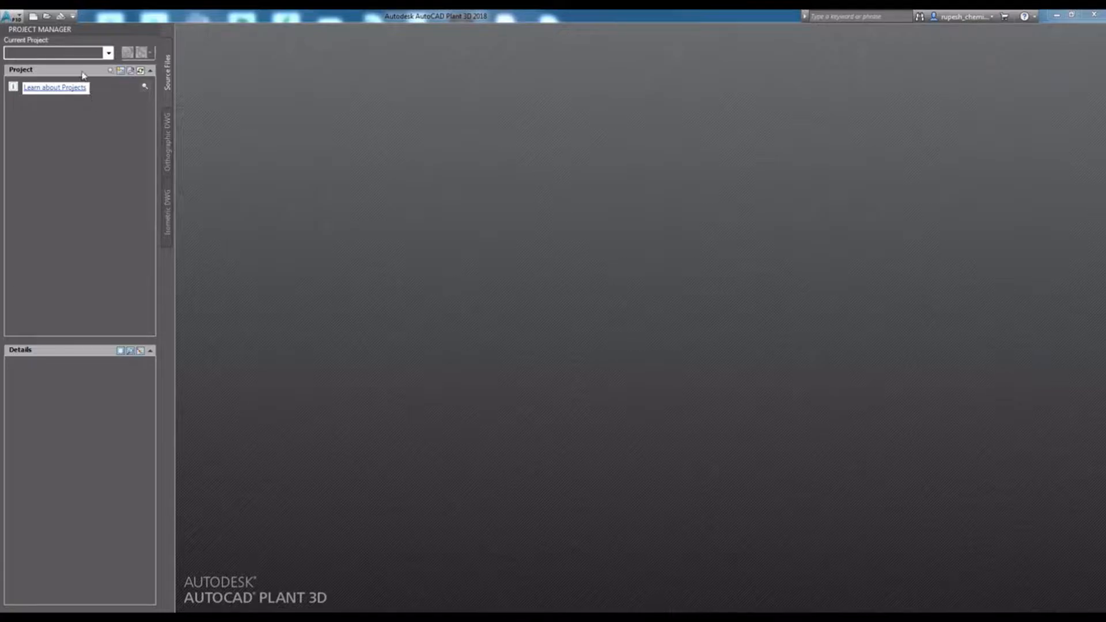
# - Start a new project named Training, without copying settings from an existing project
pyautogui.click(108, 53)
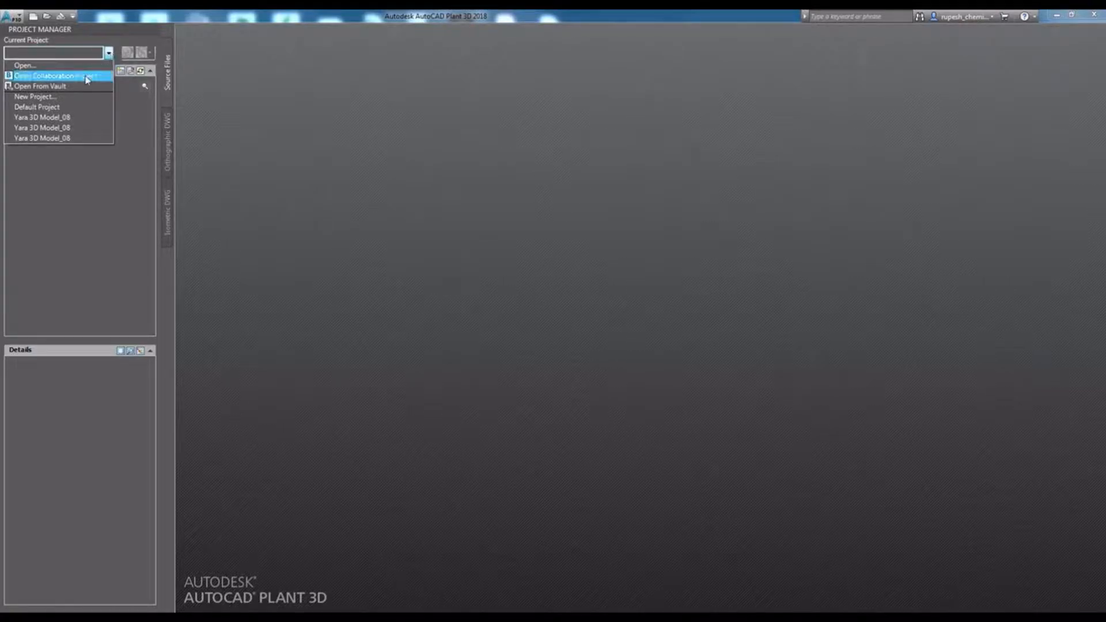
pyautogui.click(65, 97)
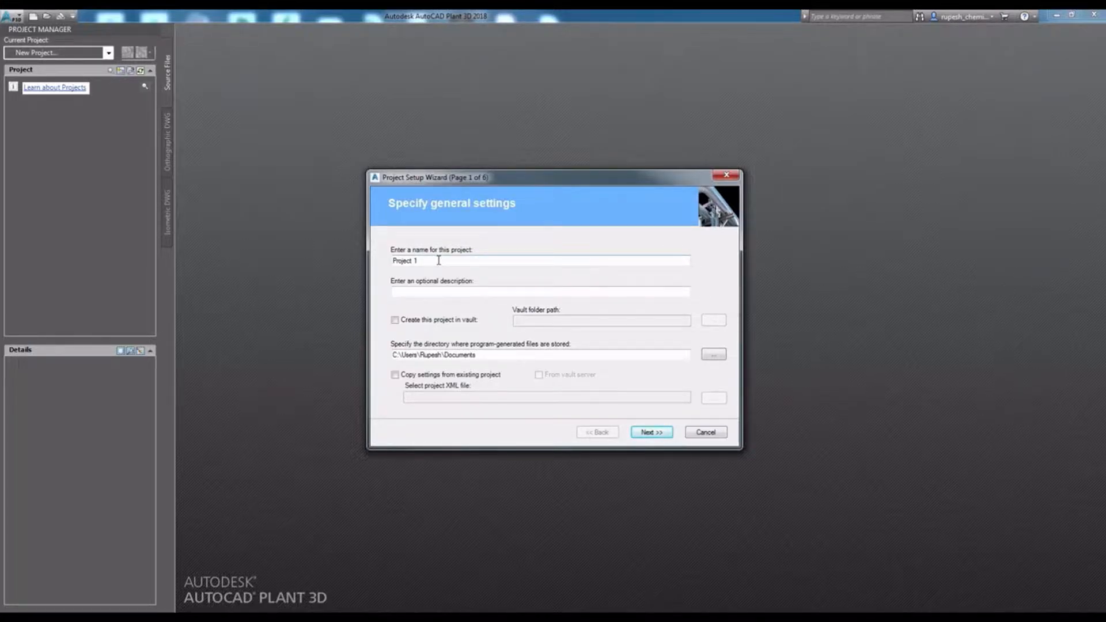
pyautogui.moveTo(438, 260); pyautogui.dragTo(392, 267)
pyautogui.write('Training')
pyautogui.click(417, 295)
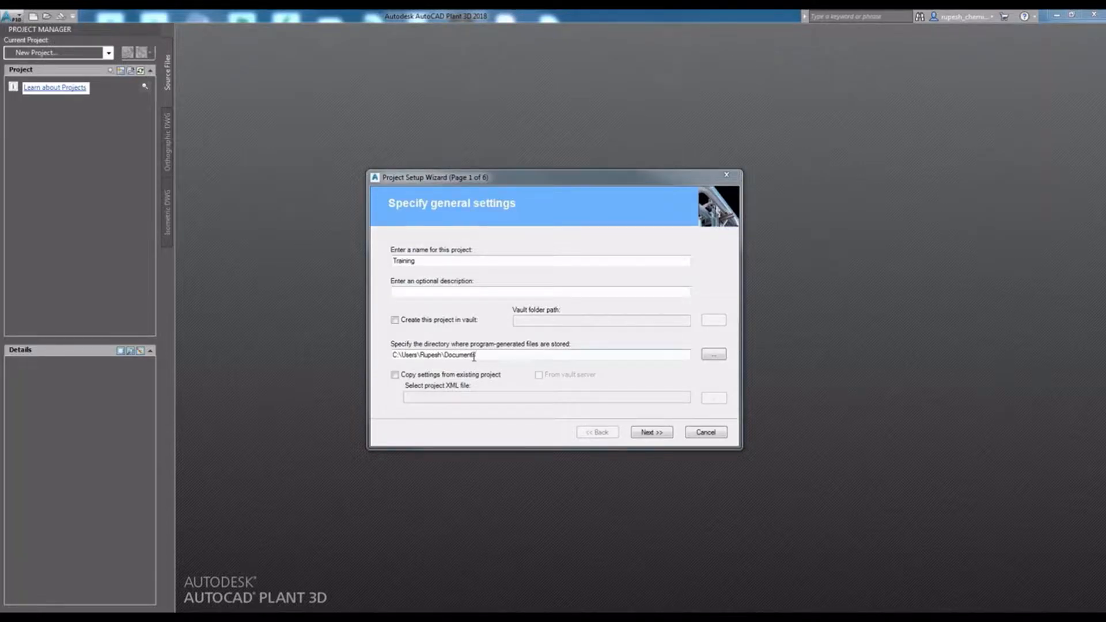
pyautogui.click(504, 355)
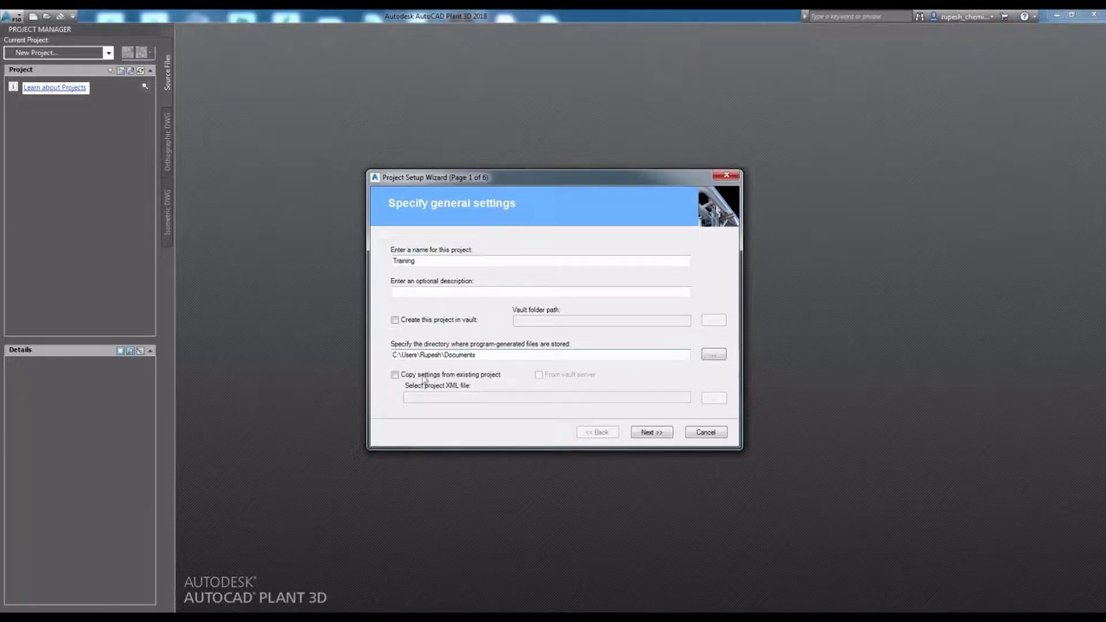
pyautogui.click(395, 376)
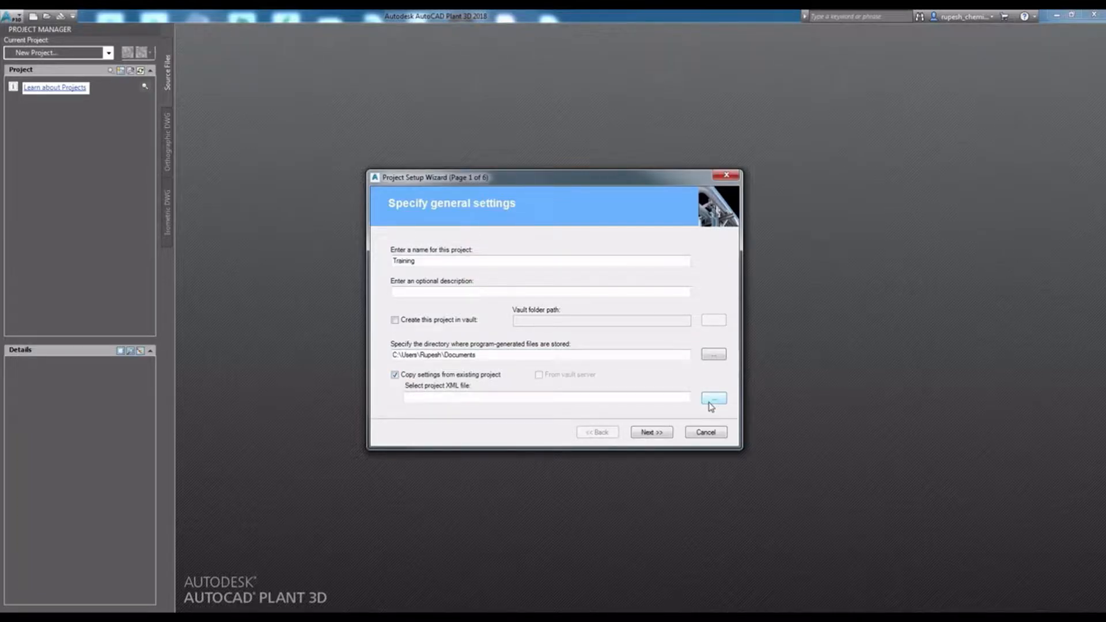
pyautogui.click(395, 377)
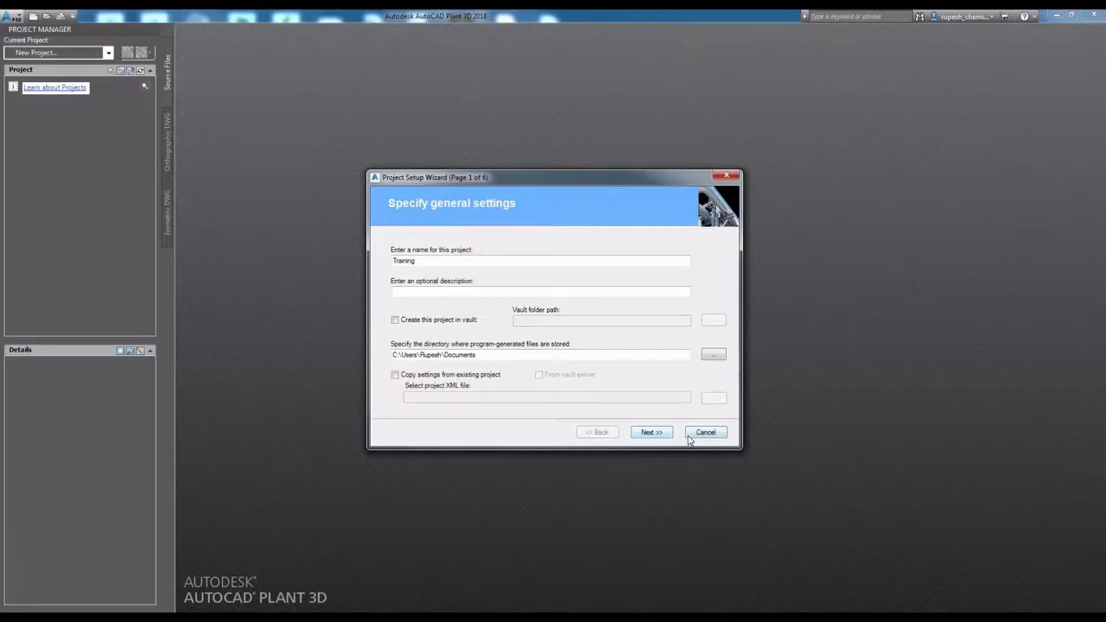
pyautogui.click(651, 433)
# - Set the project's base unit to metric, with nominal diameters of imperial content reported in inches (mixed metric)
pyautogui.moveTo(444, 179); pyautogui.dragTo(436, 179)
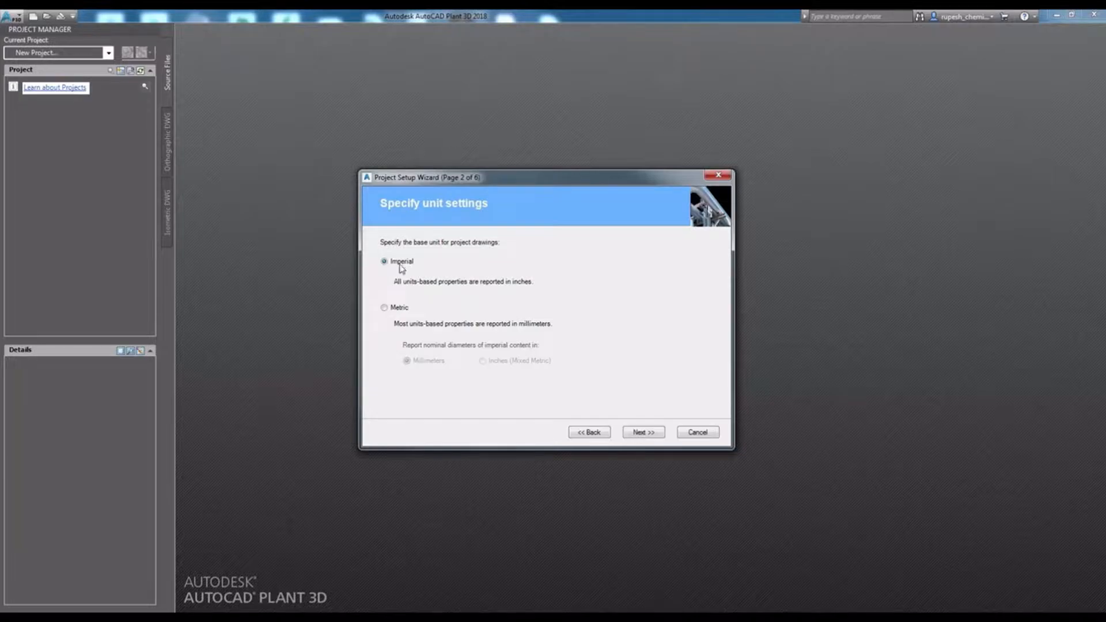
pyautogui.click(394, 314)
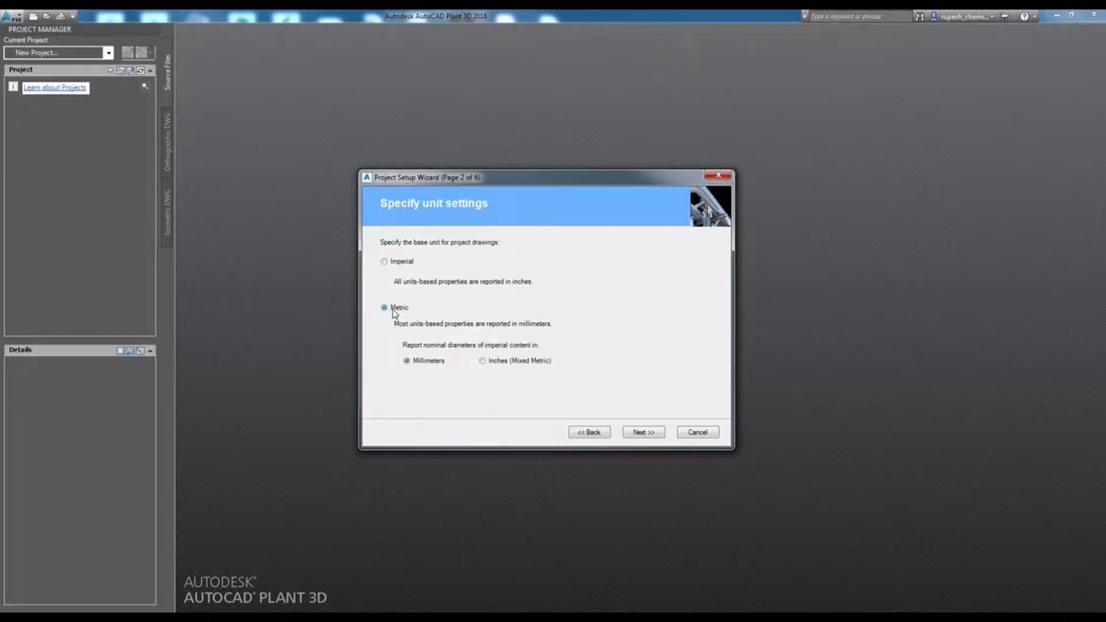
pyautogui.click(487, 366)
pyautogui.click(643, 433)
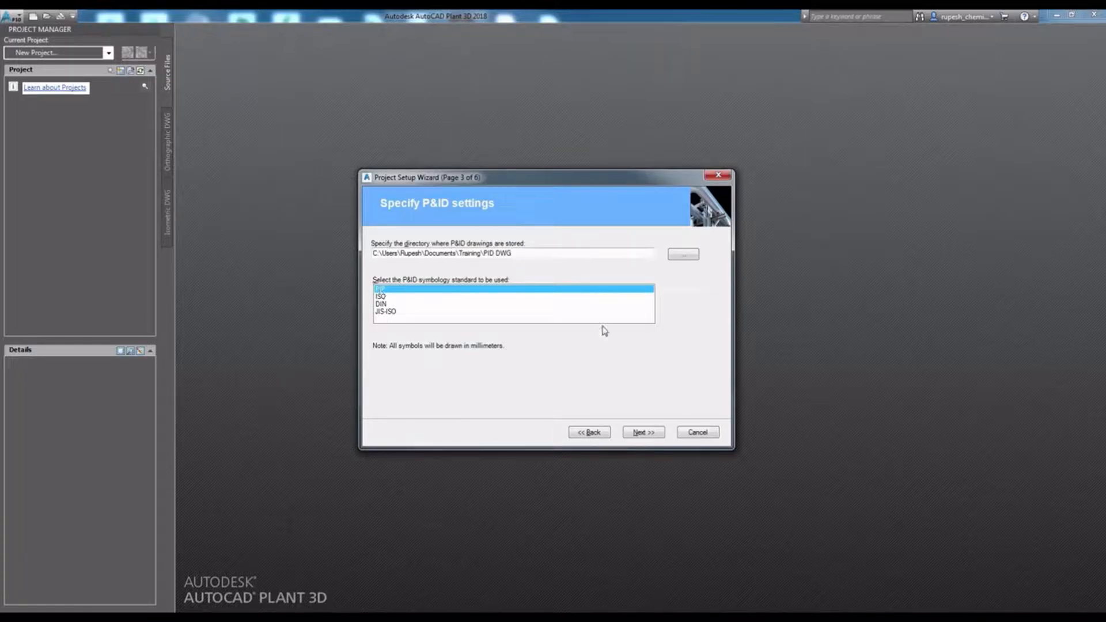
# - Keep the default P&ID settings, Plant 3D directories and single-user SQLite database, and finish creating the project
pyautogui.click(645, 436)
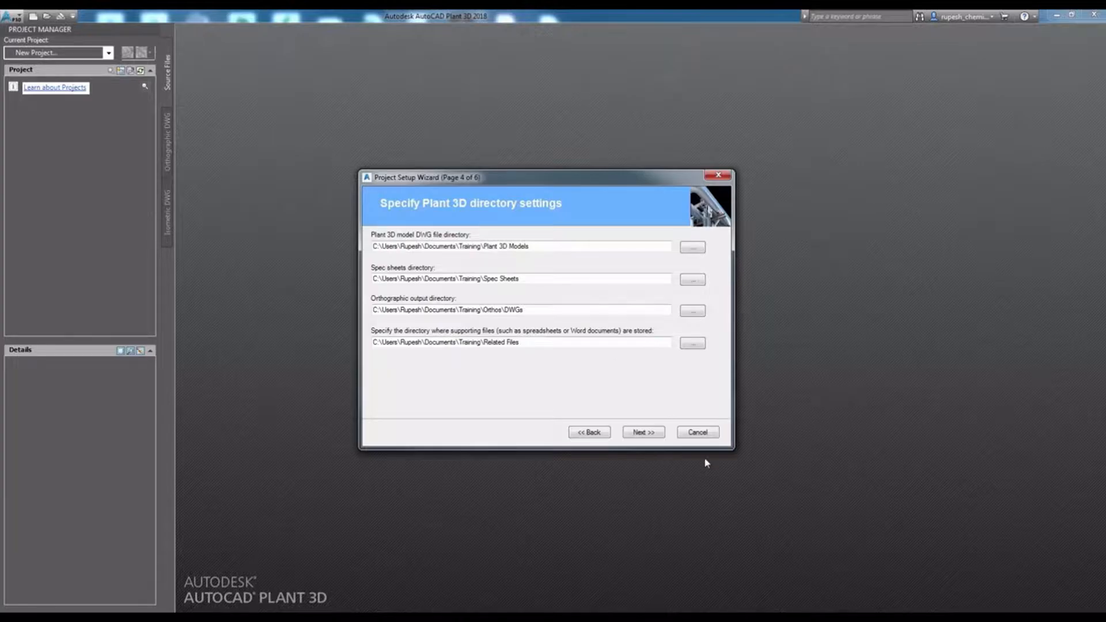
pyautogui.click(644, 433)
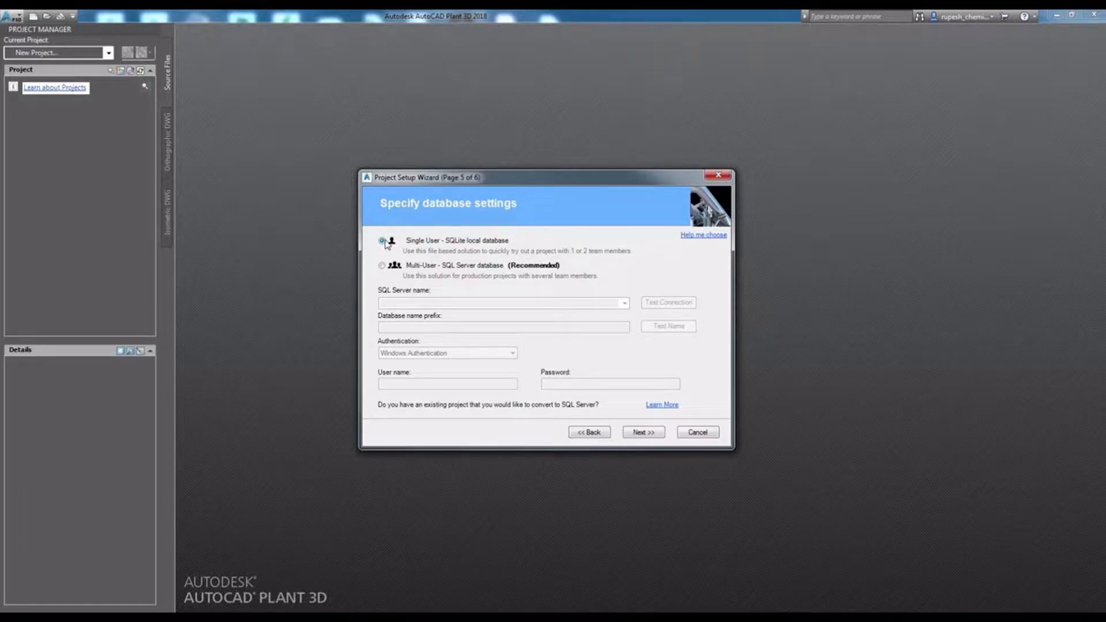
pyautogui.click(649, 436)
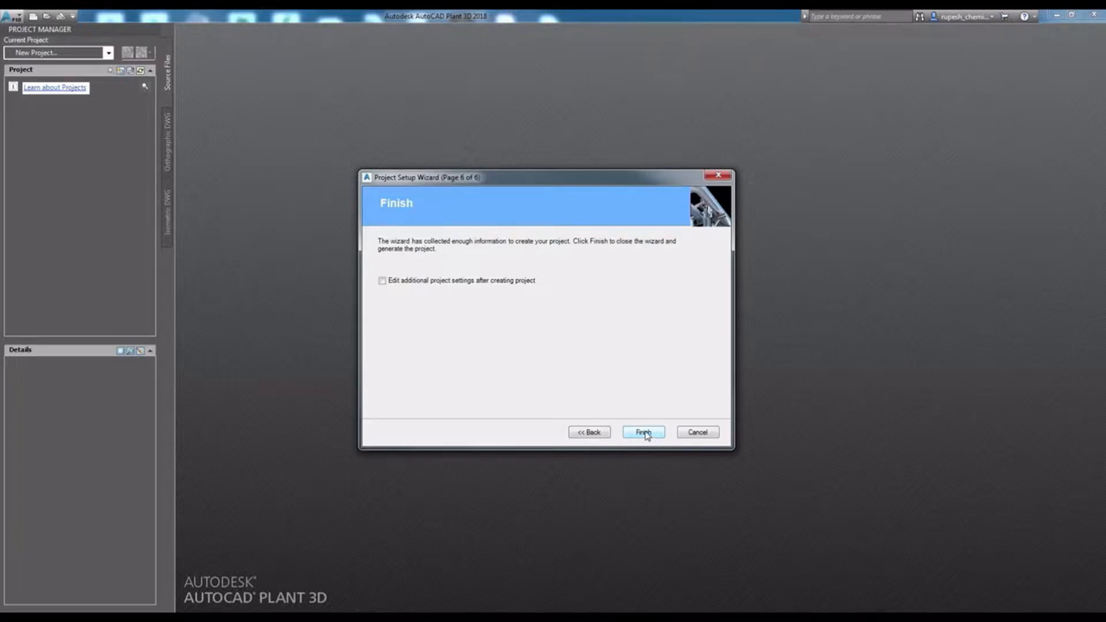
pyautogui.click(645, 433)
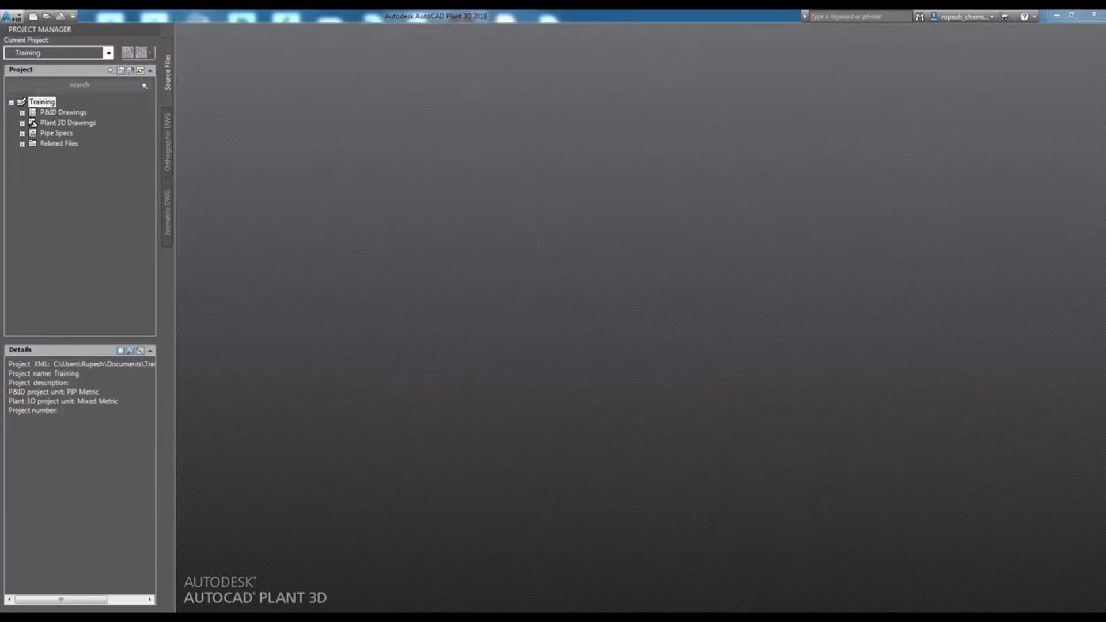
# - Create a new drawing named Piping 01 under the project's Plant 3D drawings, keeping the default template
pyautogui.click(39, 104)
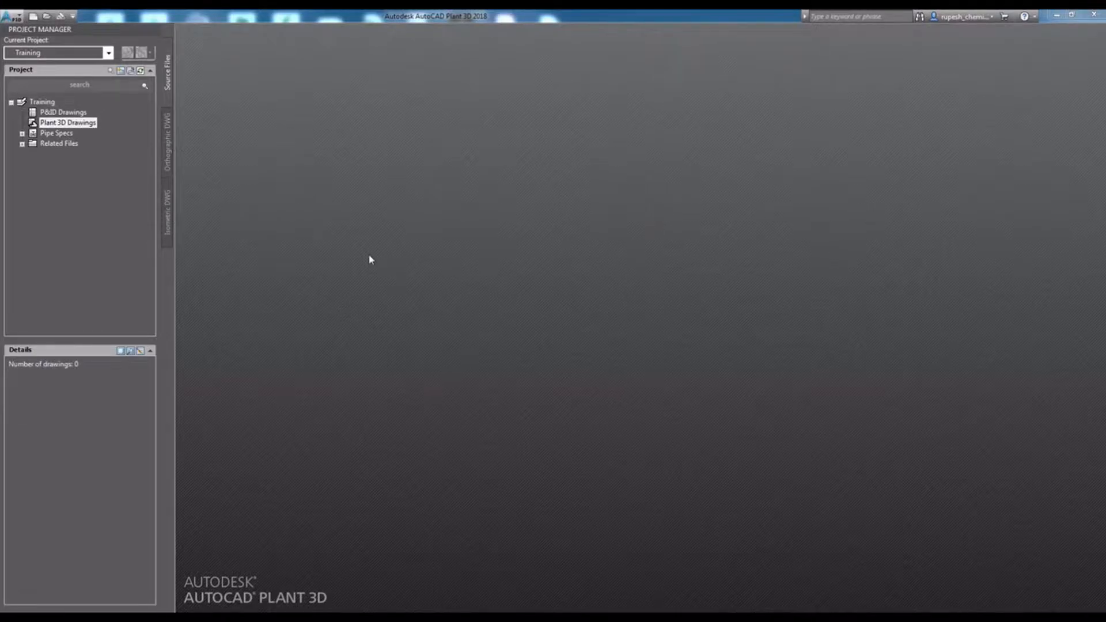
pyautogui.rightClick(67, 125)
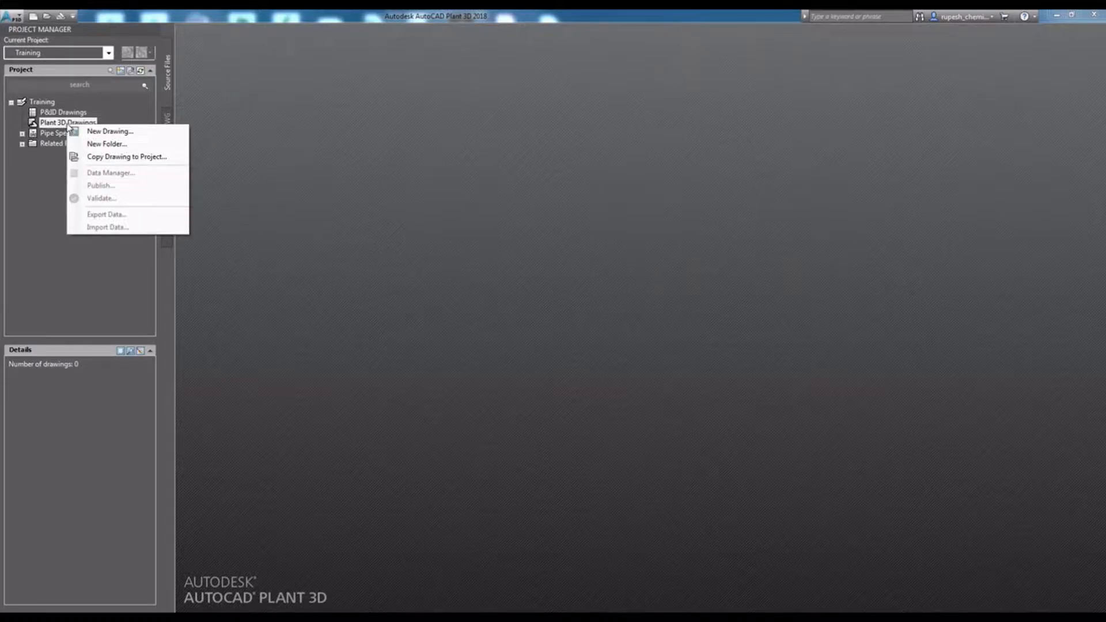
pyautogui.click(118, 135)
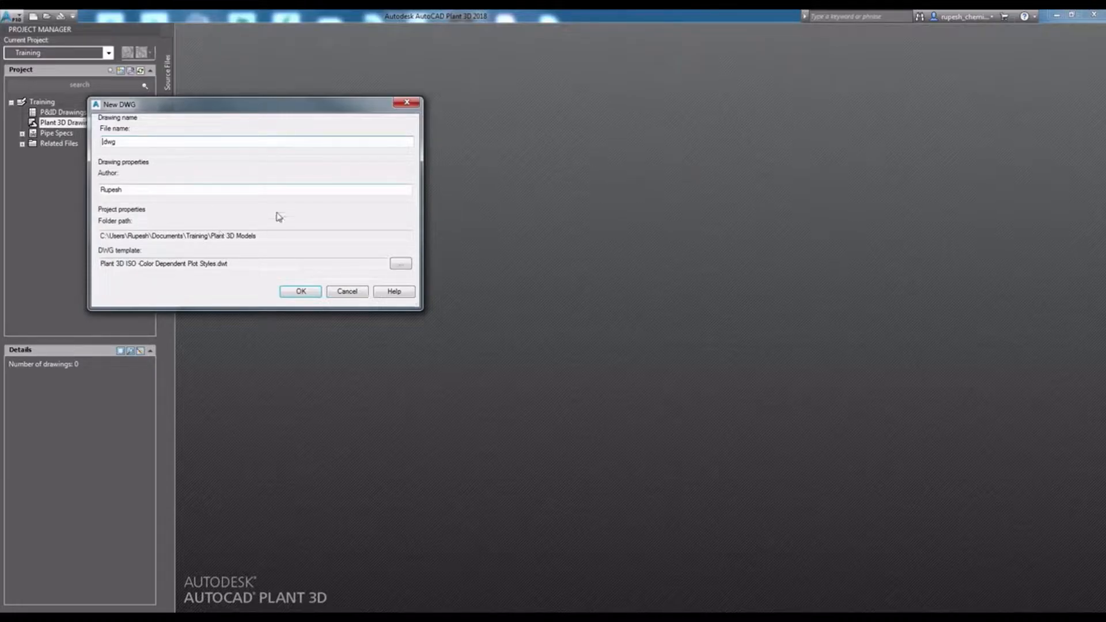
pyautogui.moveTo(131, 141); pyautogui.dragTo(99, 142)
pyautogui.write('Piping 01')
pyautogui.click(300, 291)
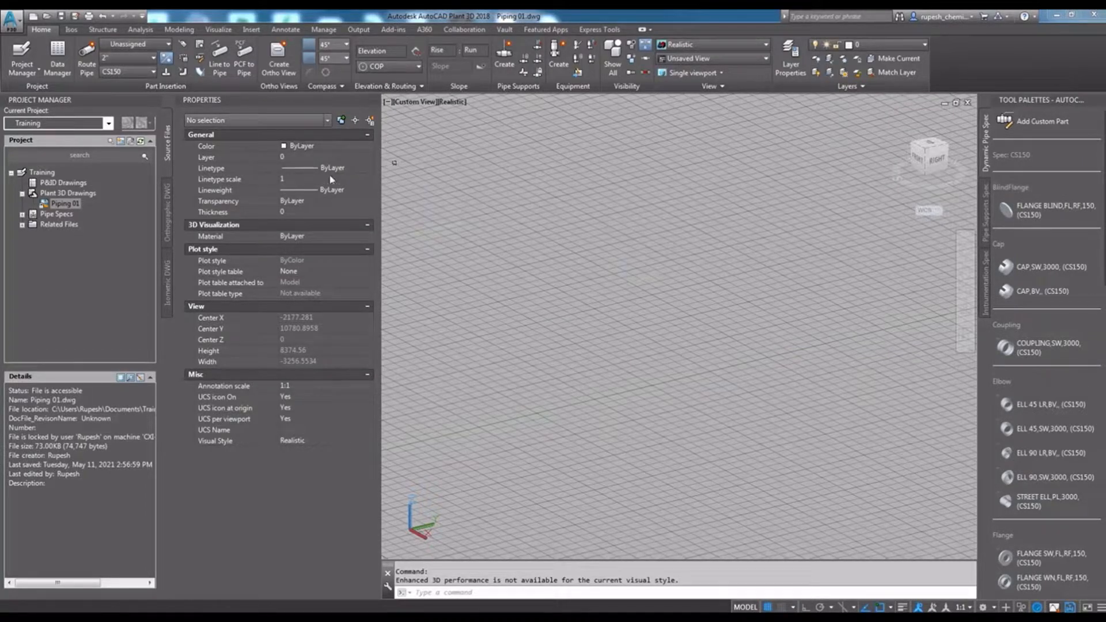
pyautogui.click(67, 205)
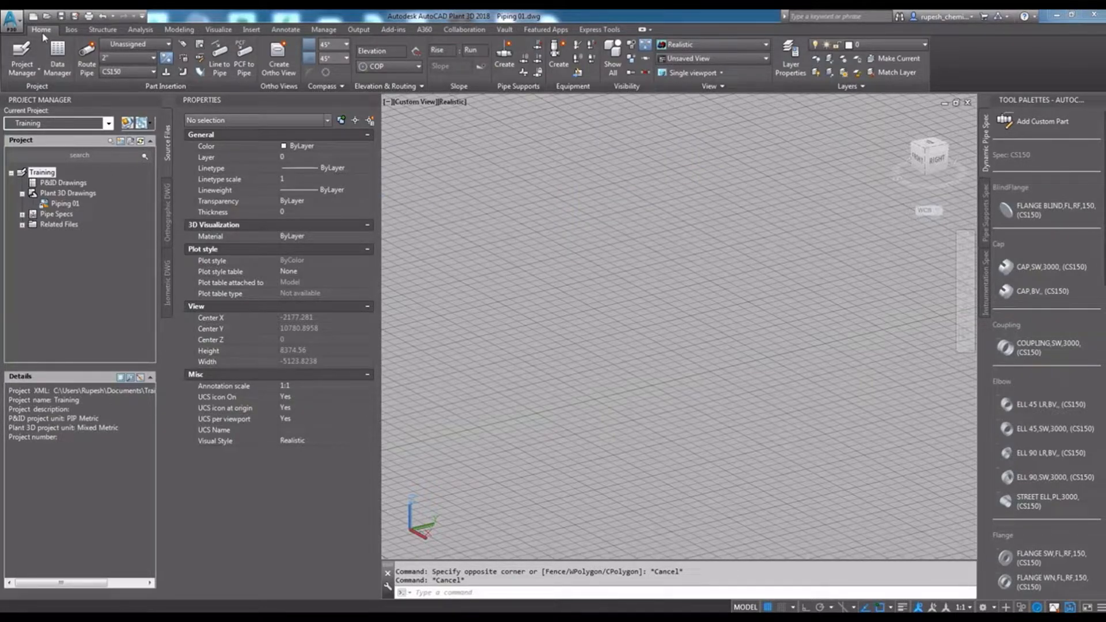
pyautogui.click(29, 73)
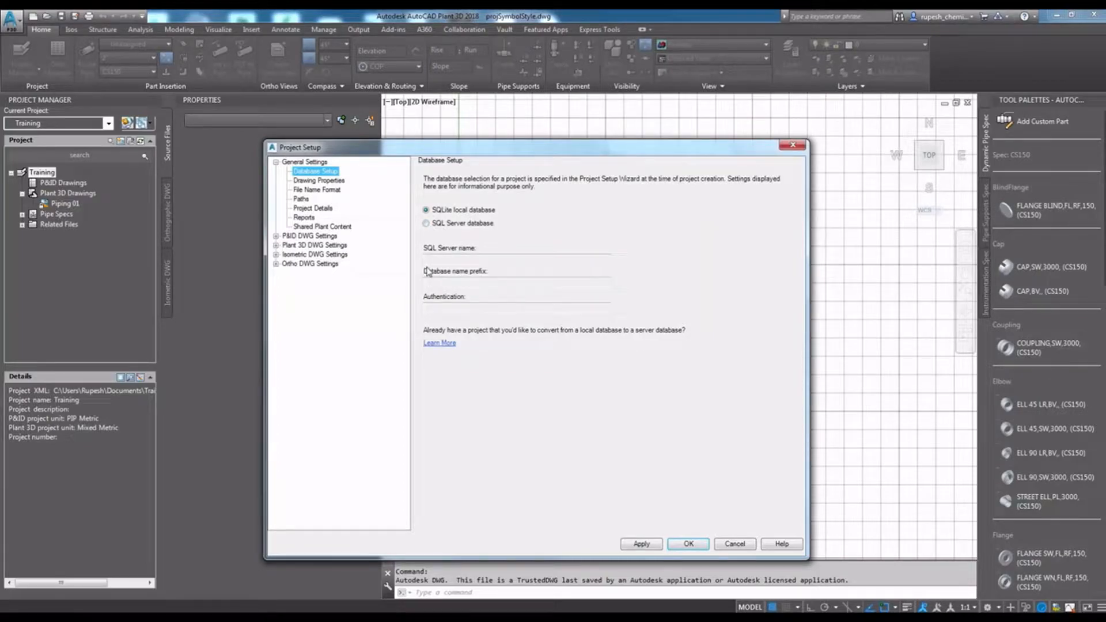
pyautogui.click(799, 146)
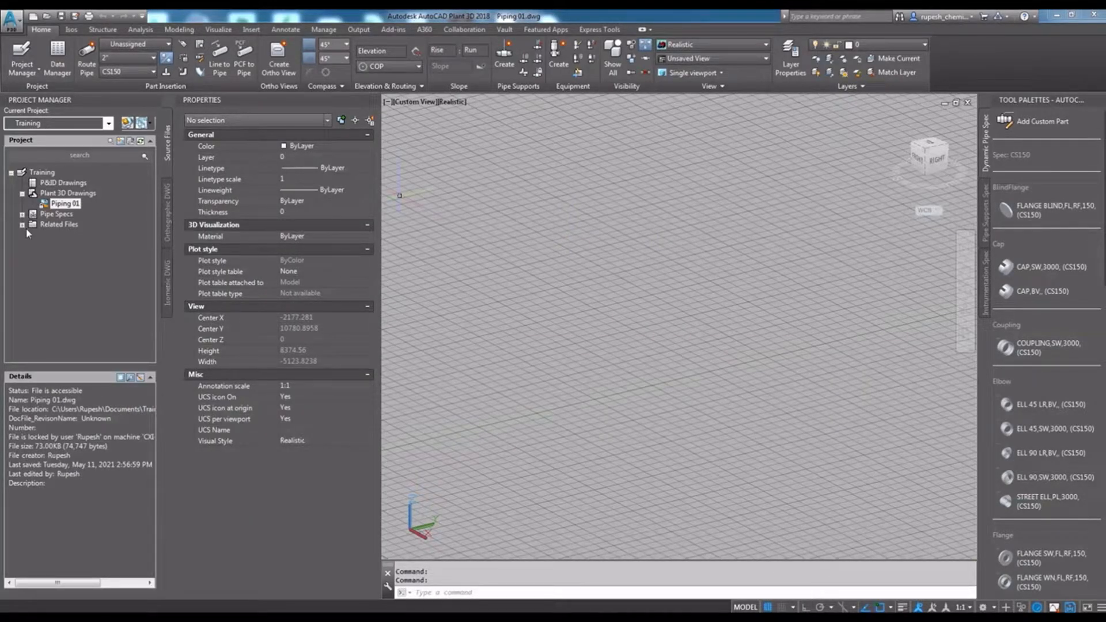
# - Open the Training project's setup and look through the P&ID, Plant 3D, isometric, ortho and general settings categories
pyautogui.click(47, 173)
pyautogui.rightClick(48, 174)
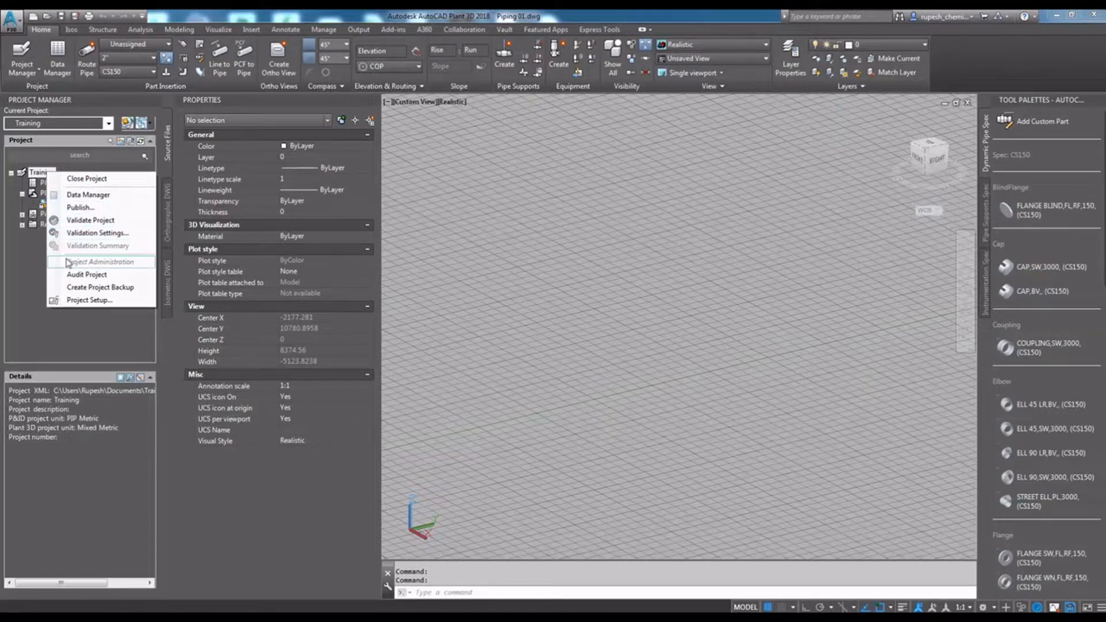
pyautogui.click(87, 300)
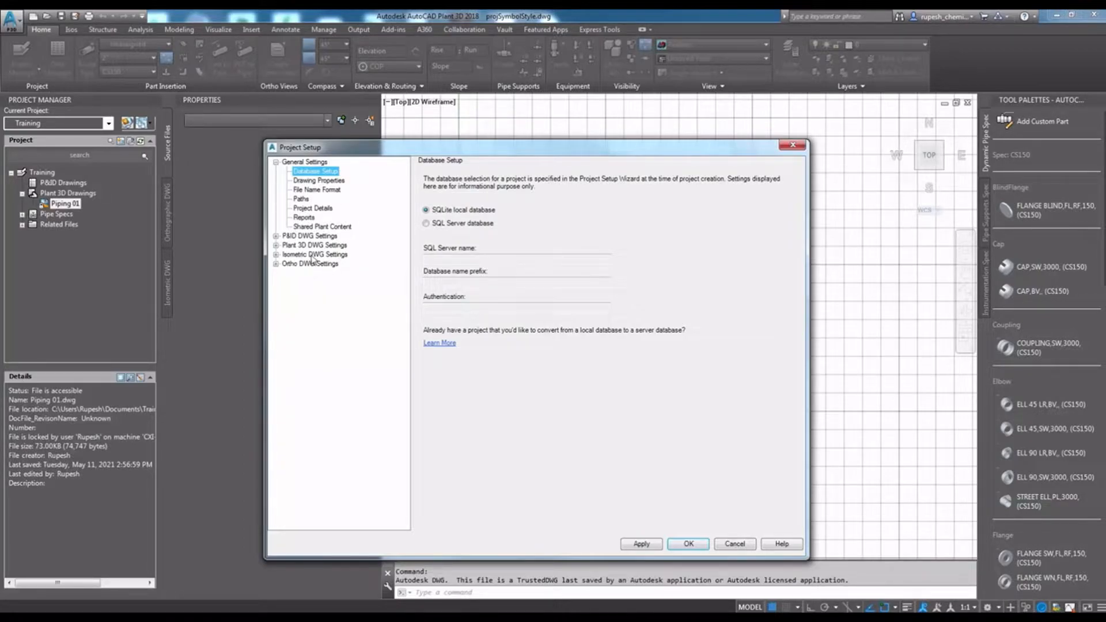
pyautogui.click(311, 237)
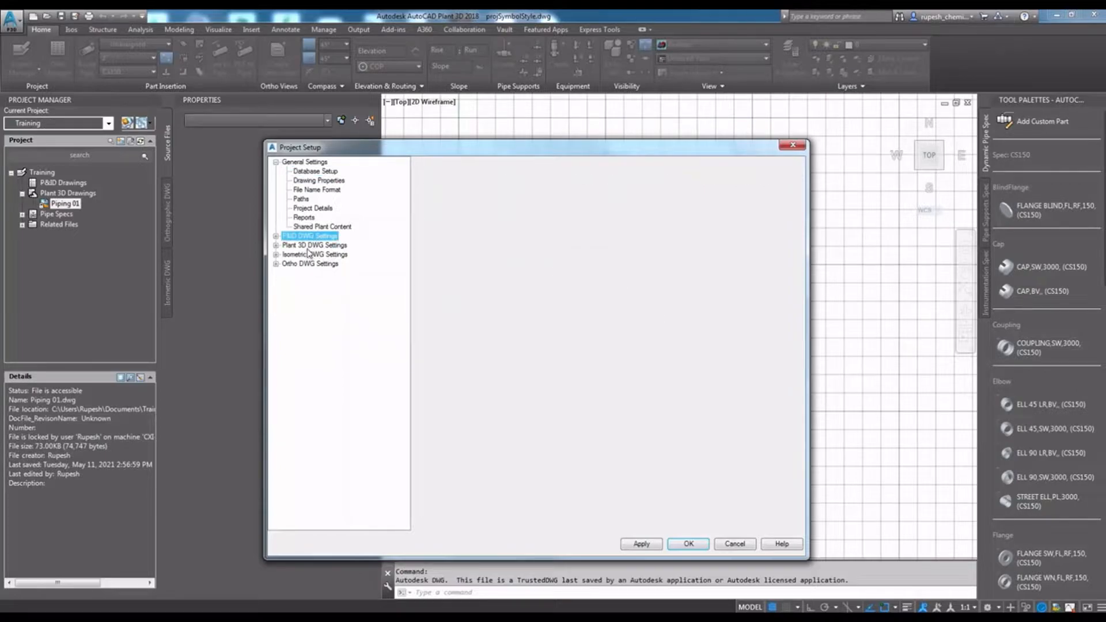
pyautogui.click(295, 247)
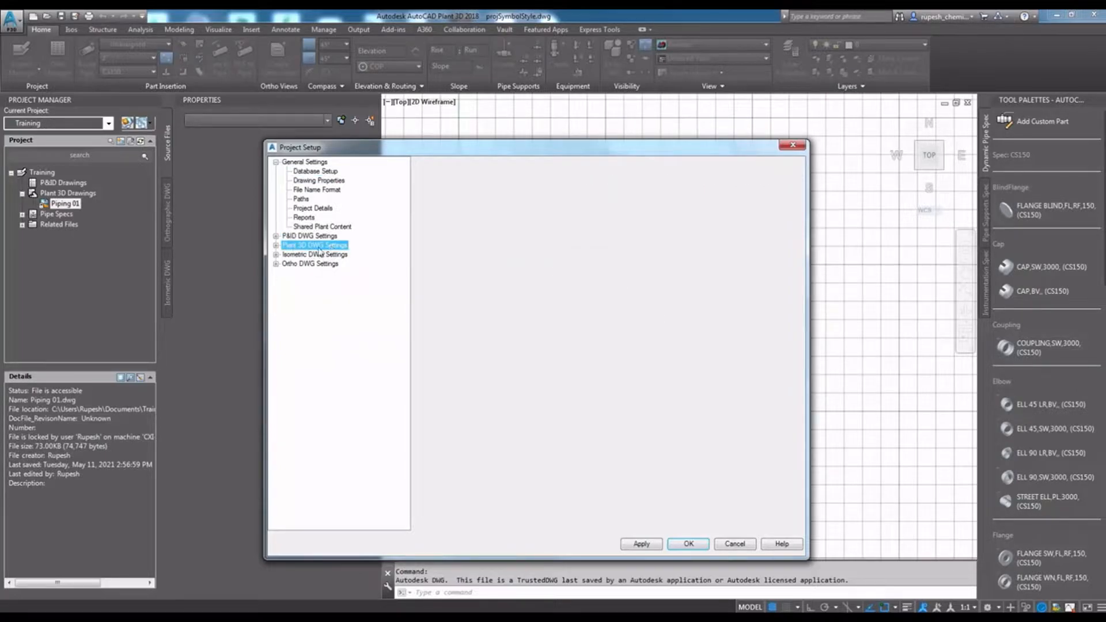
pyautogui.click(305, 255)
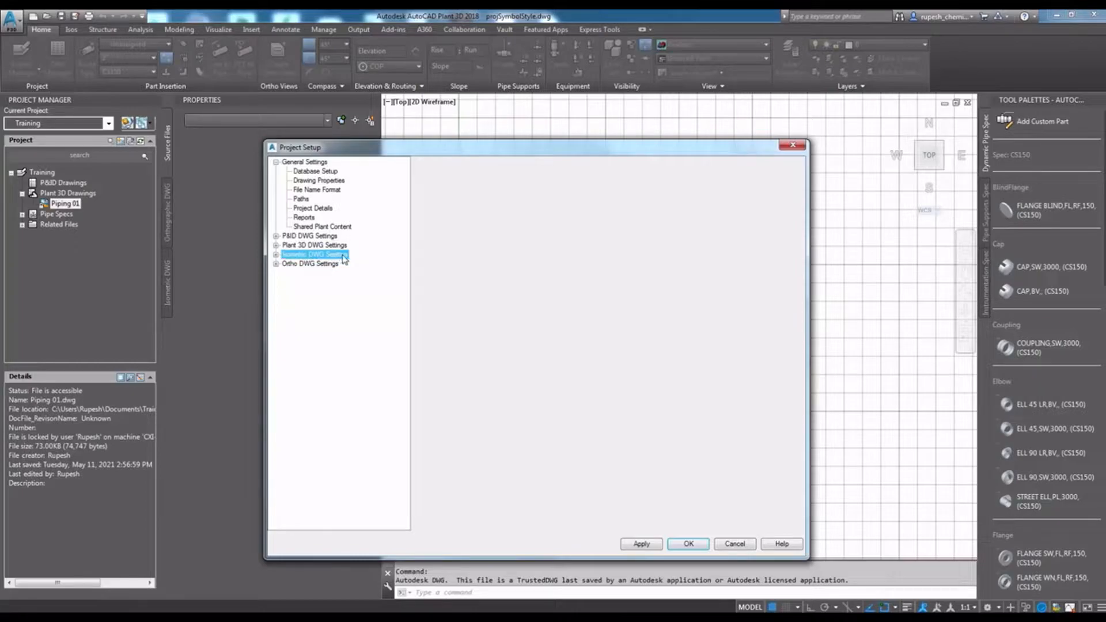
pyautogui.click(299, 265)
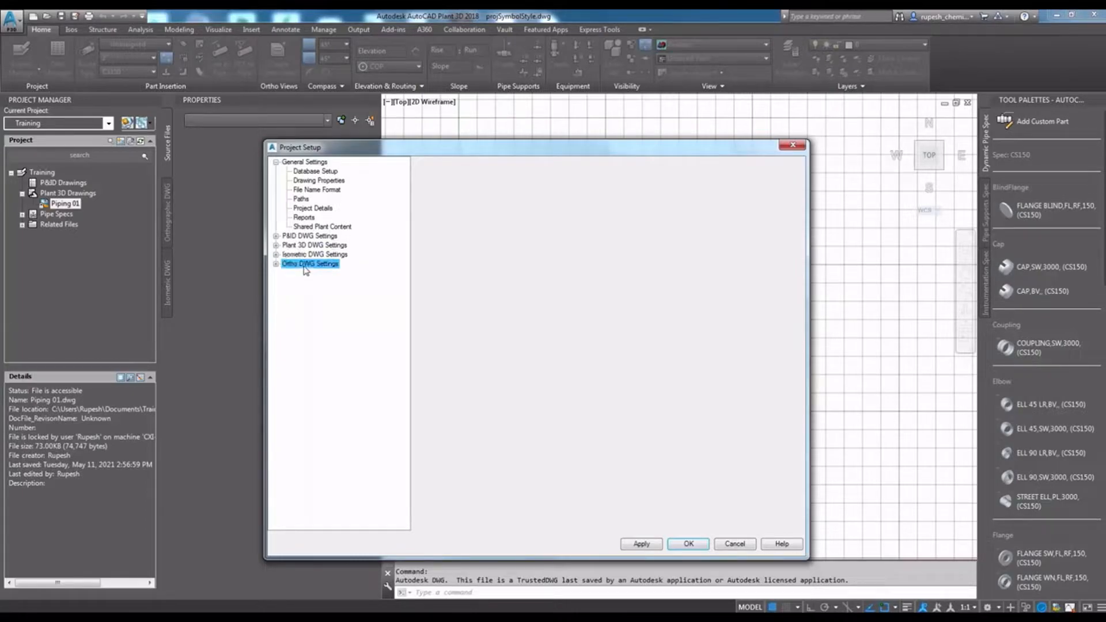
pyautogui.click(312, 163)
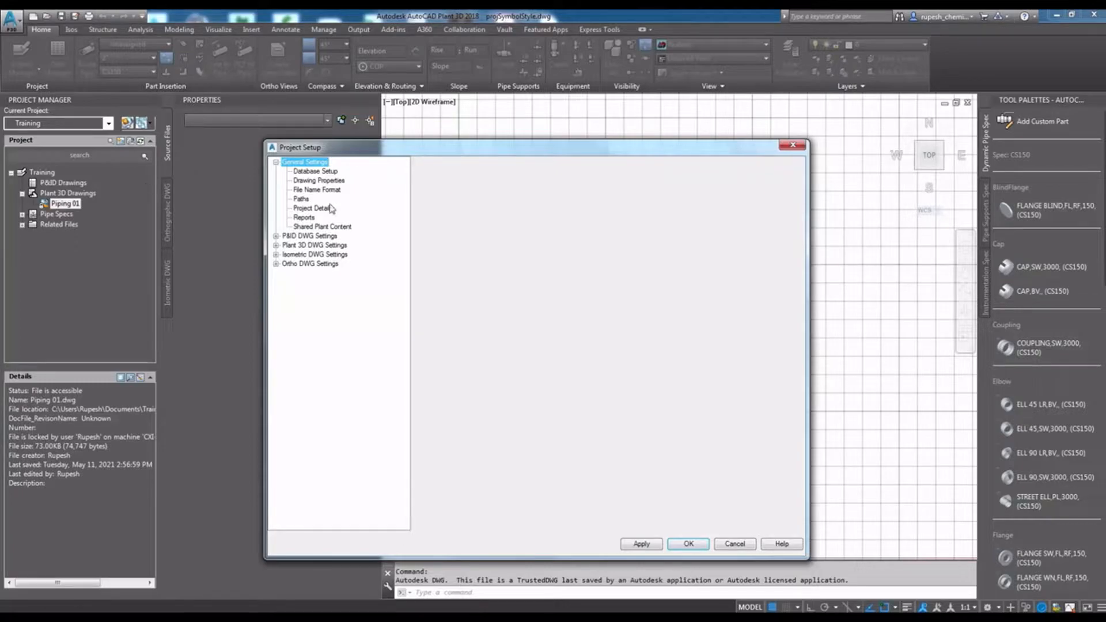
# - Examine the SQL Server name, database name prefix and authentication fields in the project's database setup
pyautogui.click(317, 172)
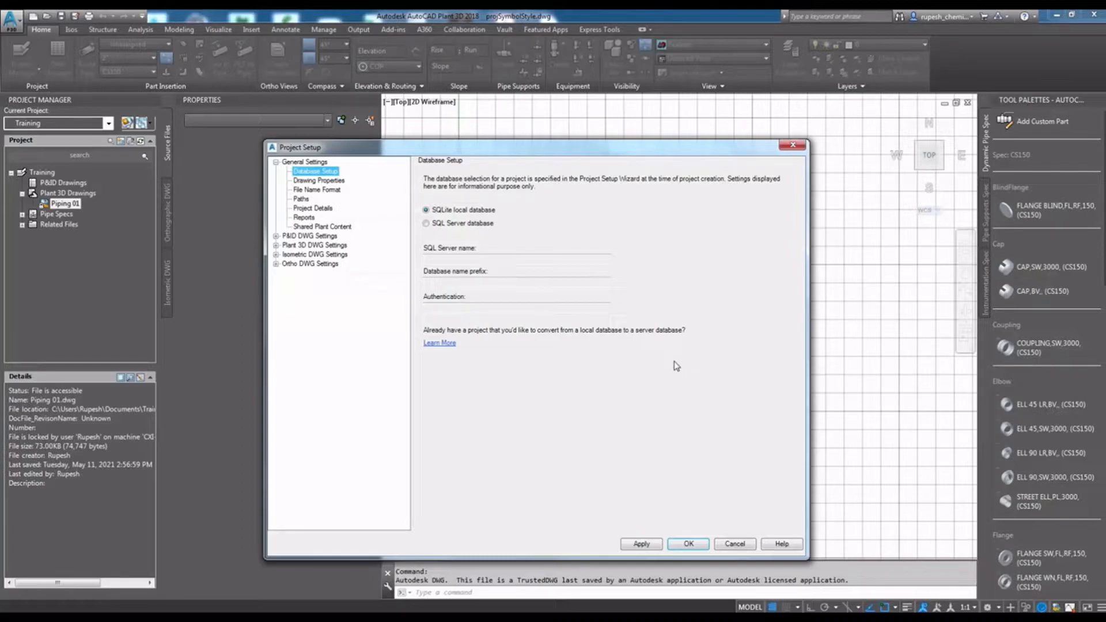
pyautogui.click(470, 261)
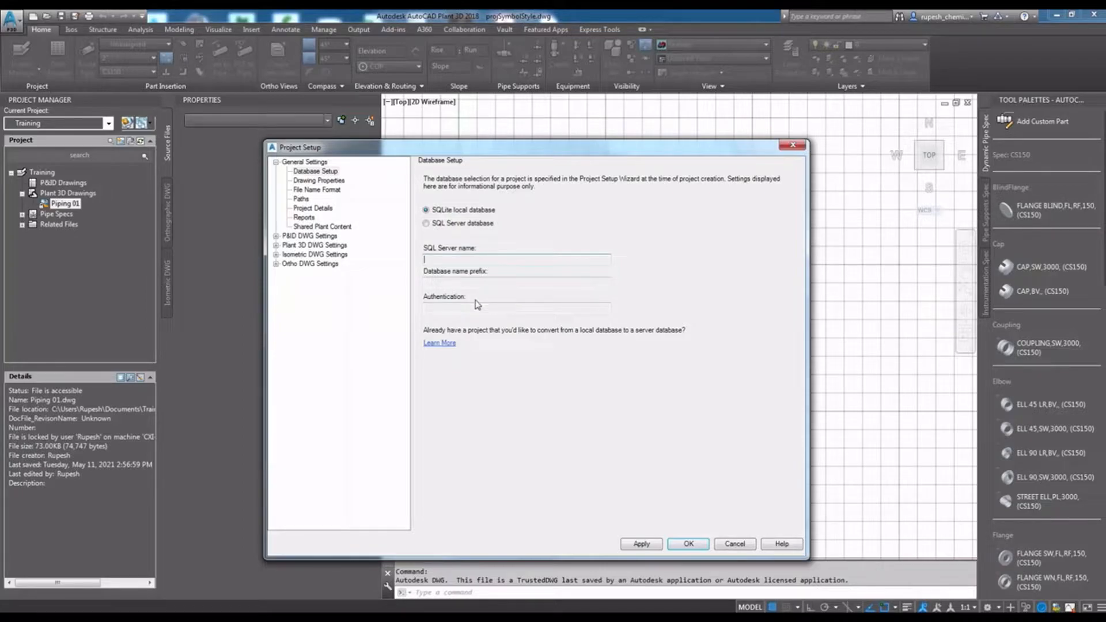
pyautogui.click(454, 284)
pyautogui.click(465, 310)
# - Add a custom drawing properties category named Test
pyautogui.click(319, 181)
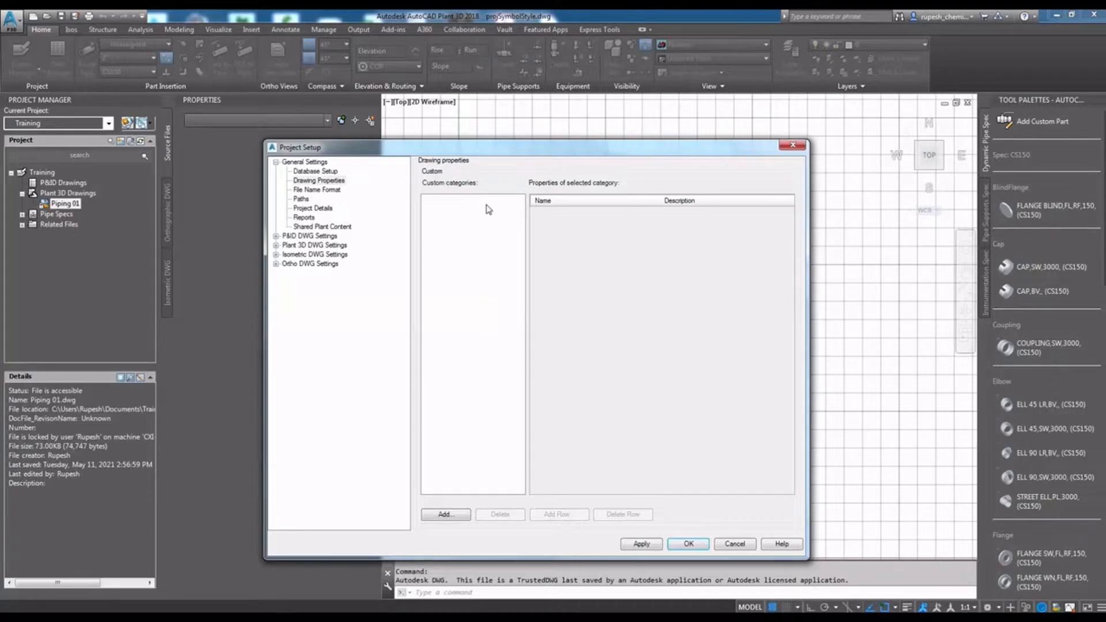
pyautogui.click(444, 515)
pyautogui.moveTo(212, 226); pyautogui.dragTo(582, 228)
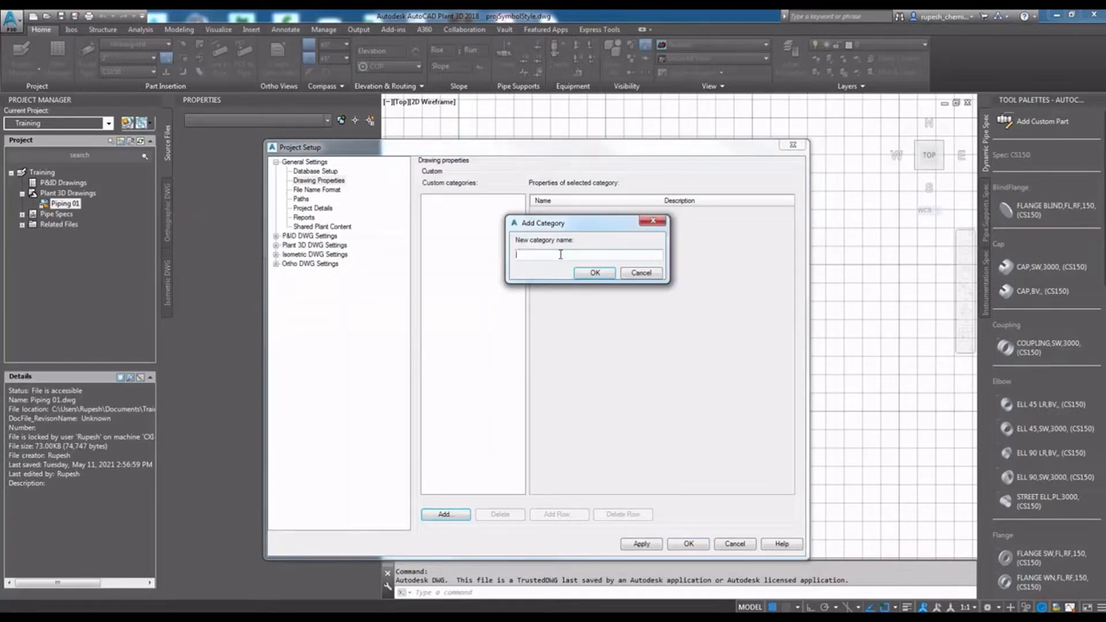
pyautogui.write('Test')
pyautogui.click(586, 273)
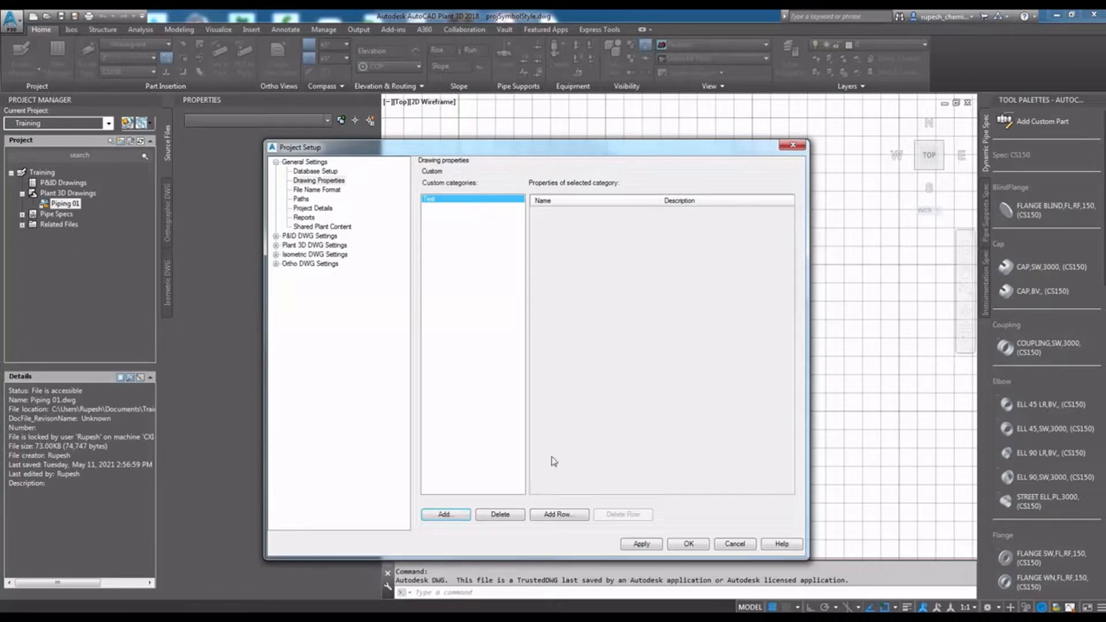
# - Add a property row named Project with the description XYZ to the Test category
pyautogui.click(561, 515)
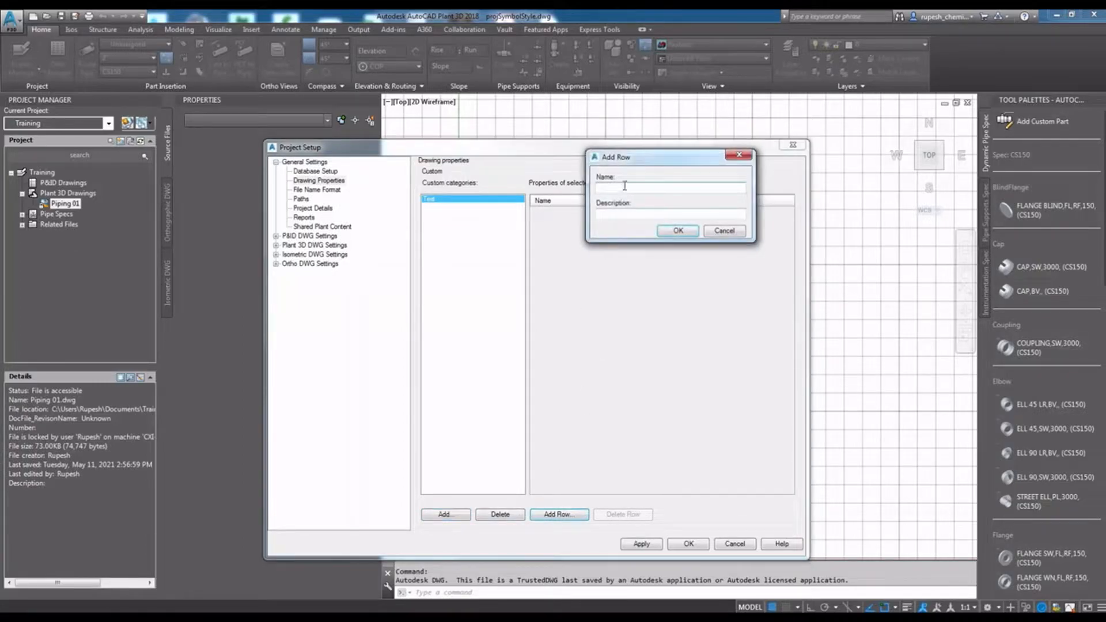
pyautogui.write('Test')
pyautogui.press('BackSpace')
pyautogui.press('BackSpace')
pyautogui.press('BackSpace')
pyautogui.write('Projec')
pyautogui.click(613, 213)
pyautogui.write('XYZ')
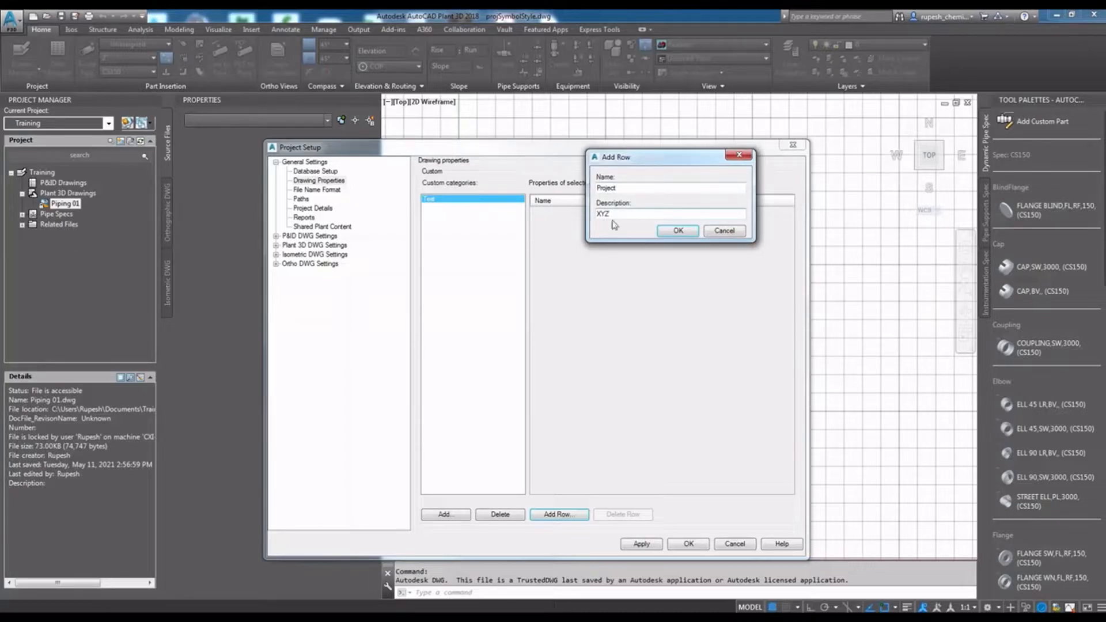
pyautogui.click(678, 231)
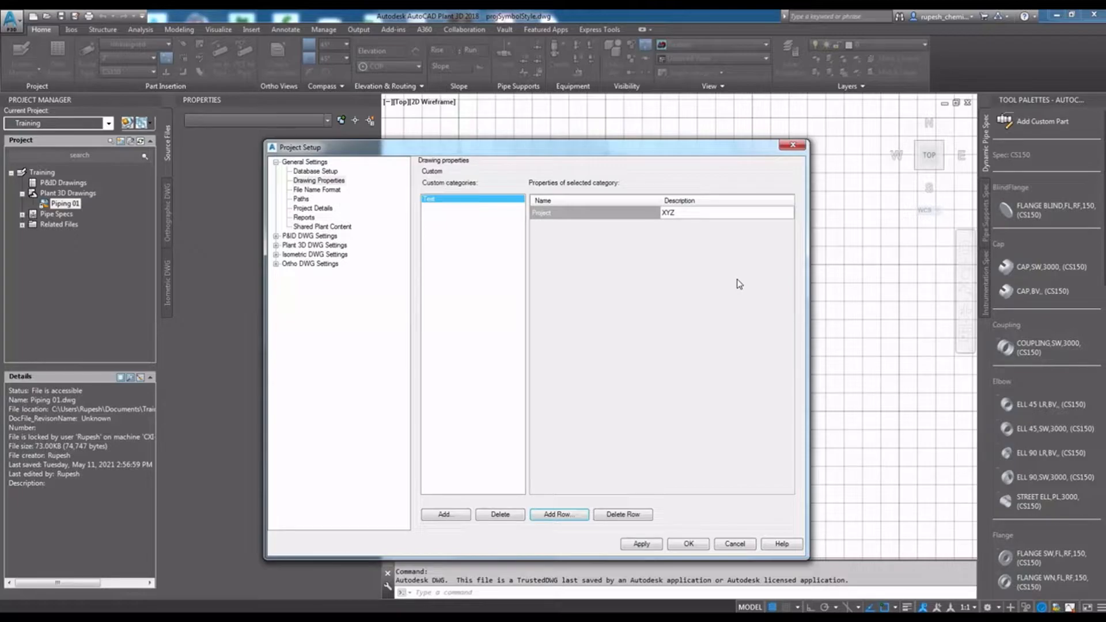
# - Apply the custom drawing properties and look through the file name format, paths and project details, including the Client Information category
pyautogui.click(640, 545)
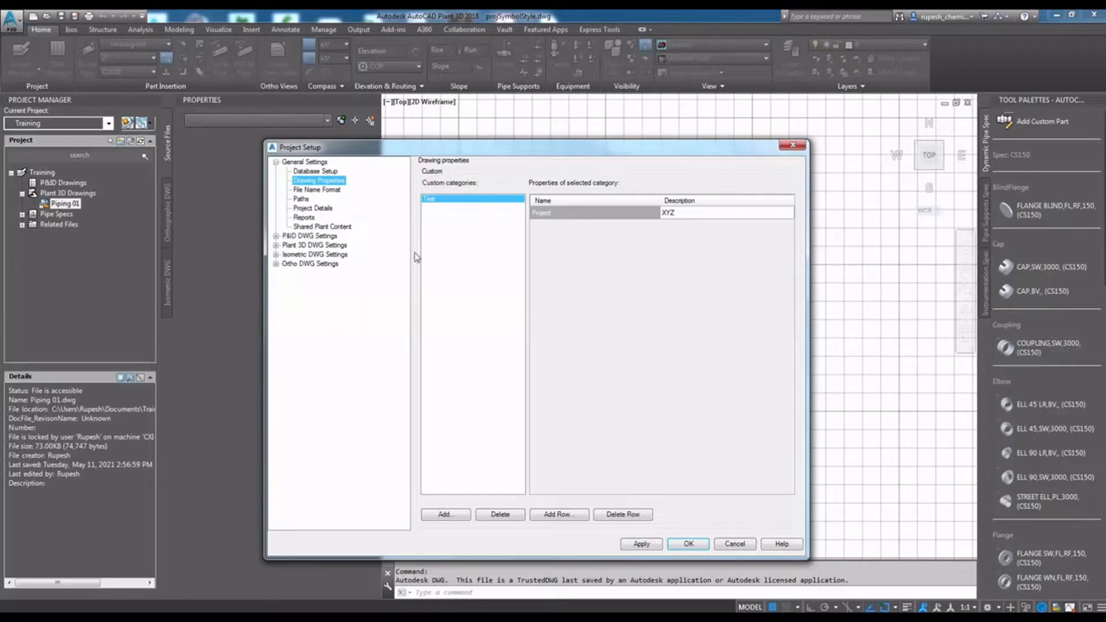
pyautogui.click(332, 191)
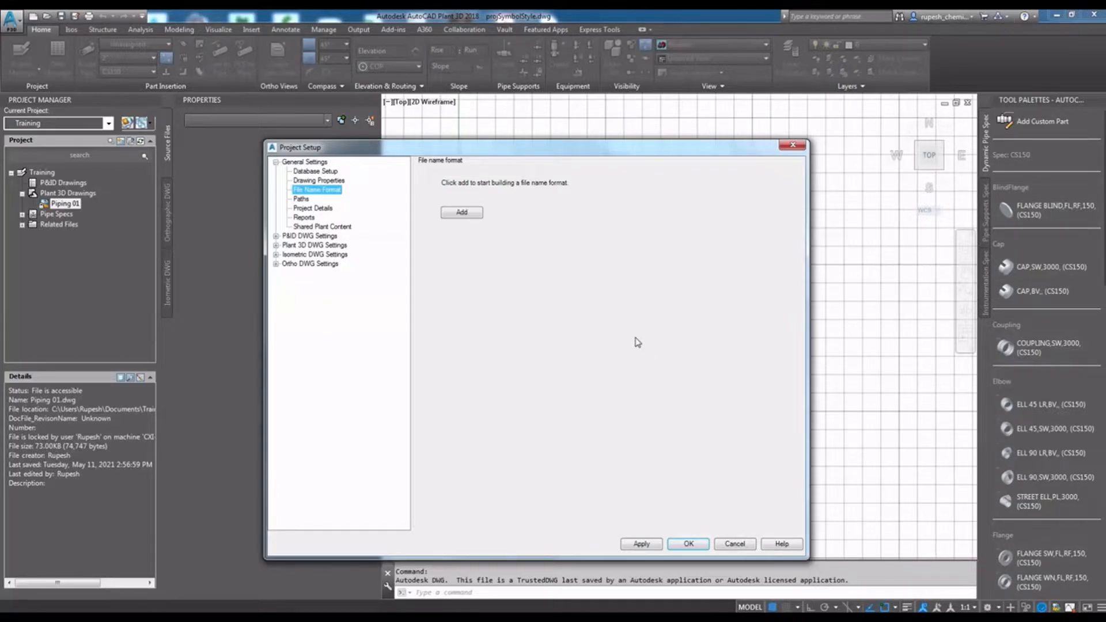
pyautogui.click(302, 199)
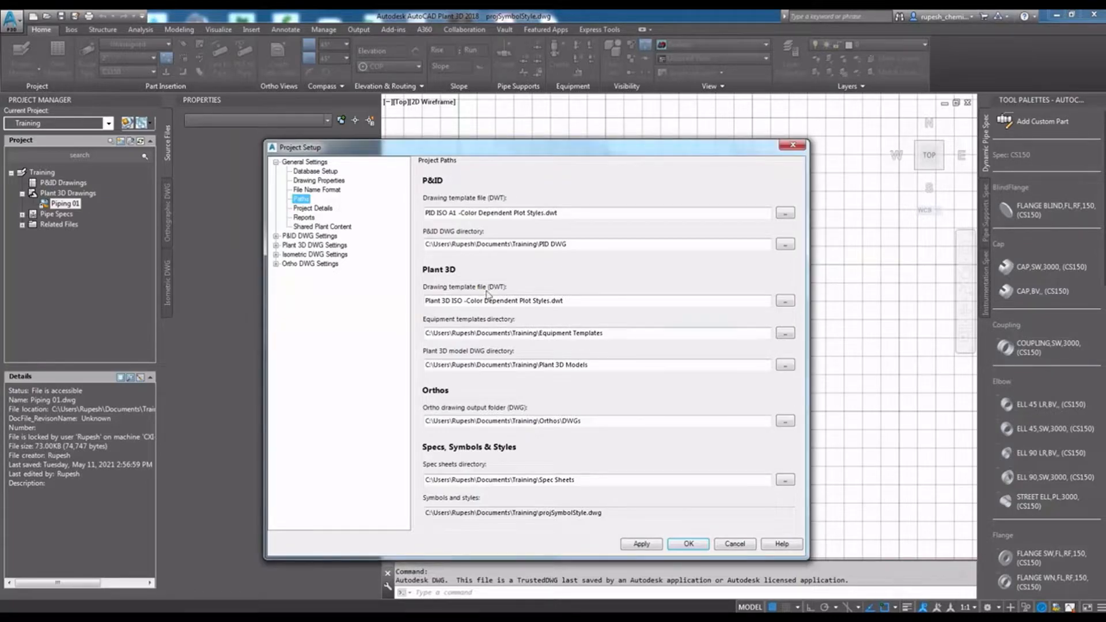
pyautogui.click(327, 210)
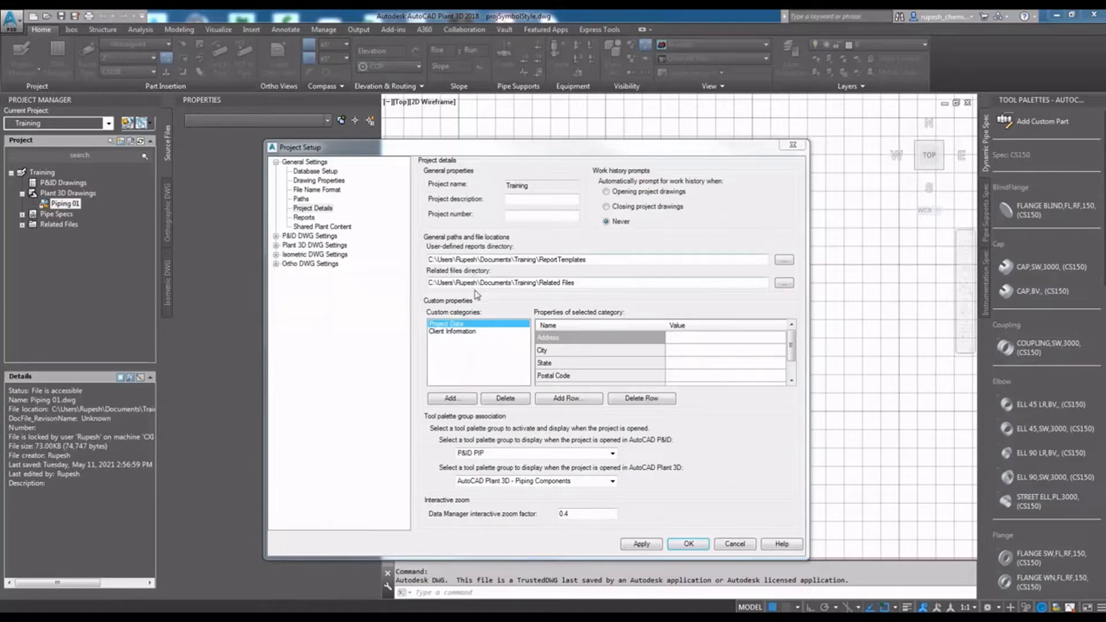
pyautogui.click(494, 253)
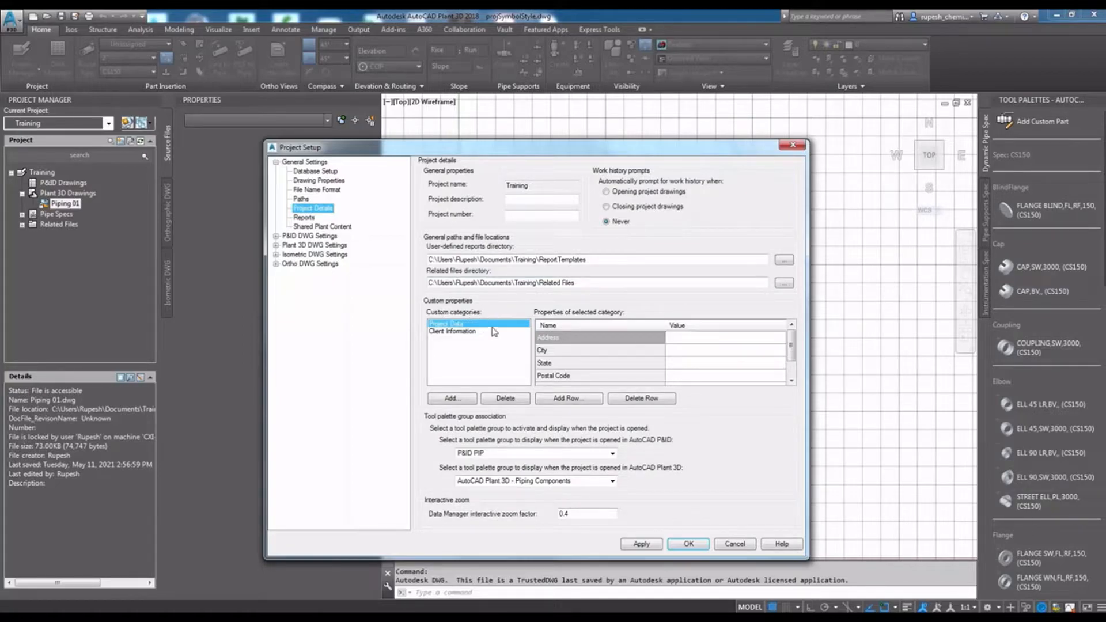
pyautogui.click(444, 331)
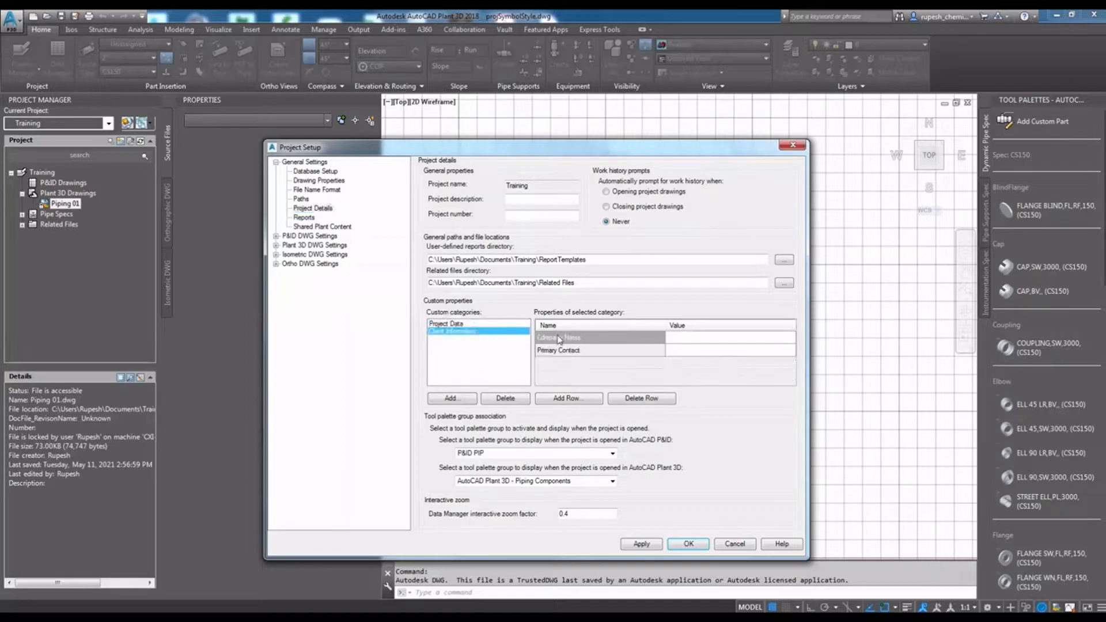
pyautogui.click(440, 402)
pyautogui.click(639, 273)
pyautogui.click(556, 398)
pyautogui.click(691, 223)
# - Add a custom category named project estimation to the project details
pyautogui.click(453, 398)
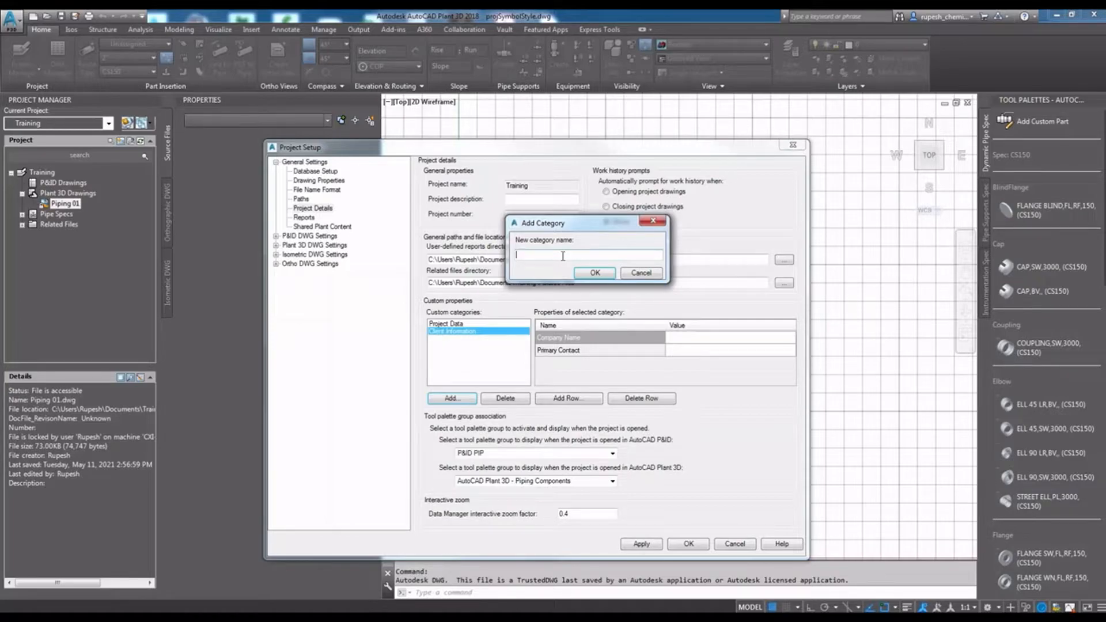
pyautogui.write('da')
pyautogui.press('BackSpace')
pyautogui.press('BackSpace')
pyautogui.write('projetcct estmation')
pyautogui.click(593, 271)
# - Add a row named project hours with the value 1200 to the project estimation category
pyautogui.click(569, 398)
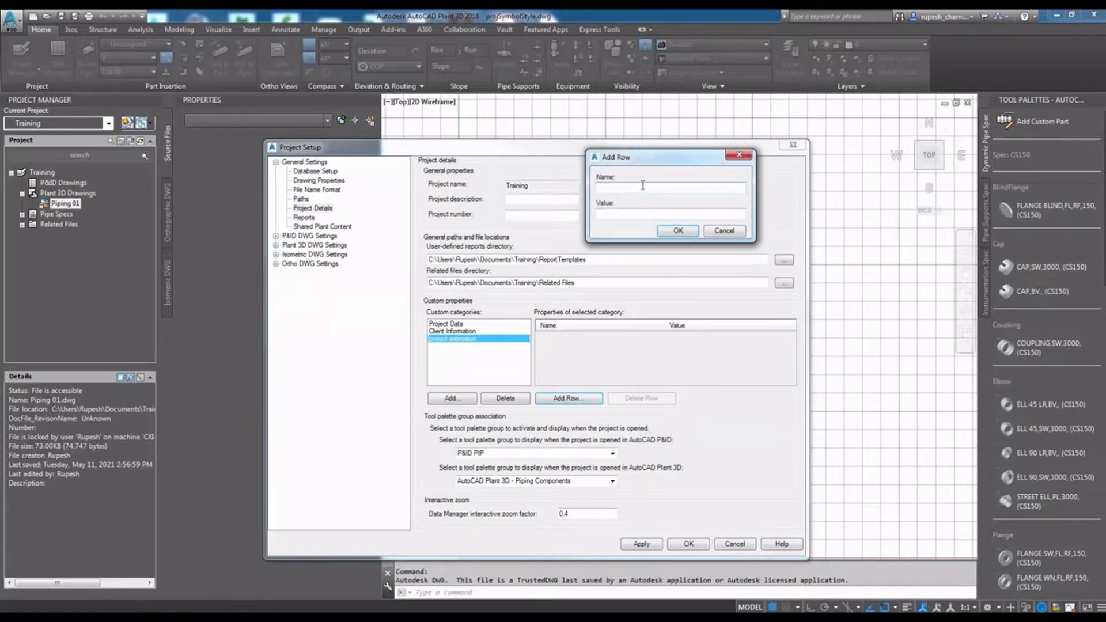
pyautogui.write('project h')
pyautogui.write('oud')
pyautogui.press('BackSpace')
pyautogui.press('BackSpace')
pyautogui.write('urs')
pyautogui.click(608, 214)
pyautogui.write('12000')
pyautogui.press('BackSpace')
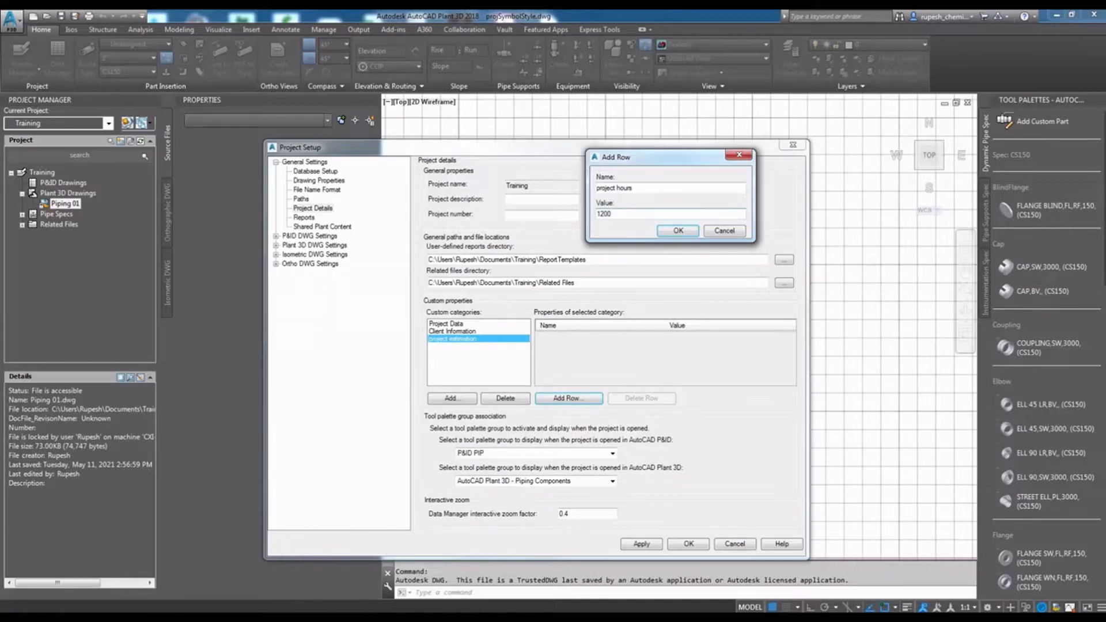
pyautogui.press('Return')
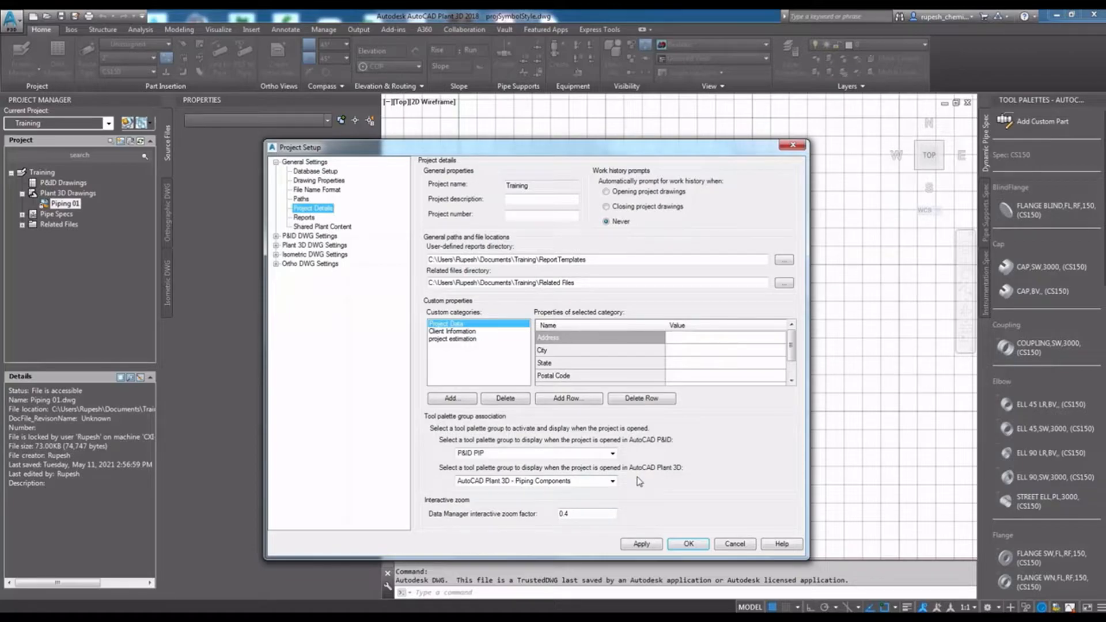
# - Examine the tool palette group choices for opening the project in AutoCAD P&ID and in AutoCAD Plant 3D
pyautogui.click(612, 454)
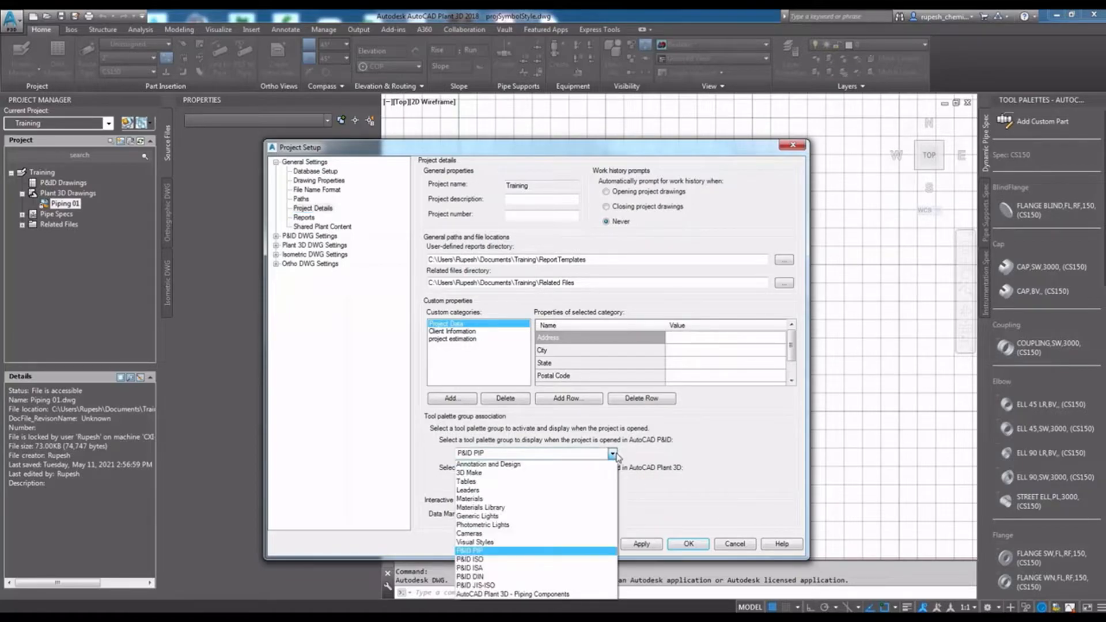
pyautogui.click(613, 454)
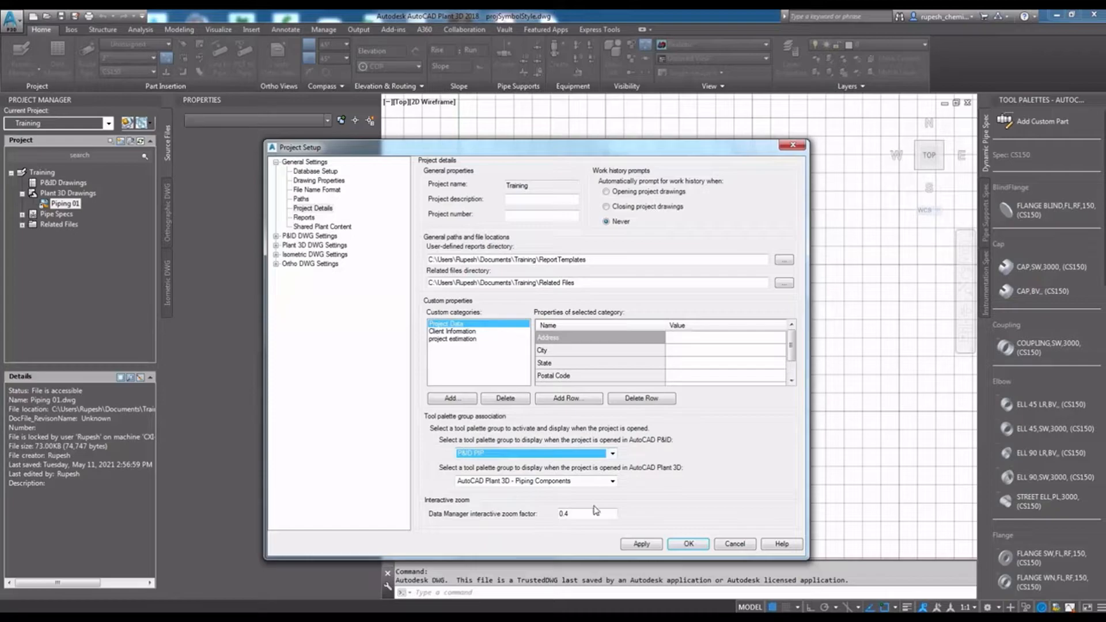
pyautogui.click(613, 482)
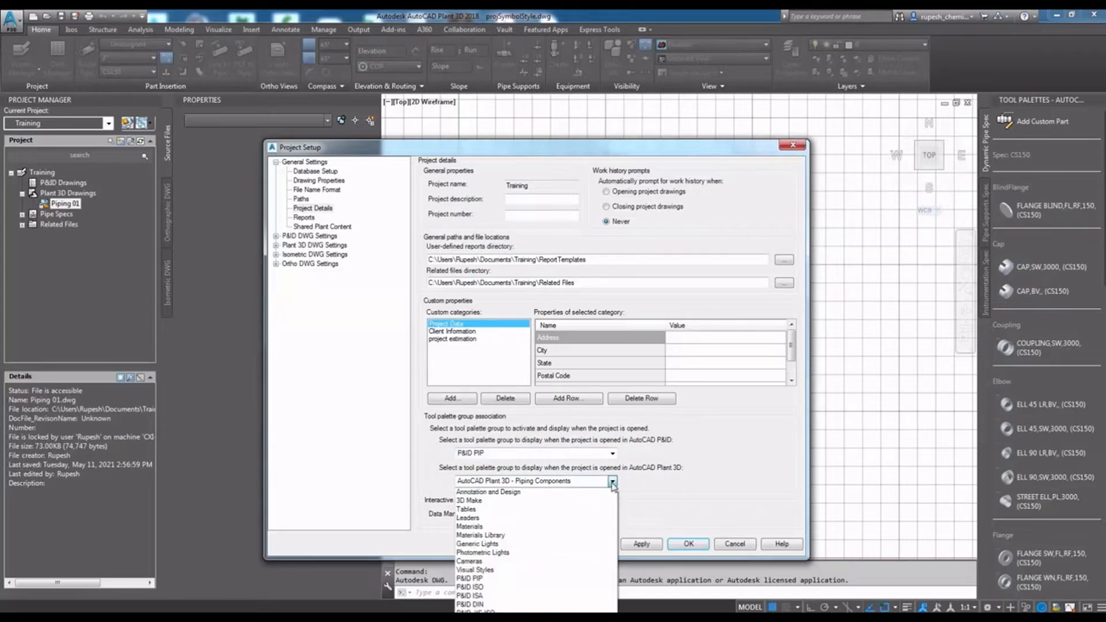
pyautogui.click(612, 483)
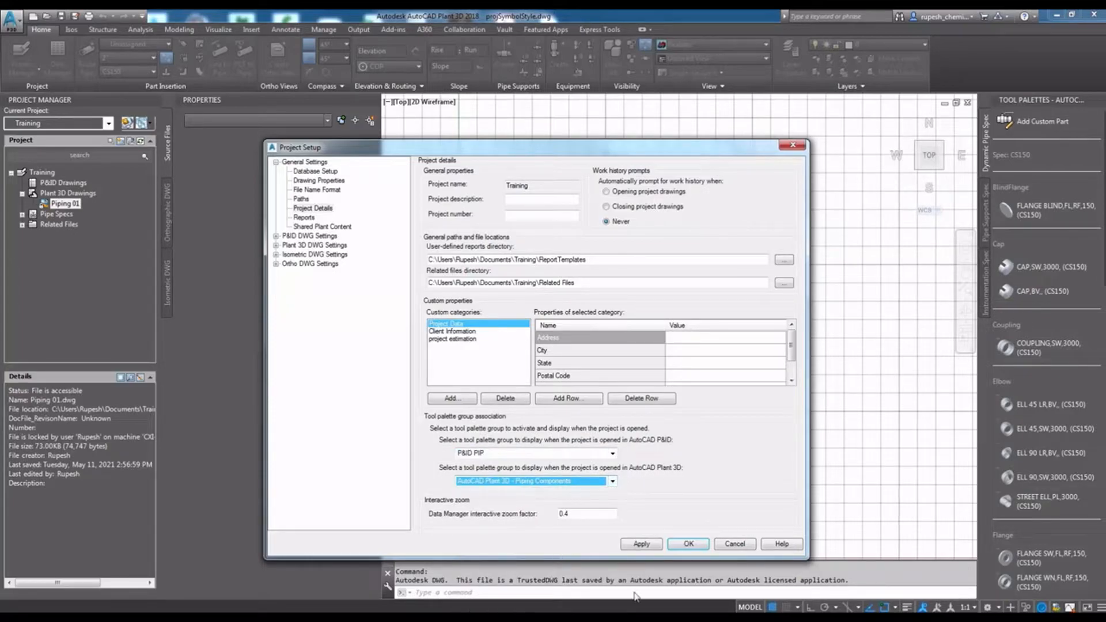
# - Look through the defined project reports and the shared plant content settings, and apply the project setup
pyautogui.click(304, 218)
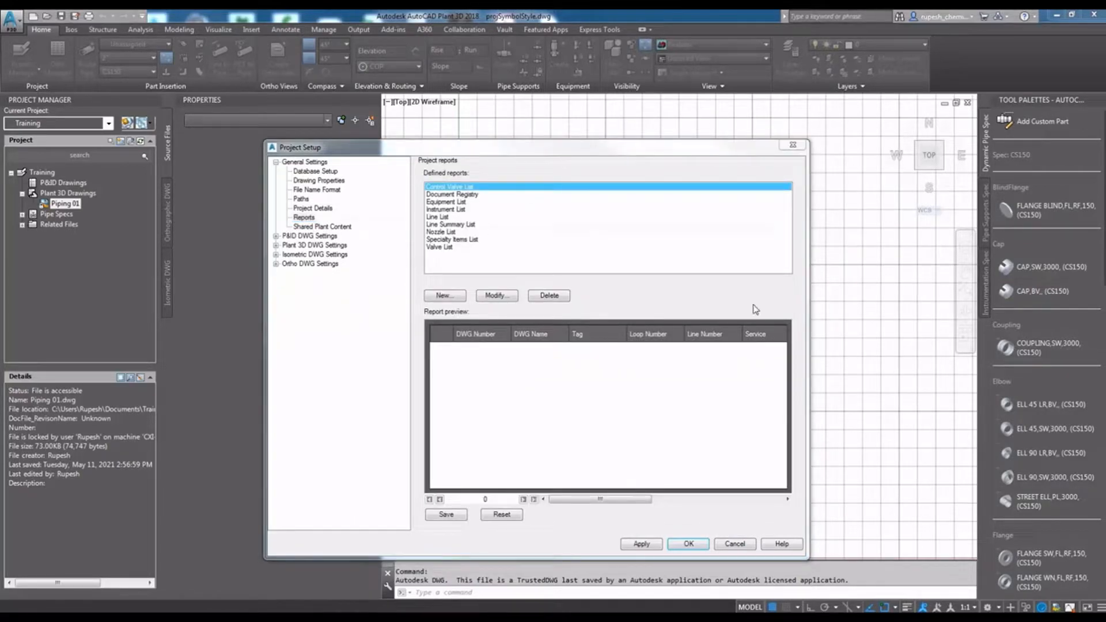
pyautogui.click(558, 435)
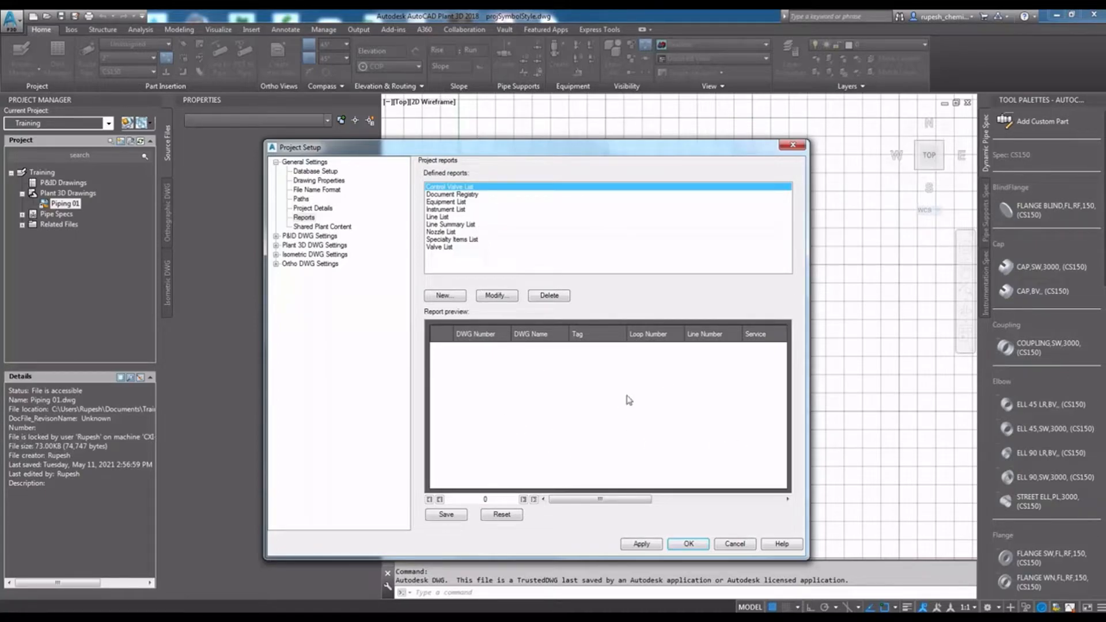
pyautogui.click(333, 229)
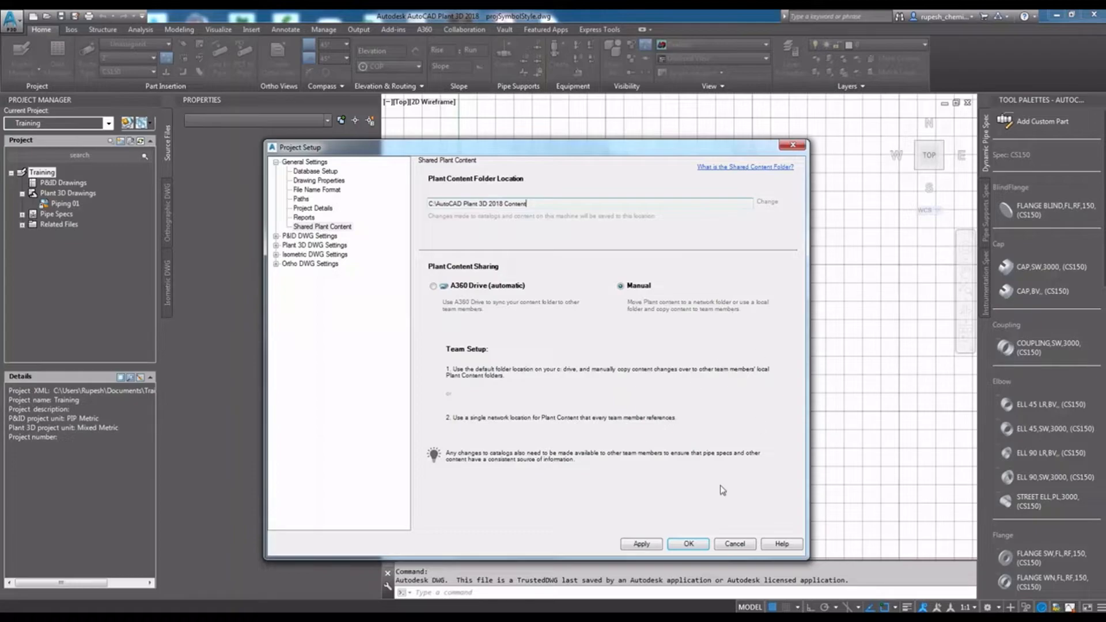
pyautogui.click(641, 544)
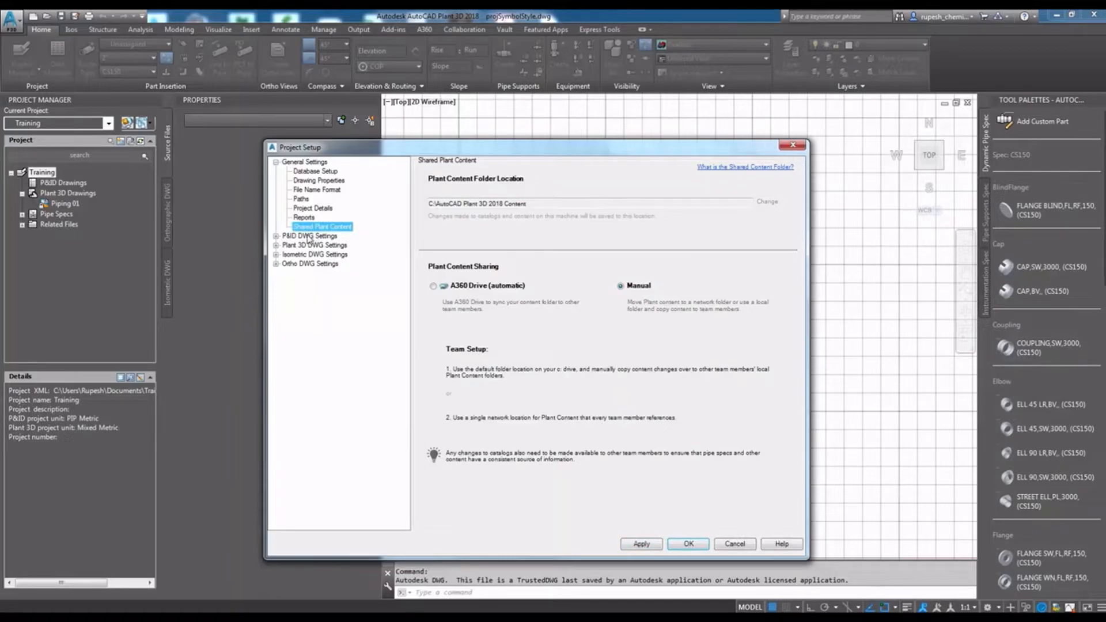
# - Expand the Plant 3D DWG settings and review the export and import settings and the Data Manager configuration
pyautogui.click(309, 236)
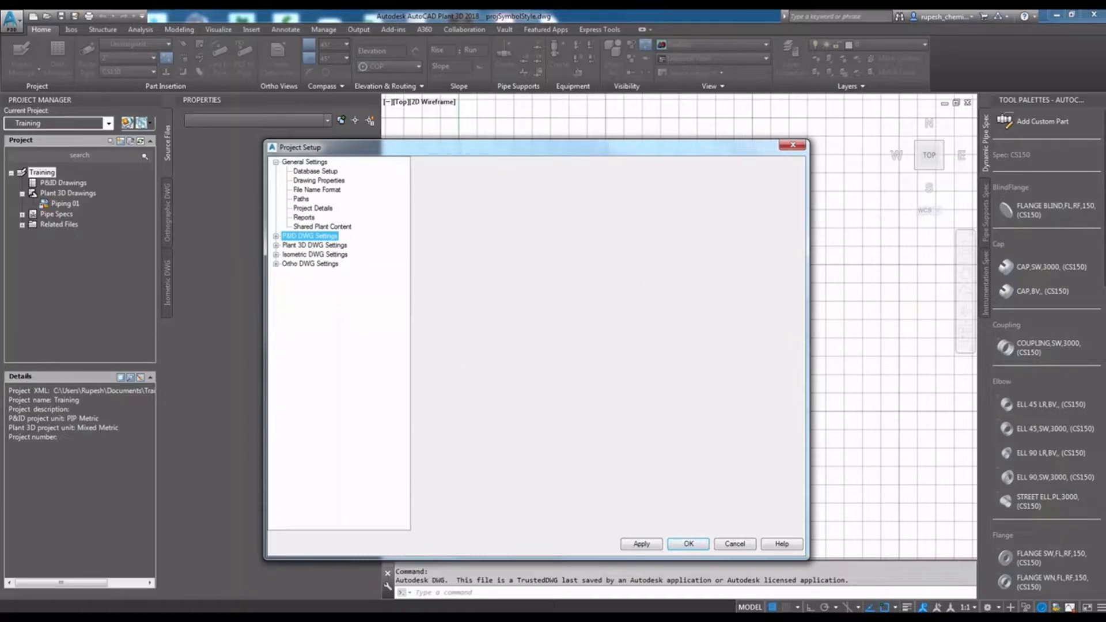
pyautogui.click(297, 249)
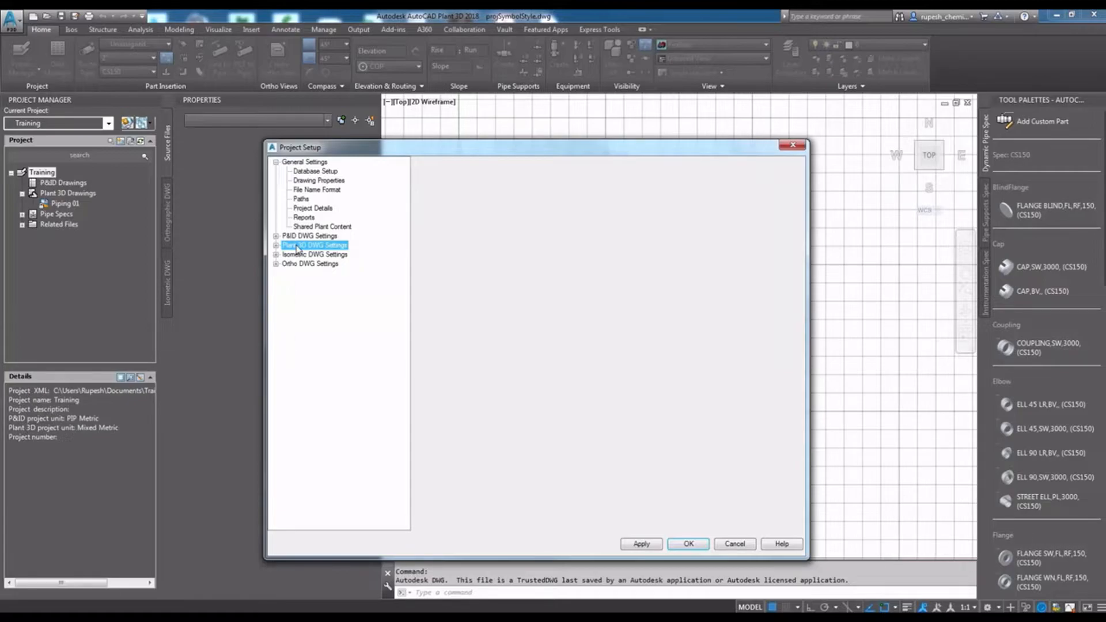
pyautogui.doubleClick(297, 248)
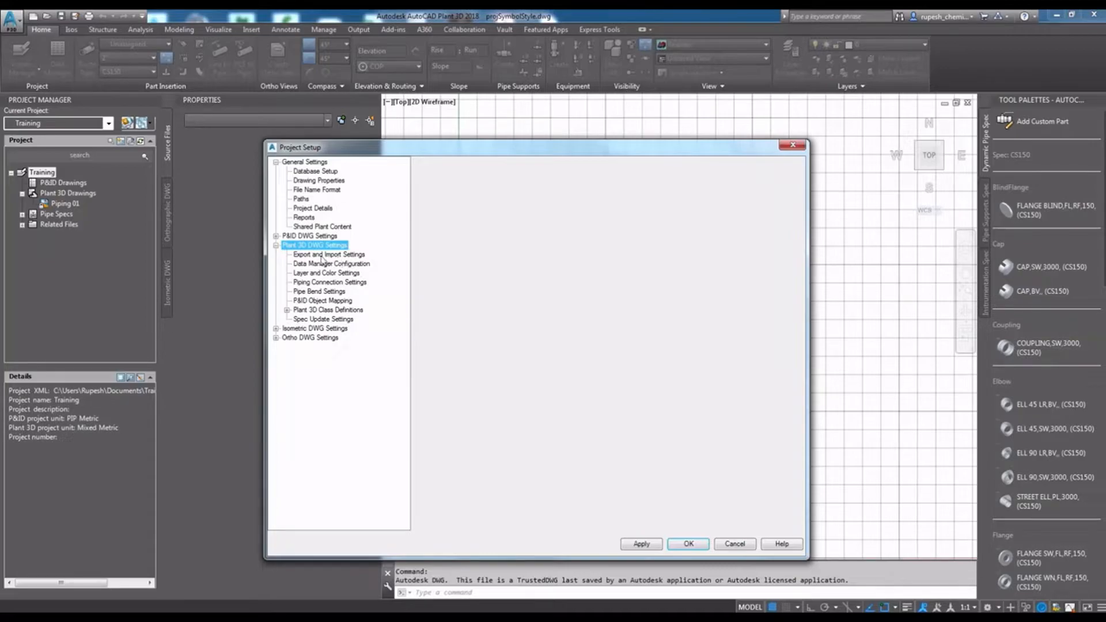
pyautogui.click(351, 256)
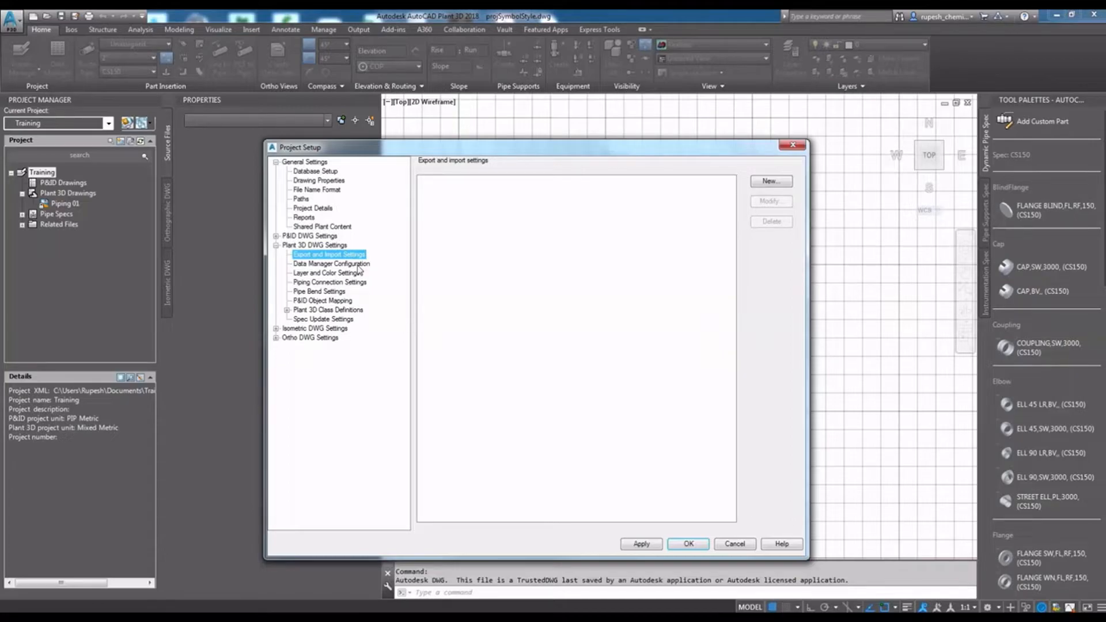
pyautogui.click(334, 264)
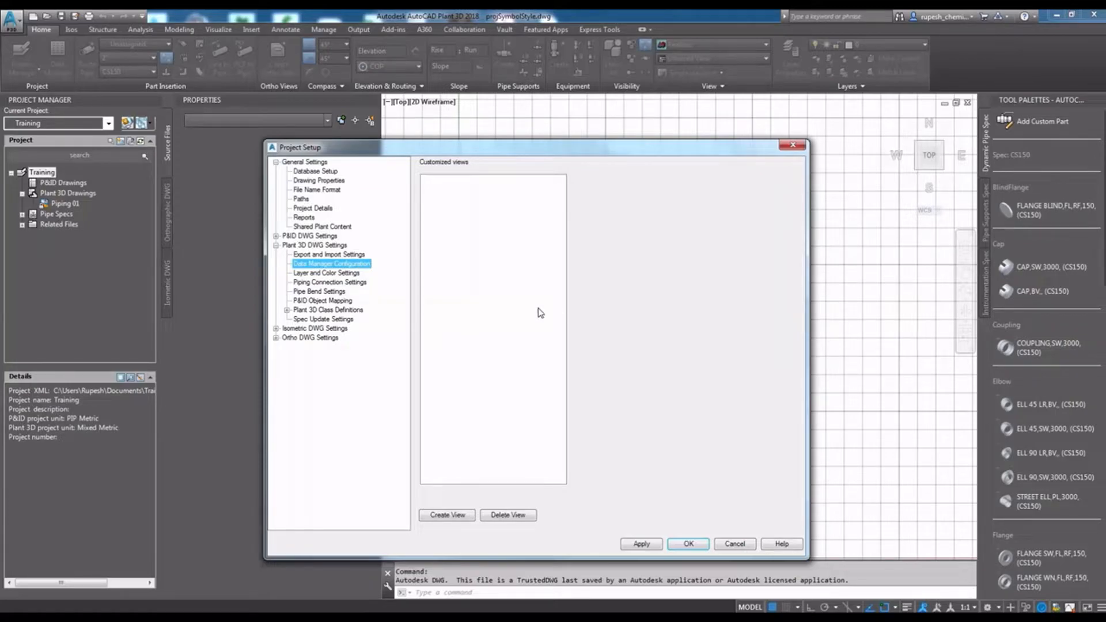
# - Examine the layer and color settings, including the options for assigning piping layers and colors
pyautogui.click(333, 273)
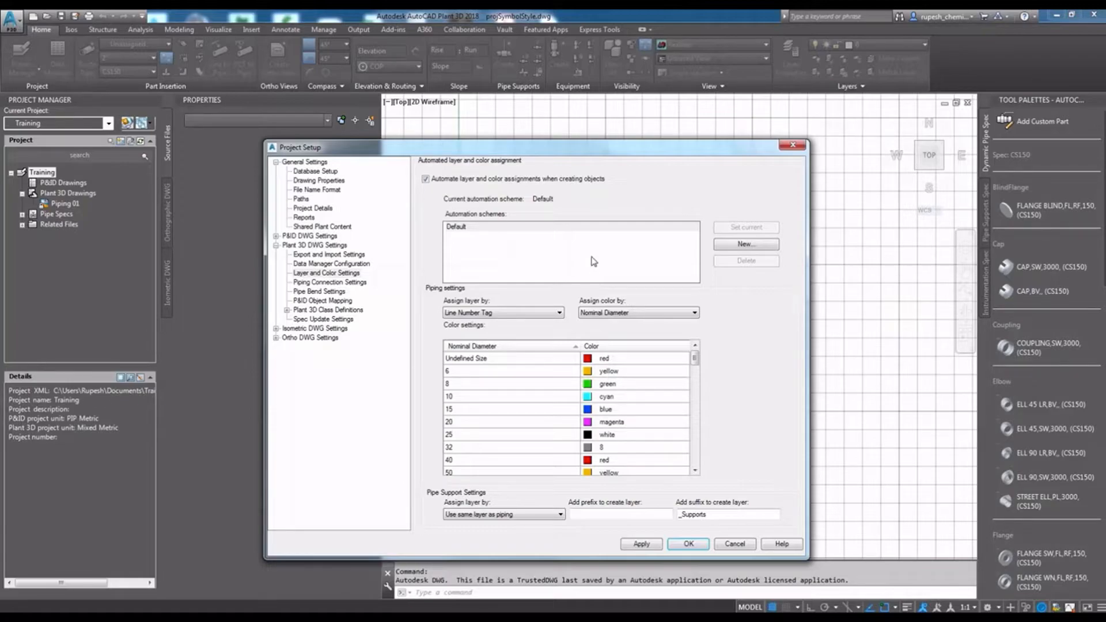
pyautogui.click(502, 314)
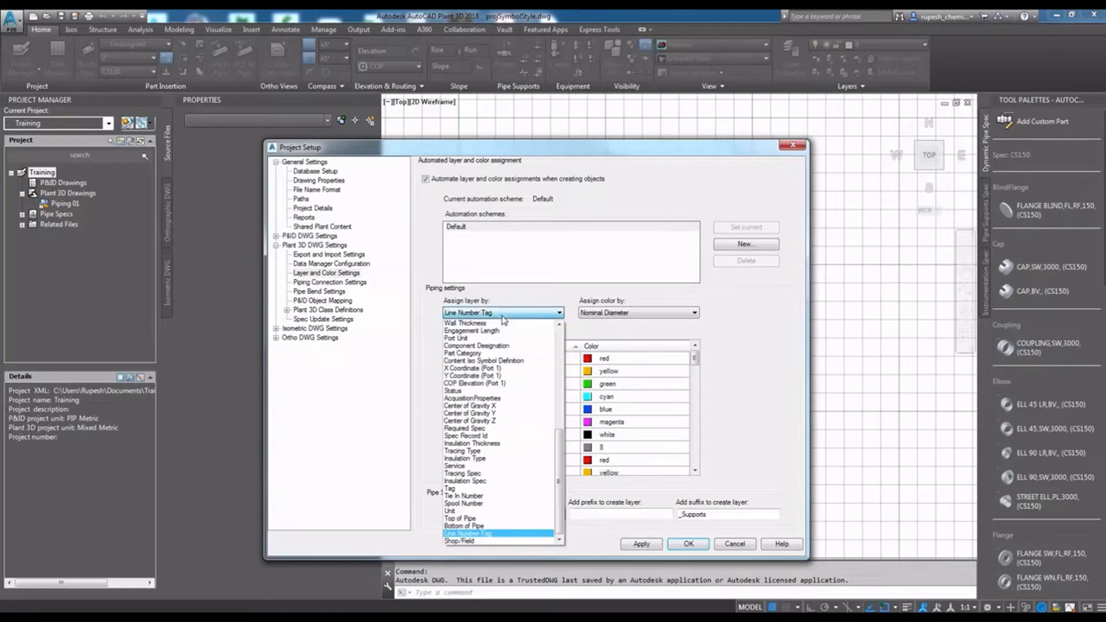
pyautogui.click(503, 314)
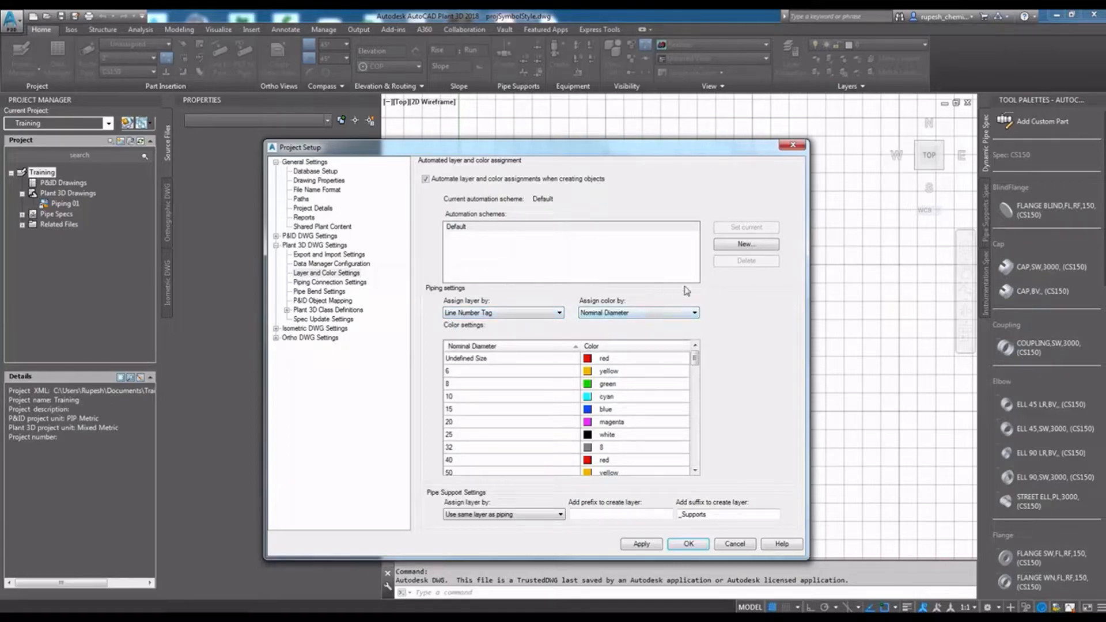
pyautogui.click(616, 318)
pyautogui.click(617, 316)
# - Turn off automated layer and color assignments when creating objects, and apply the change
pyautogui.click(494, 228)
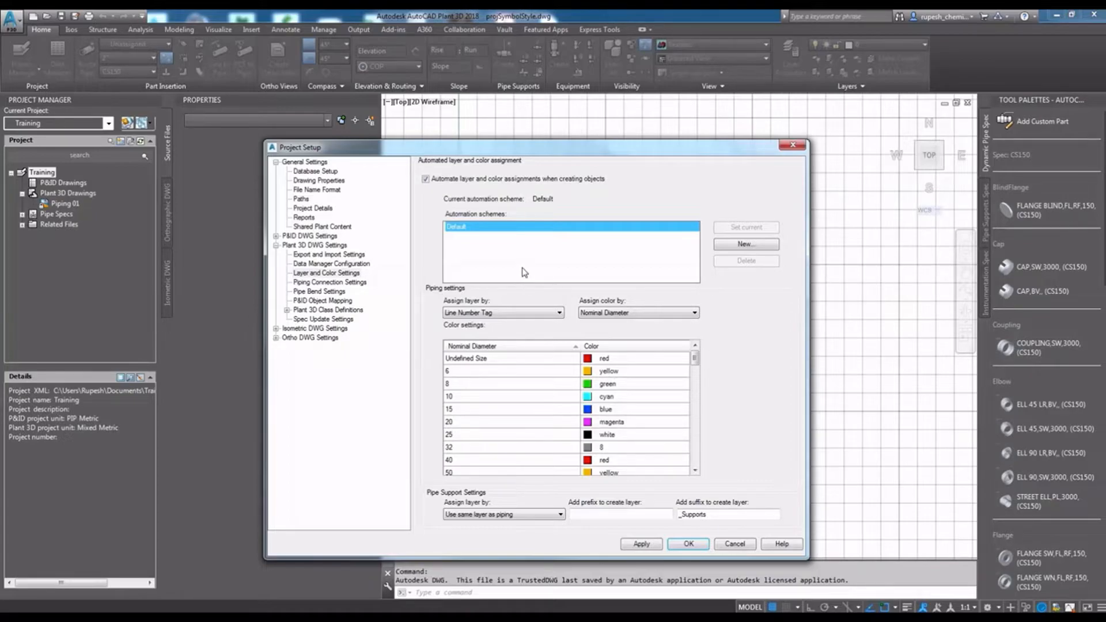
pyautogui.click(427, 179)
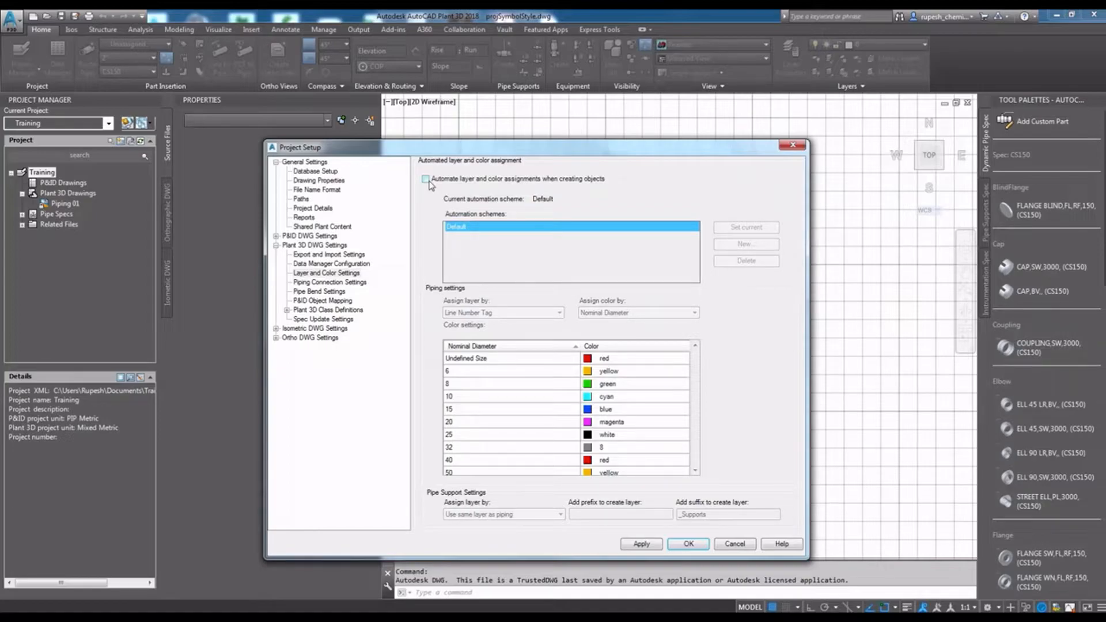
pyautogui.click(643, 545)
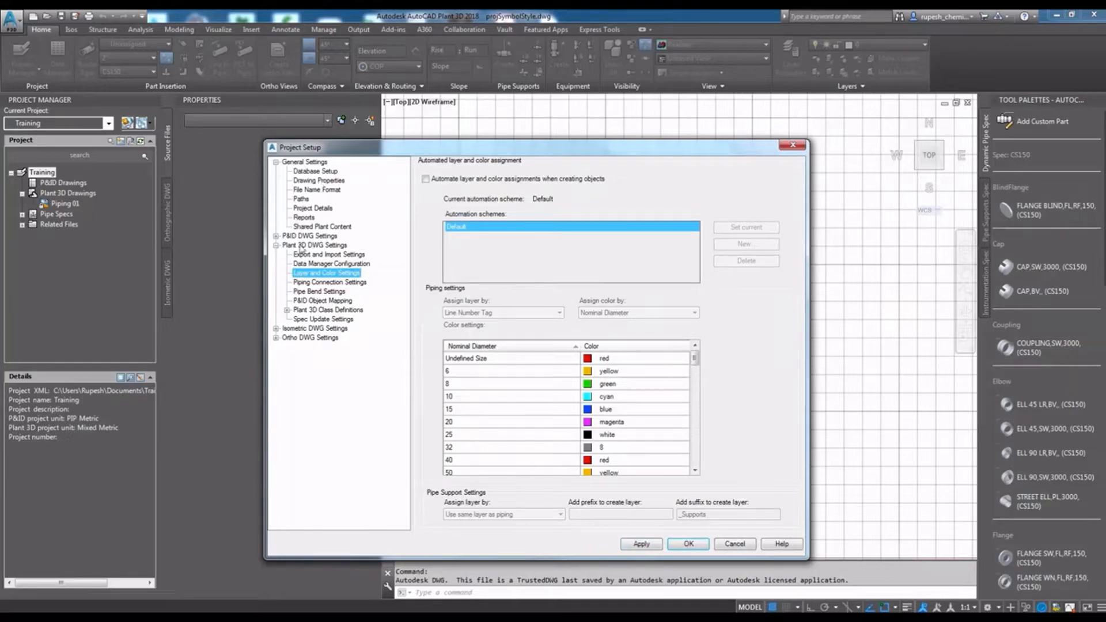
# - Review the piping connection settings, widen the Name column of the simple joints table, and apply the settings
pyautogui.click(318, 283)
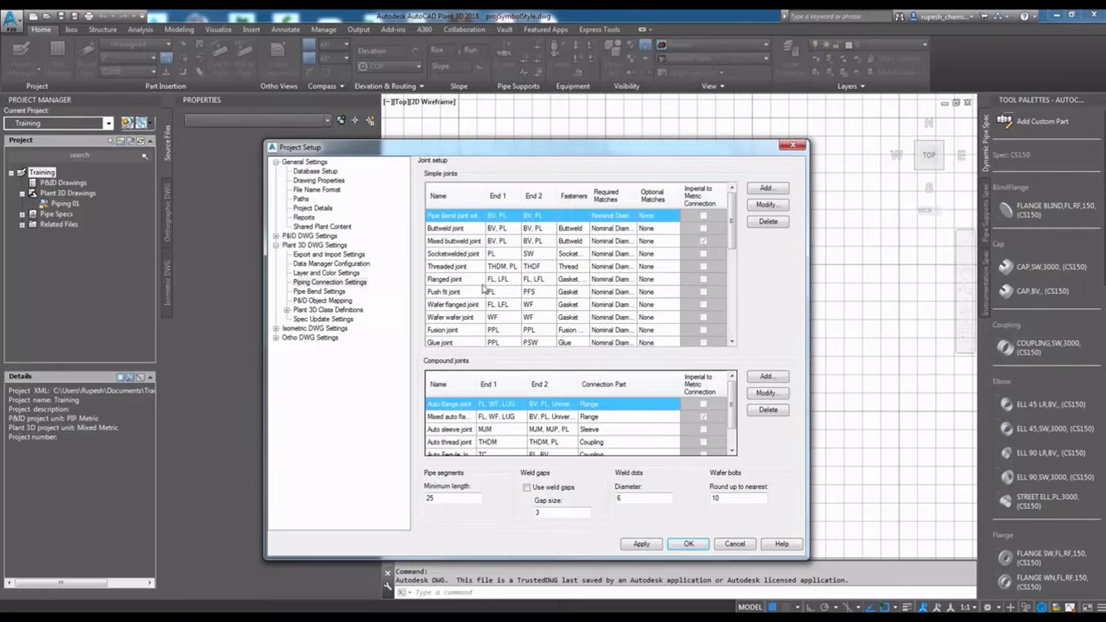
pyautogui.moveTo(486, 196); pyautogui.dragTo(508, 195)
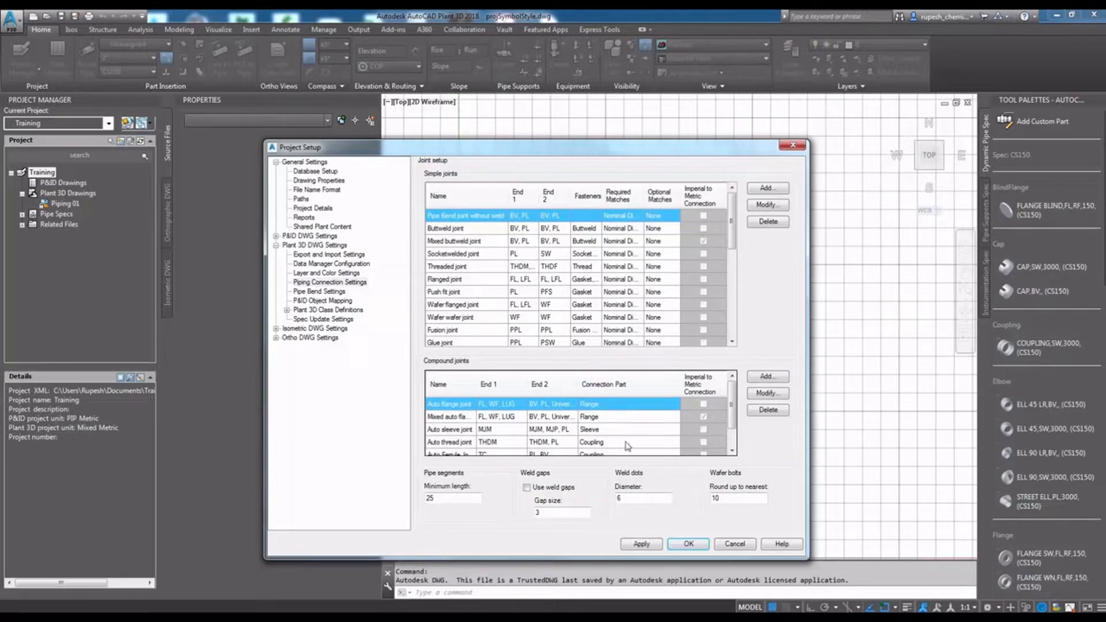
pyautogui.click(643, 545)
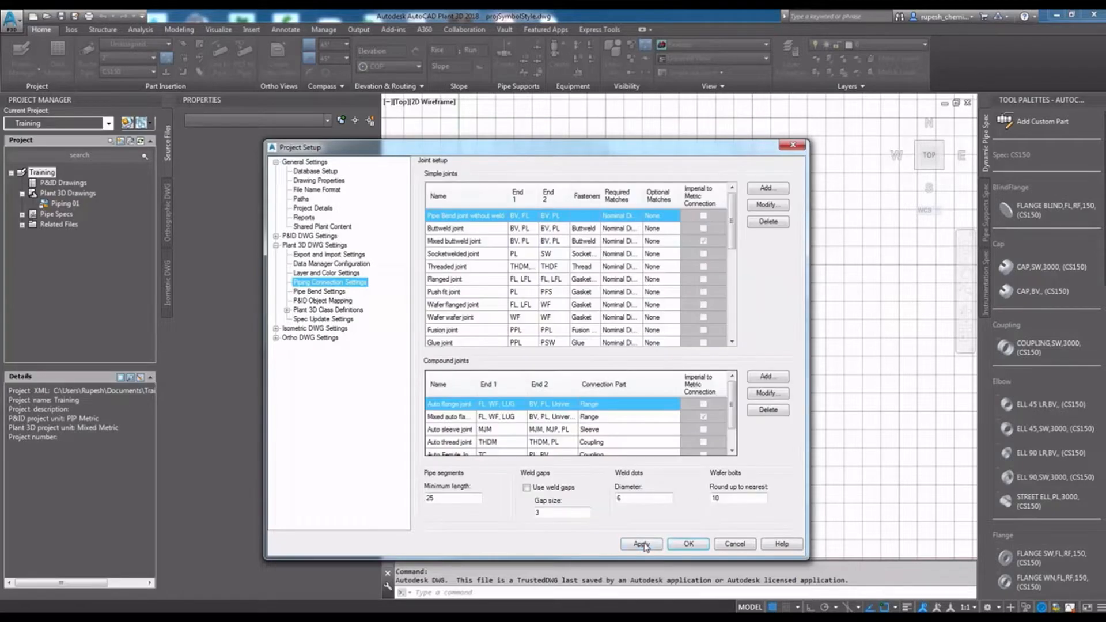
# - Set the pipe bends to be treated as fittings, and toggle the equal tangent lengths option off and on again
pyautogui.click(323, 292)
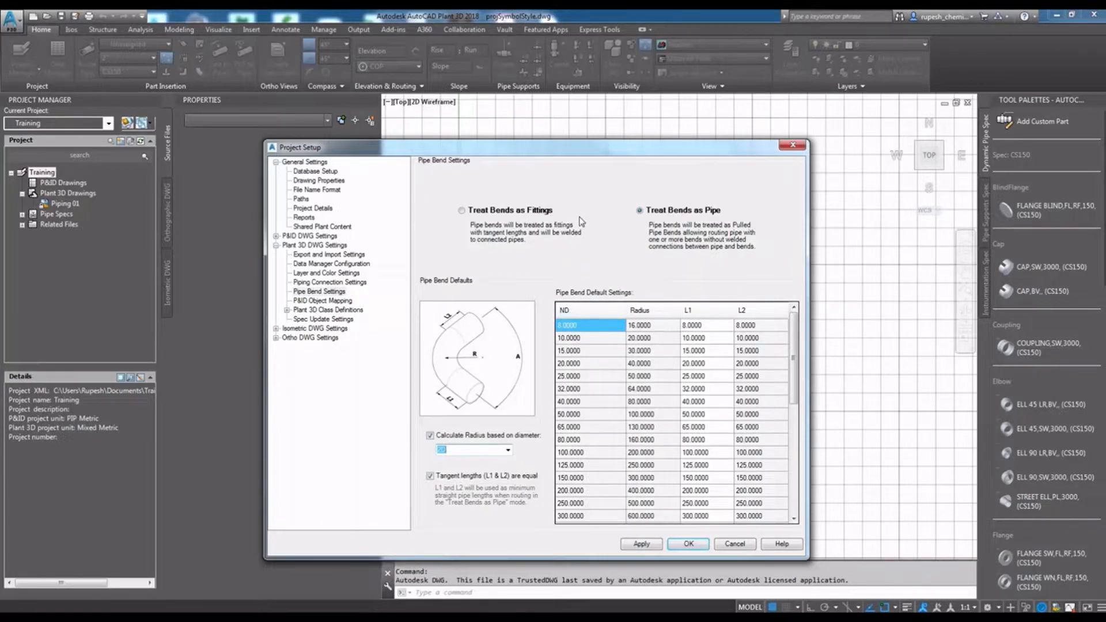
pyautogui.click(501, 212)
pyautogui.click(450, 481)
pyautogui.click(450, 480)
# - Review the P&ID object mapping and the P3d Line Group class settings, select its Line Number tag format, and widen the Property Name column
pyautogui.click(326, 301)
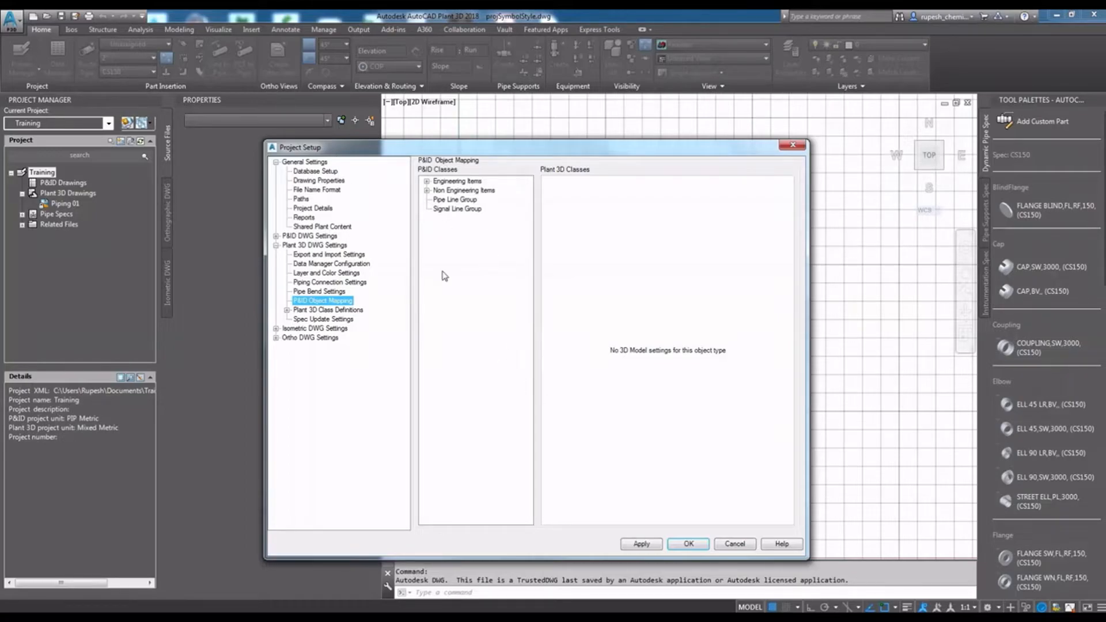
pyautogui.click(324, 311)
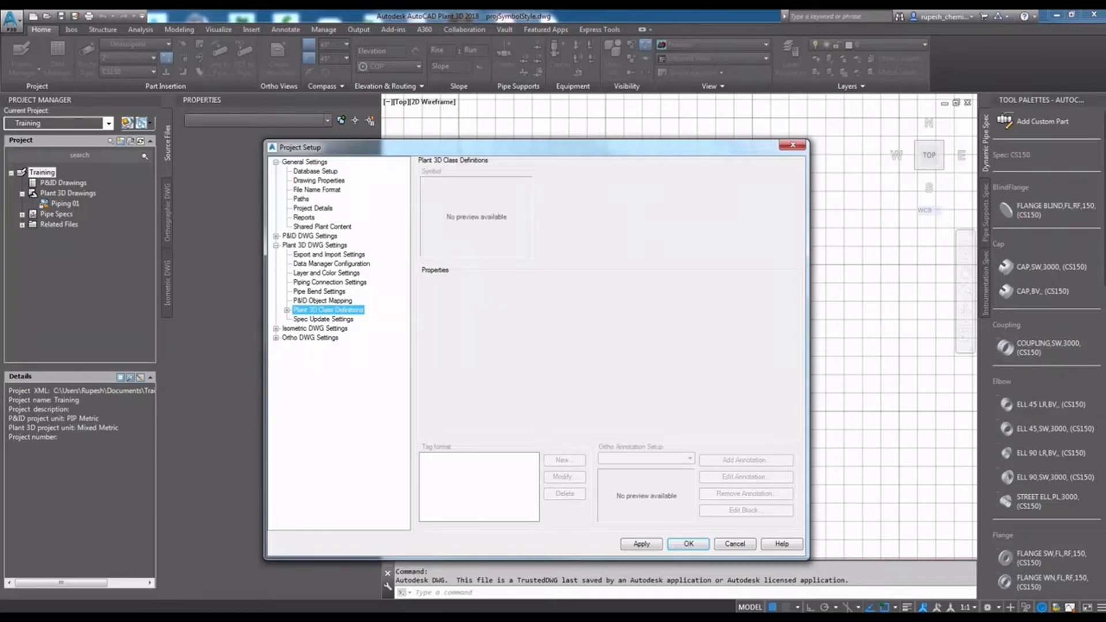
pyautogui.doubleClick(338, 313)
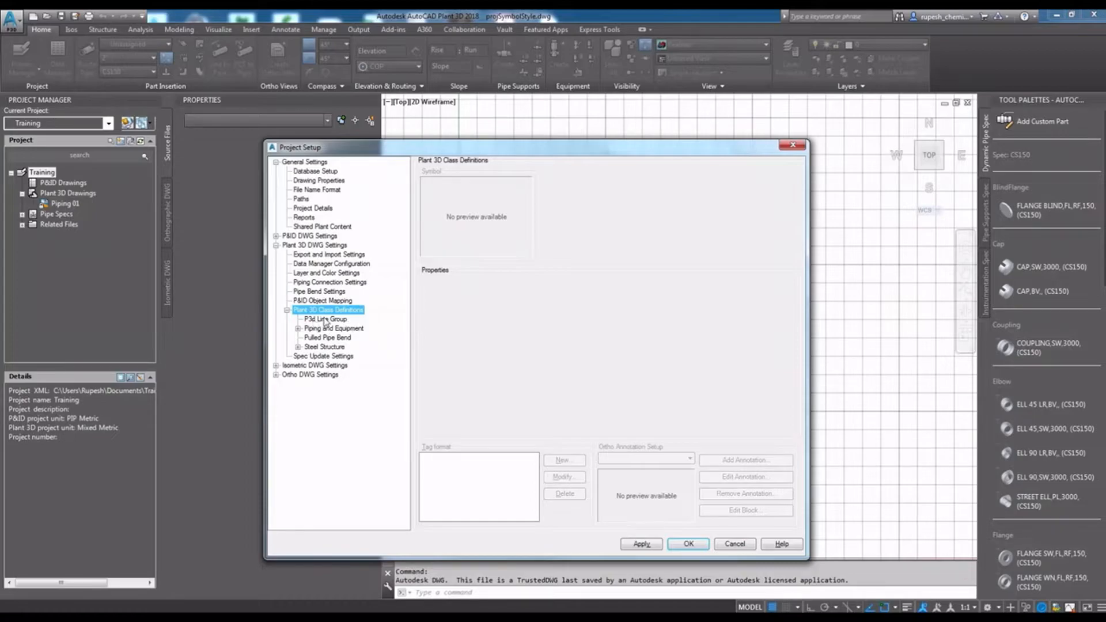
pyautogui.click(326, 320)
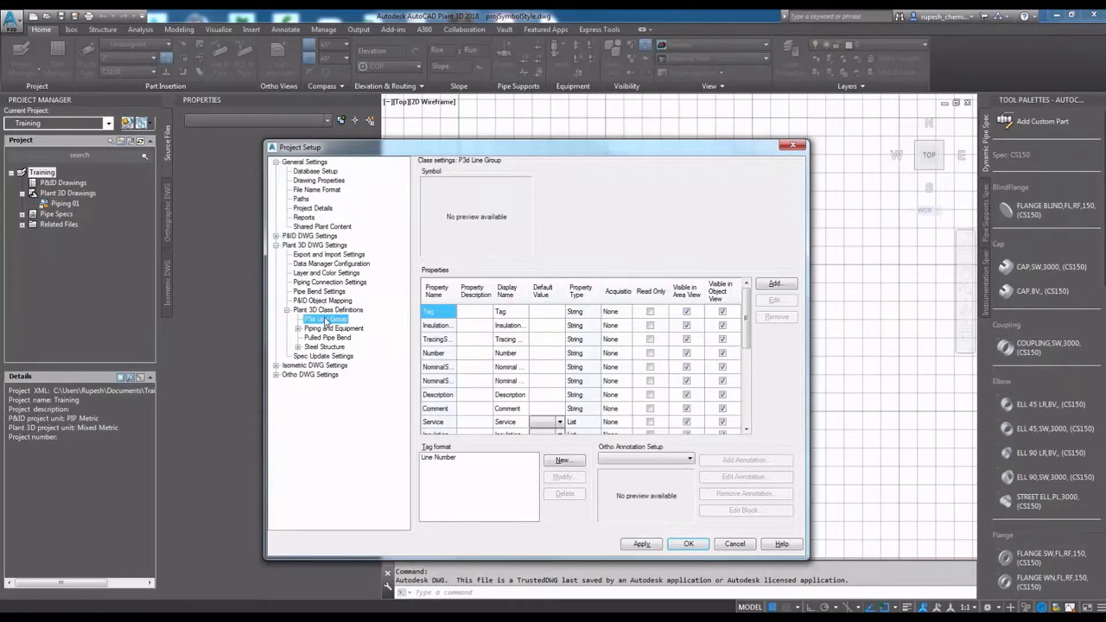
pyautogui.click(443, 459)
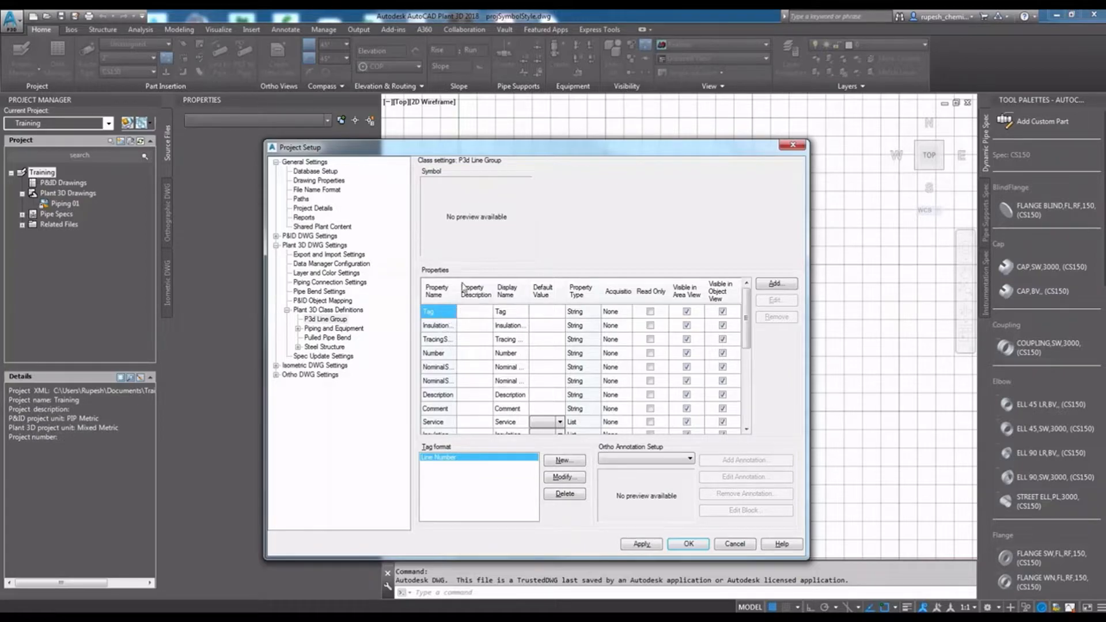
pyautogui.moveTo(455, 289); pyautogui.dragTo(476, 289)
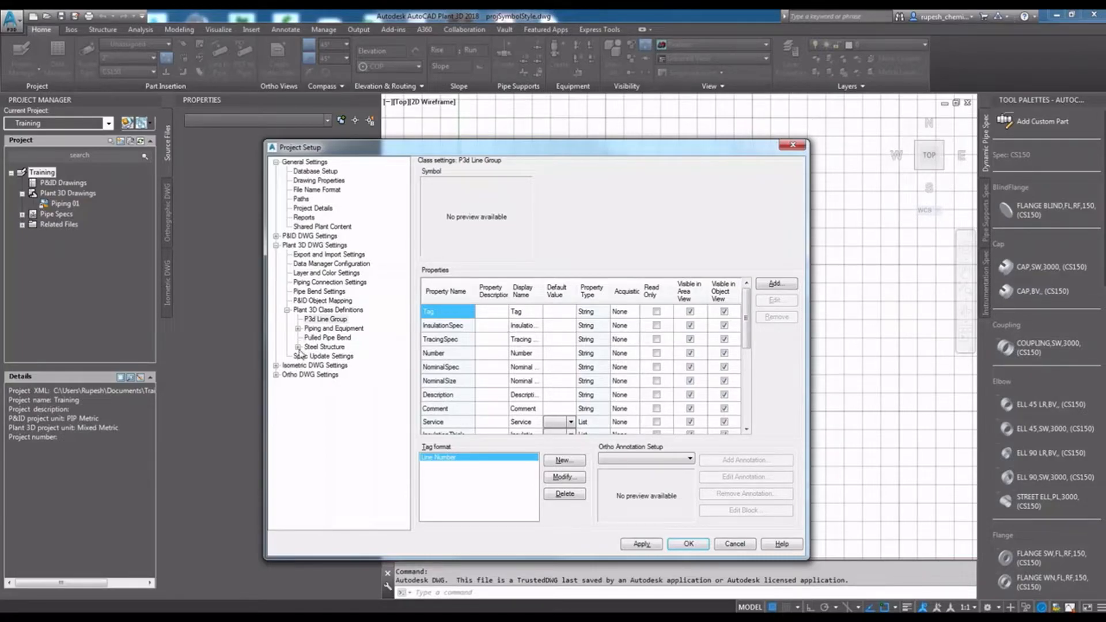
# - Examine the class settings of the Pipe Run Component and the Orifice Plate under Piping and Equipment
pyautogui.click(297, 328)
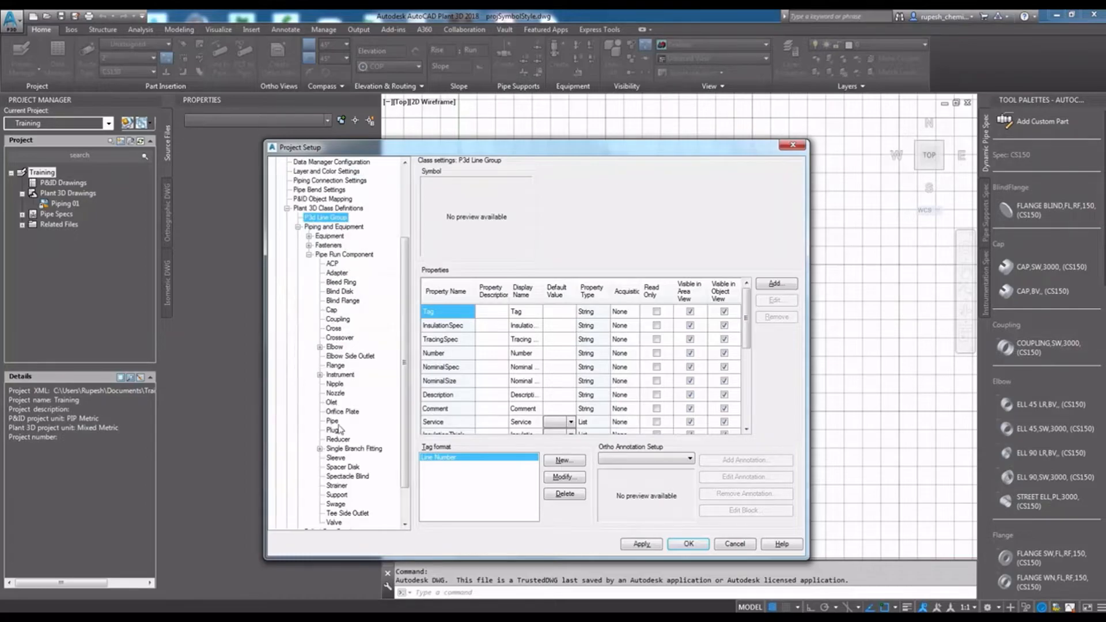
pyautogui.click(344, 255)
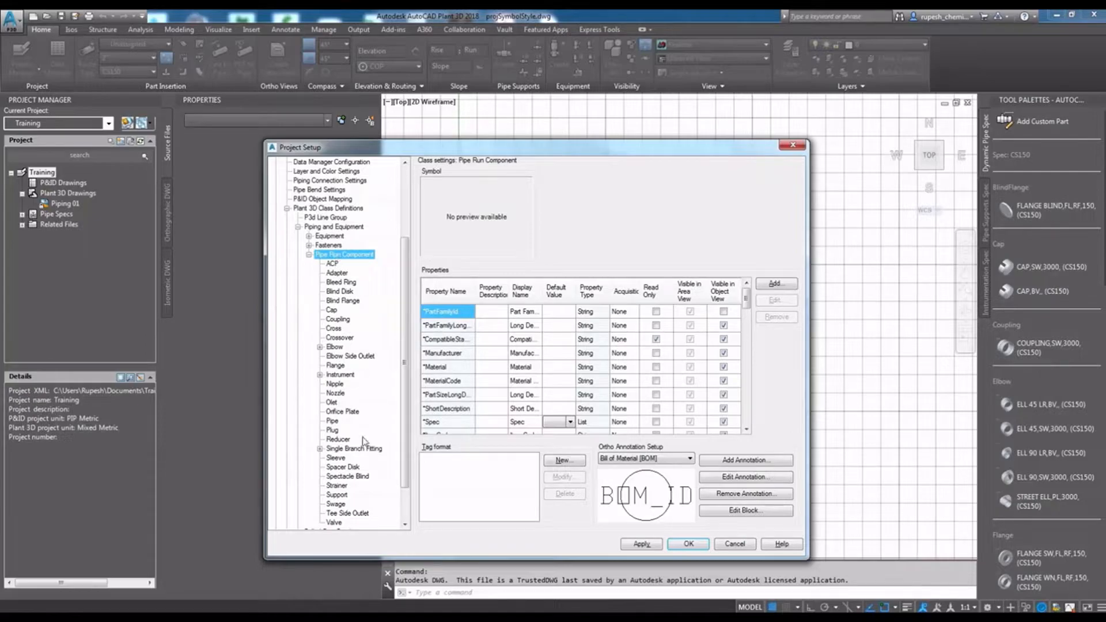
pyautogui.click(336, 411)
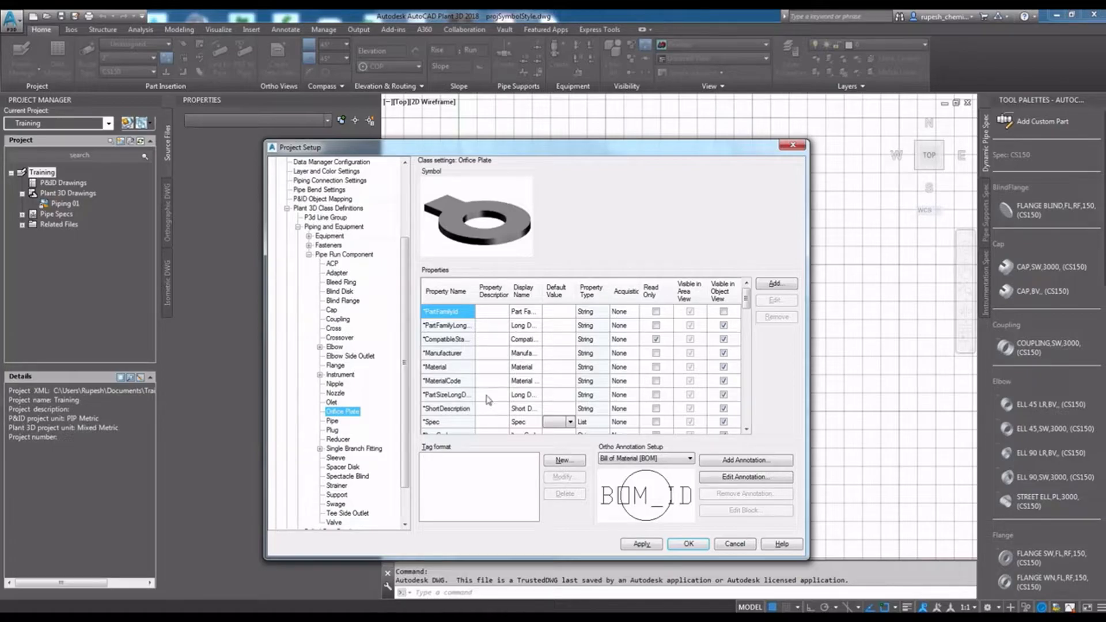
pyautogui.click(508, 338)
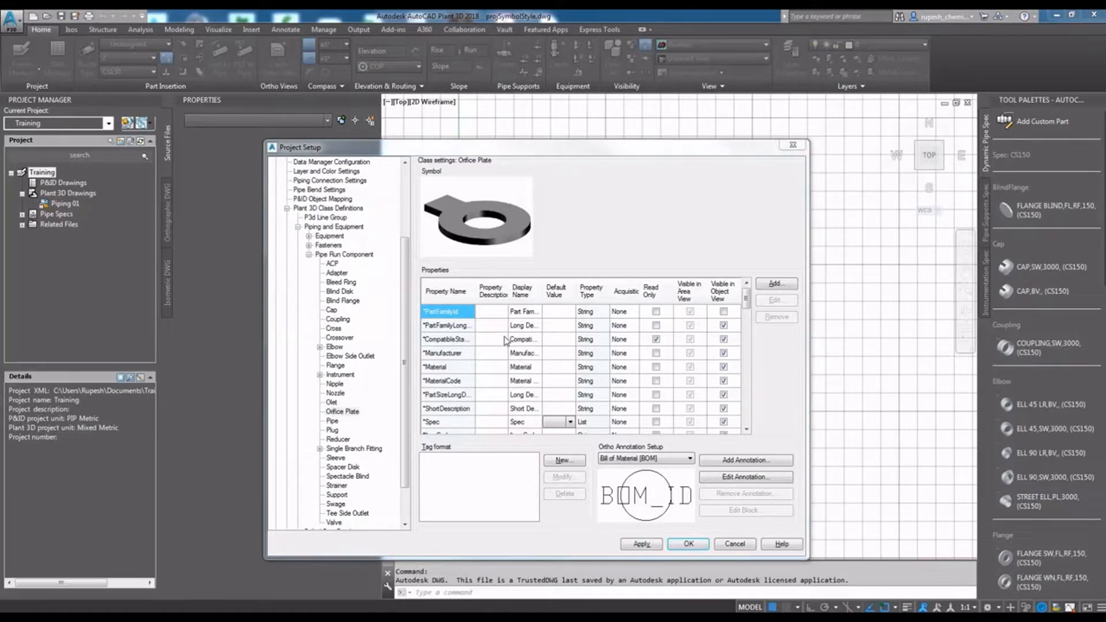
# - Select the Line Number tag format of the P3d Line Group class and apply the class settings
pyautogui.click(326, 218)
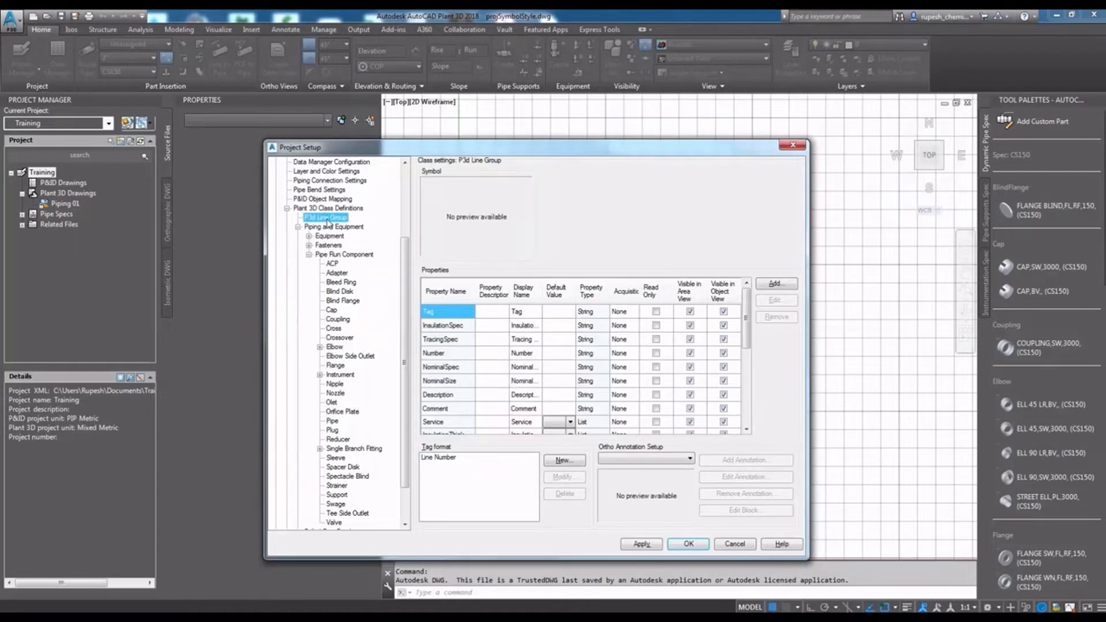
pyautogui.click(454, 459)
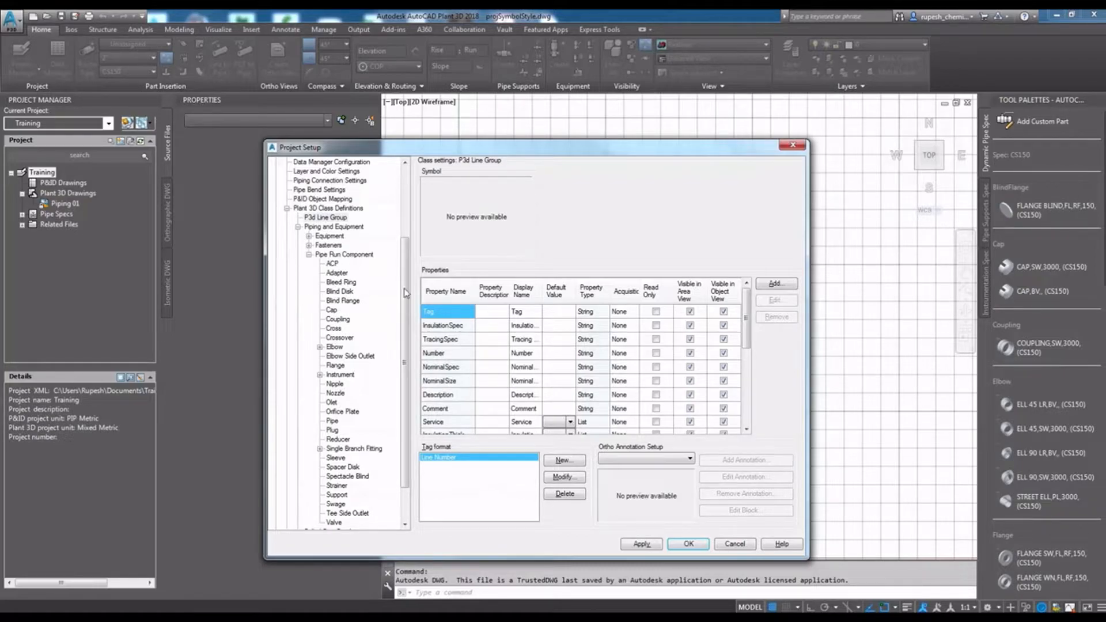
pyautogui.click(651, 546)
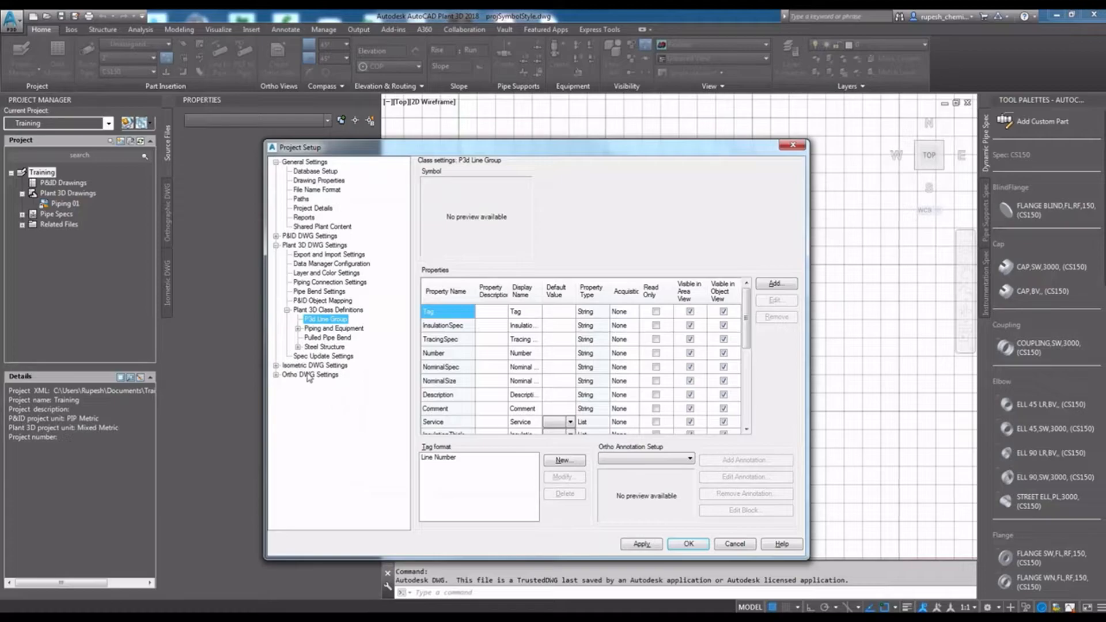
# - Review the properties included in the spec update, select the CompatibleStandard entry, and apply the spec update settings
pyautogui.click(322, 356)
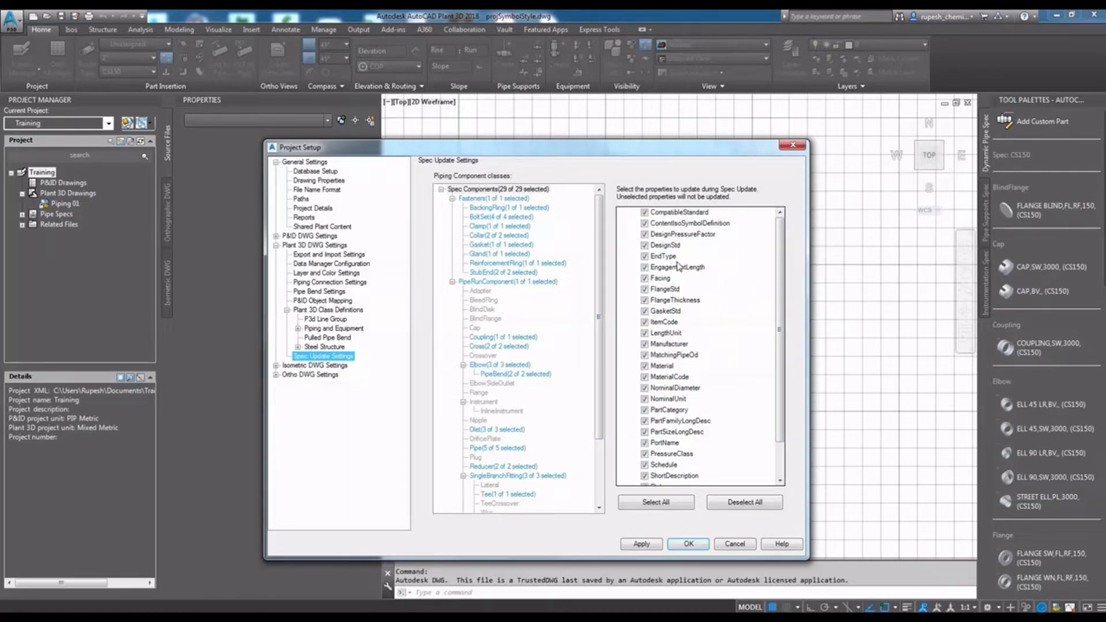
pyautogui.click(654, 214)
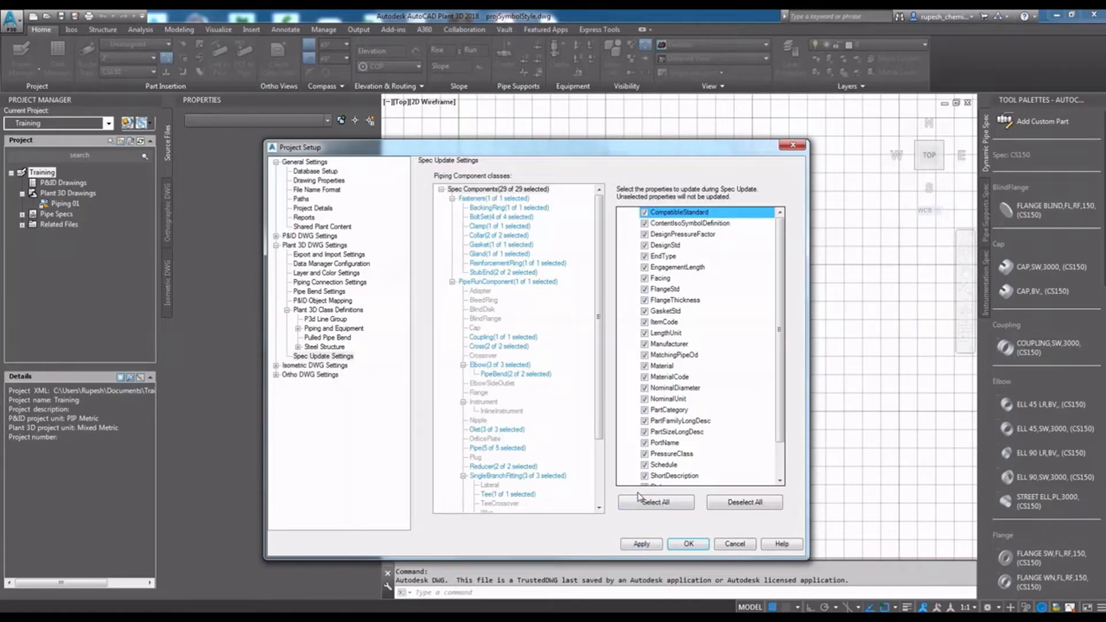
pyautogui.click(642, 545)
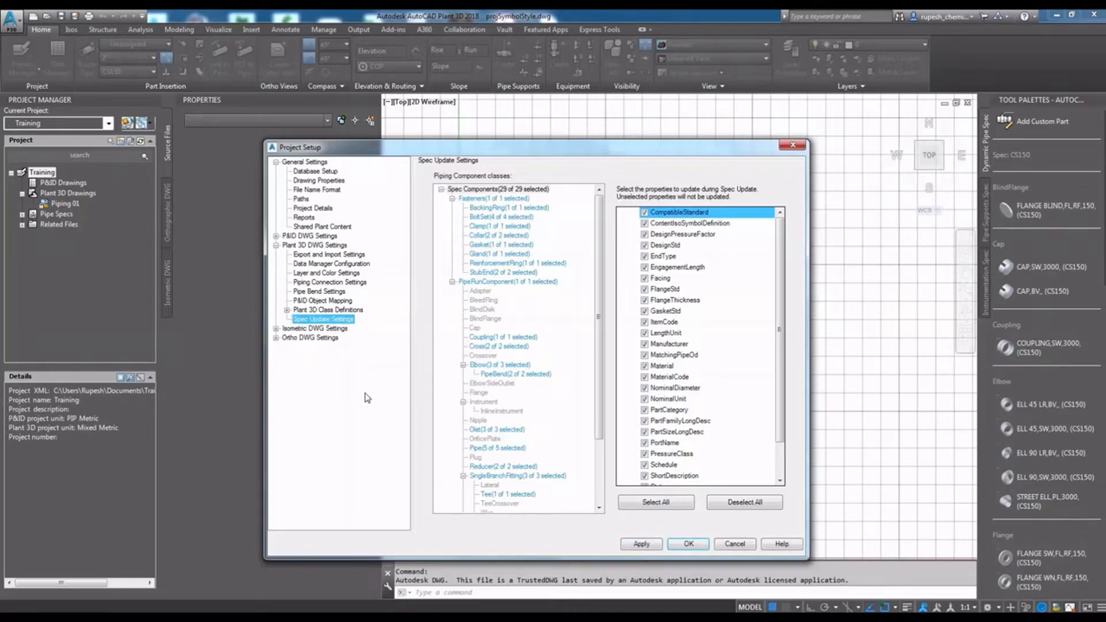
# - Review the symbols and reference dimension defaults of the isometric DWG settings, and apply them
pyautogui.click(305, 329)
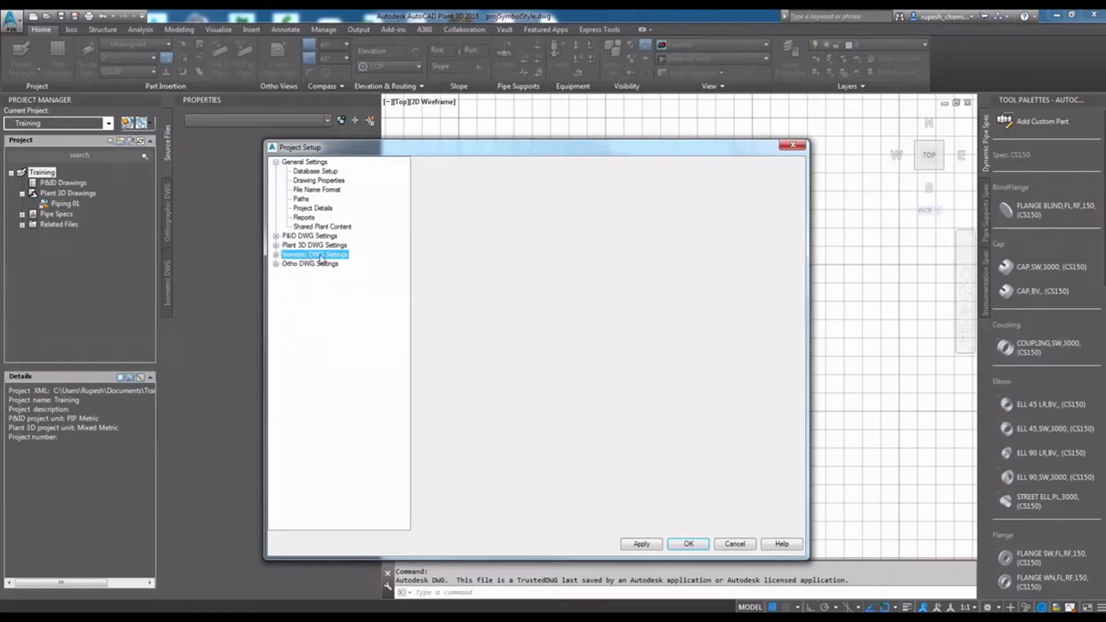
pyautogui.doubleClick(321, 257)
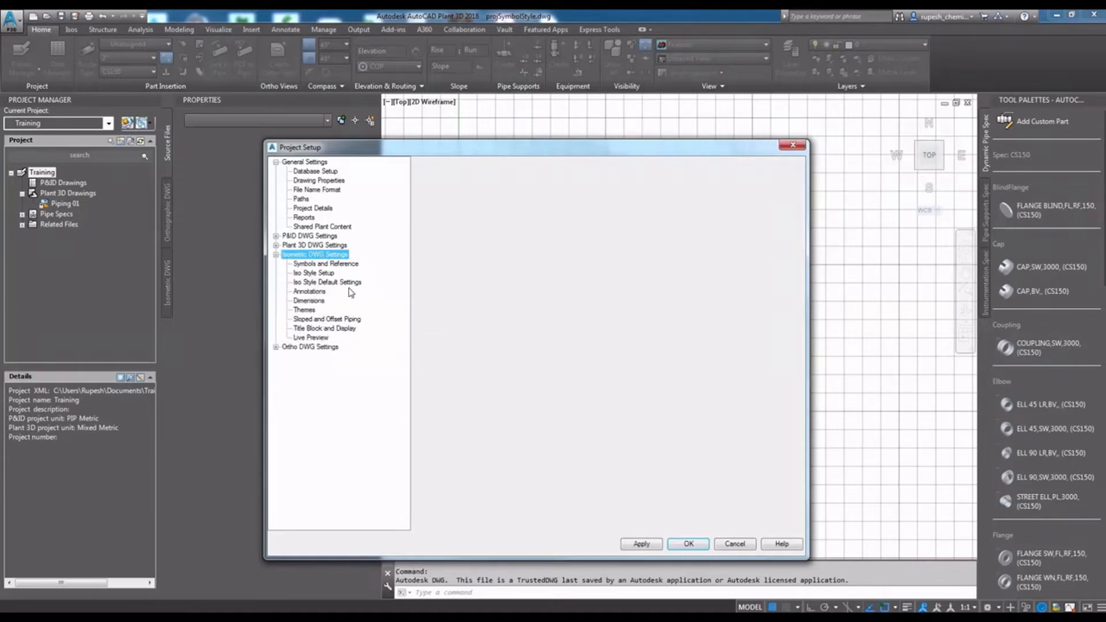
pyautogui.click(306, 263)
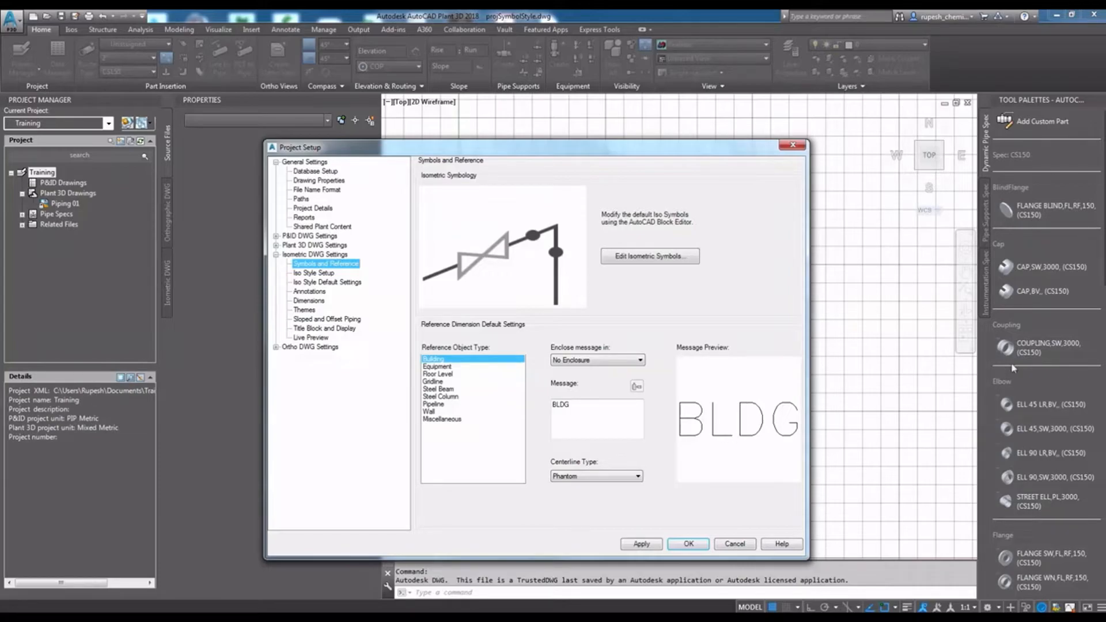
pyautogui.click(641, 543)
# - Review the iso style setup, including the style creation options and available styles, and apply the settings for Check_A2
pyautogui.click(311, 273)
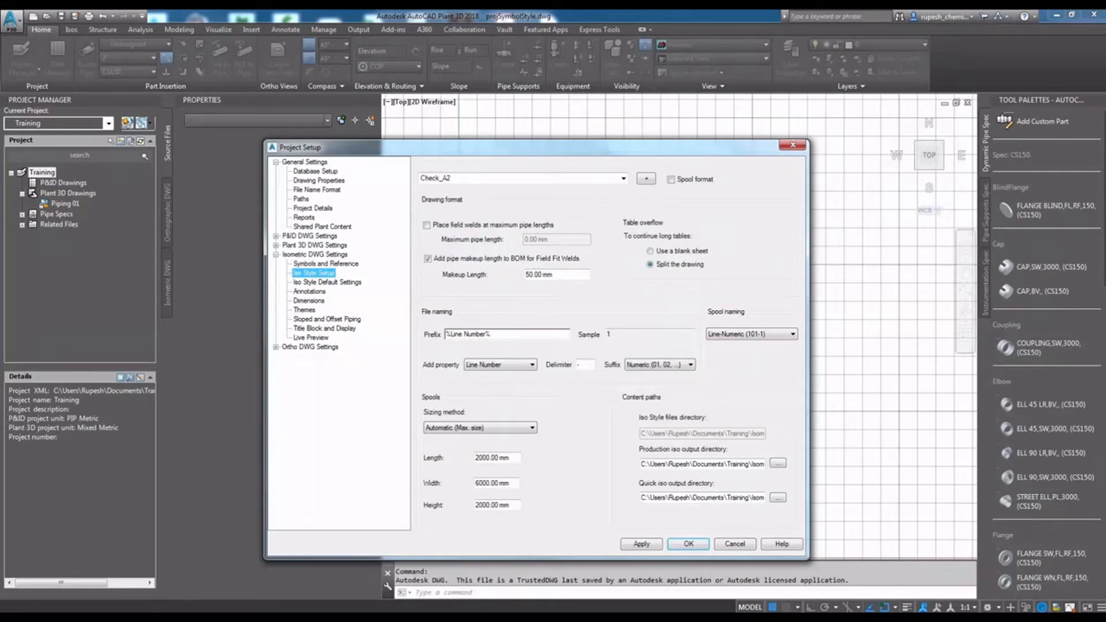
pyautogui.click(646, 179)
pyautogui.click(646, 179)
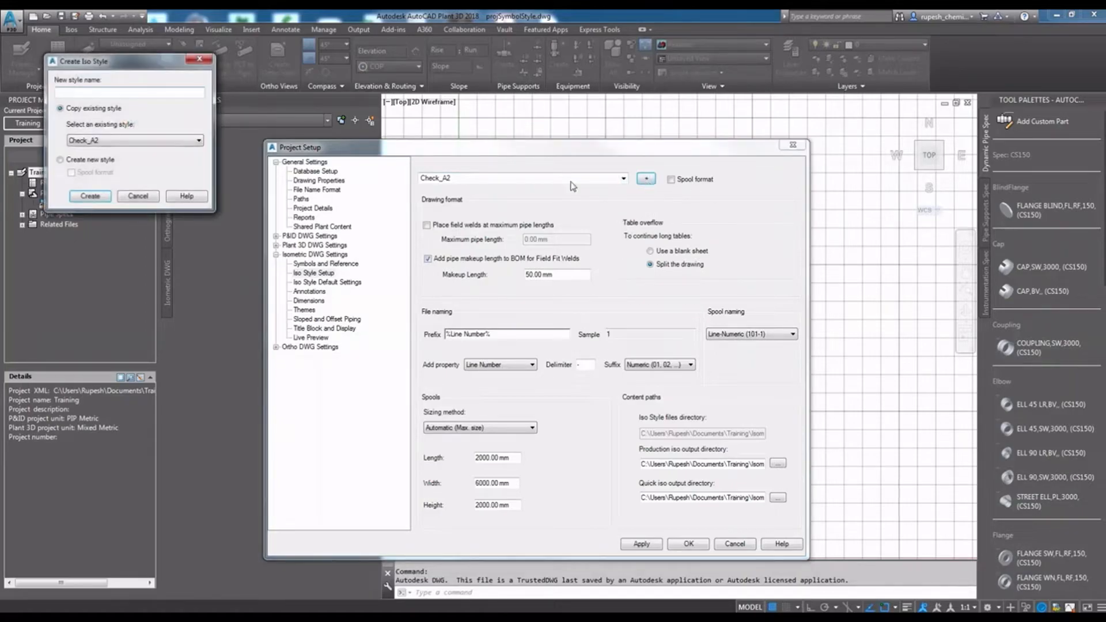
pyautogui.click(137, 196)
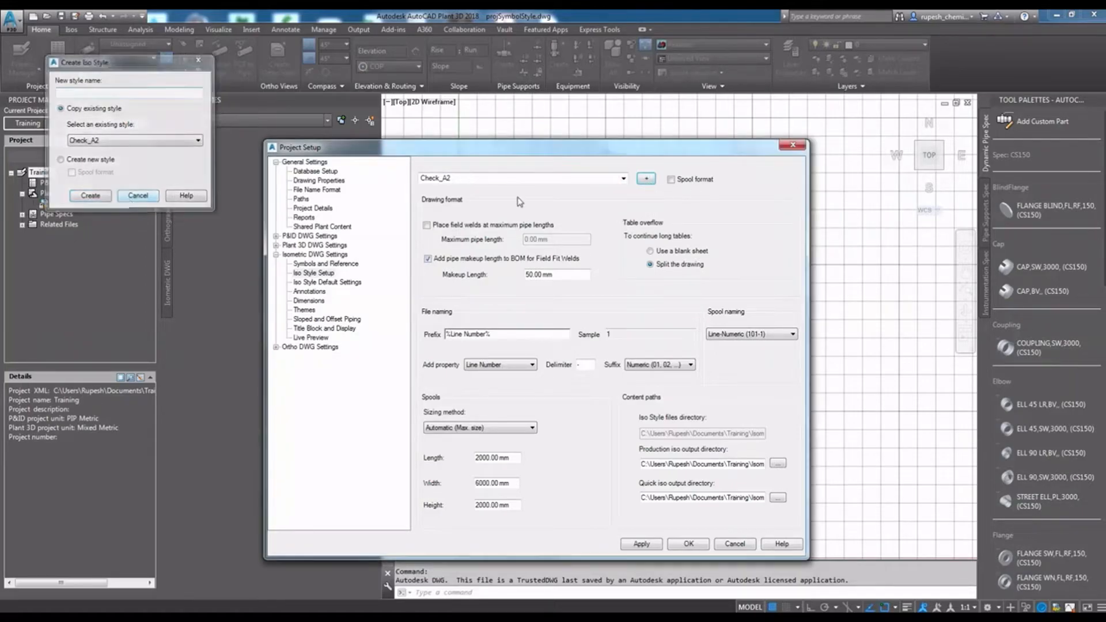
pyautogui.click(623, 179)
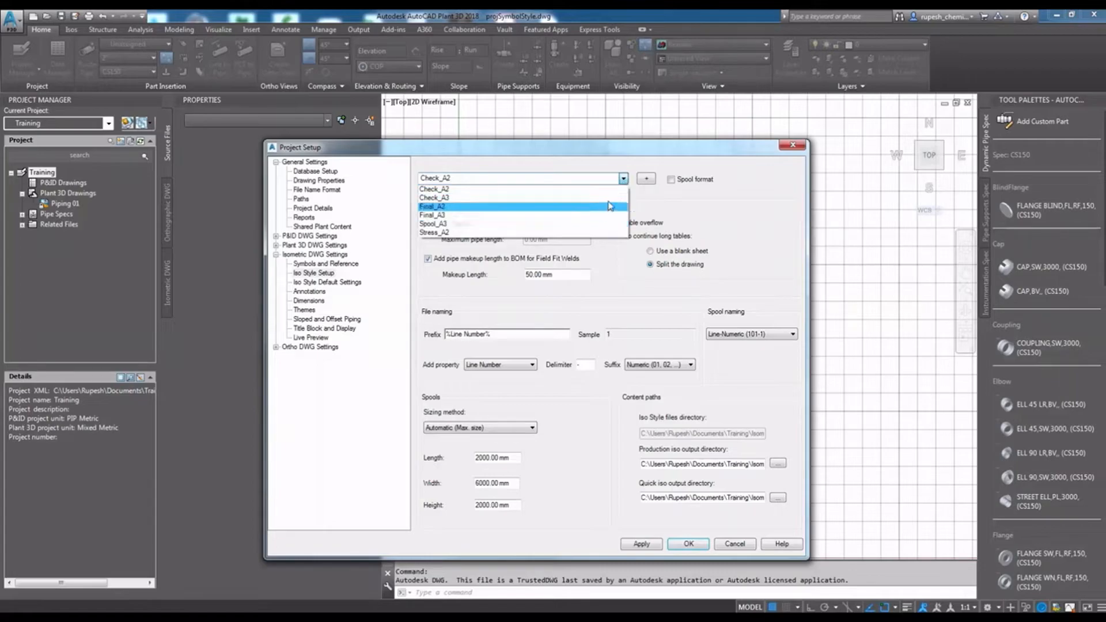
pyautogui.click(719, 213)
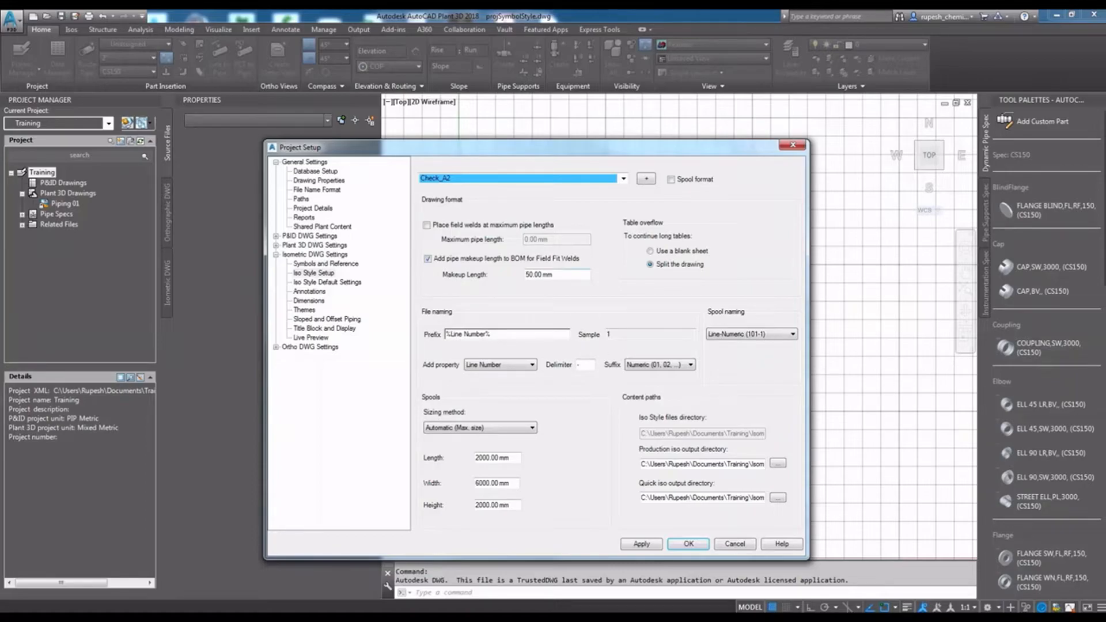
pyautogui.click(651, 544)
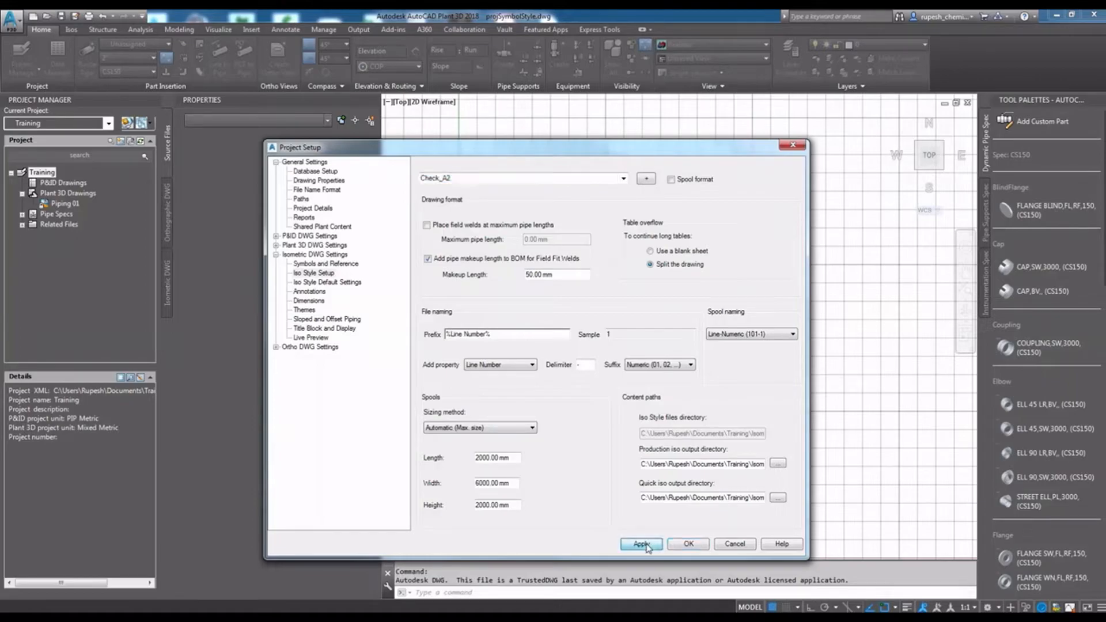
# - Turn off automatic creation of split points in the default settings of the Final_A2 iso style, and apply the change
pyautogui.click(323, 282)
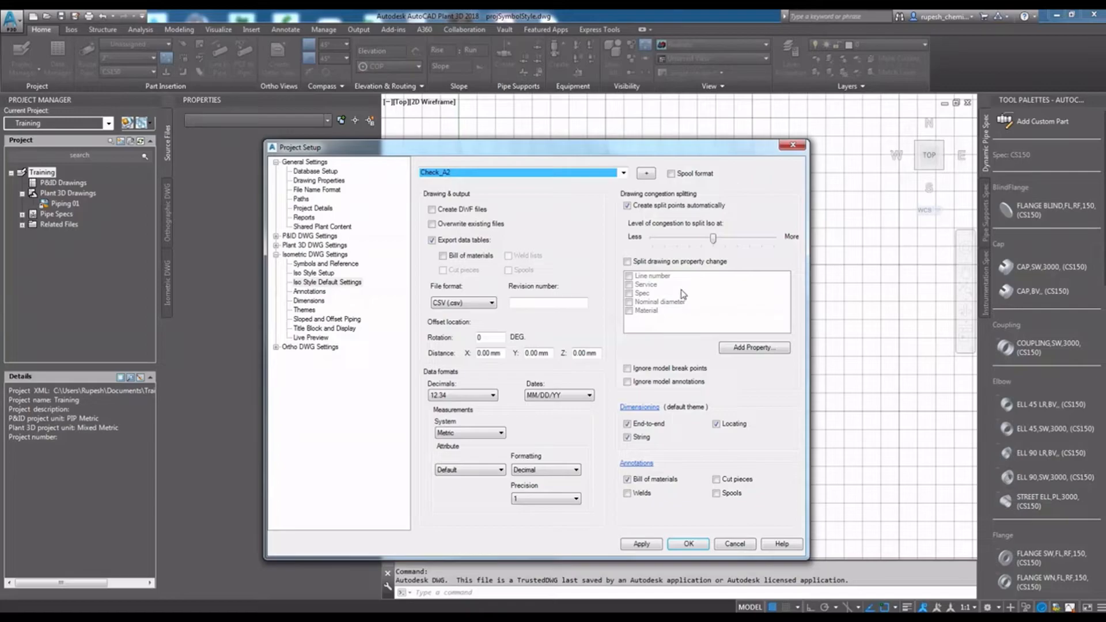
pyautogui.click(624, 173)
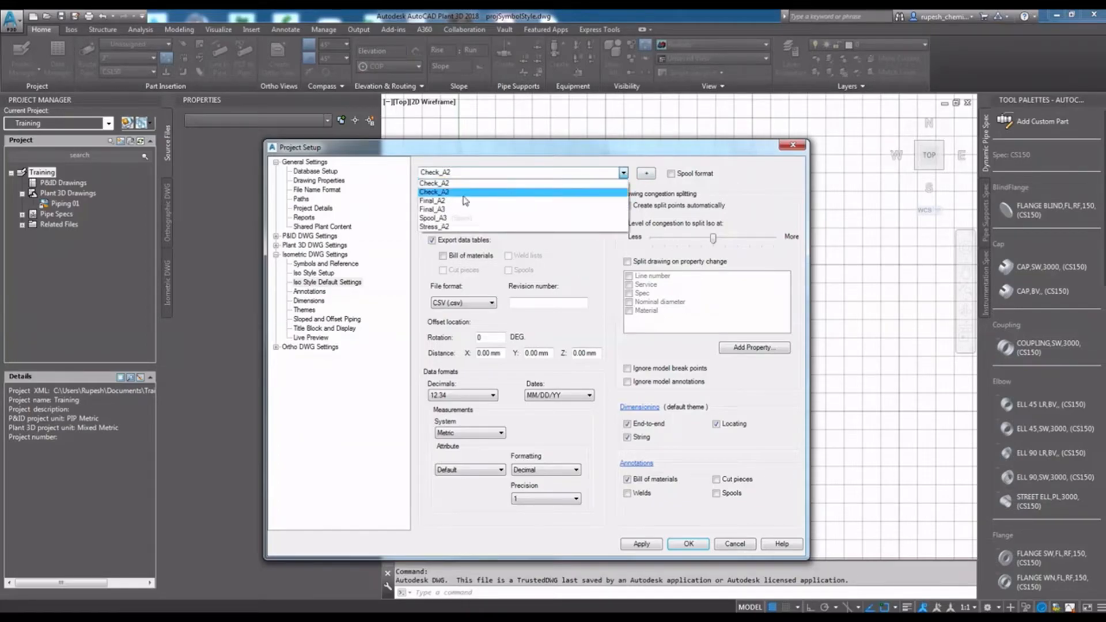
pyautogui.click(449, 202)
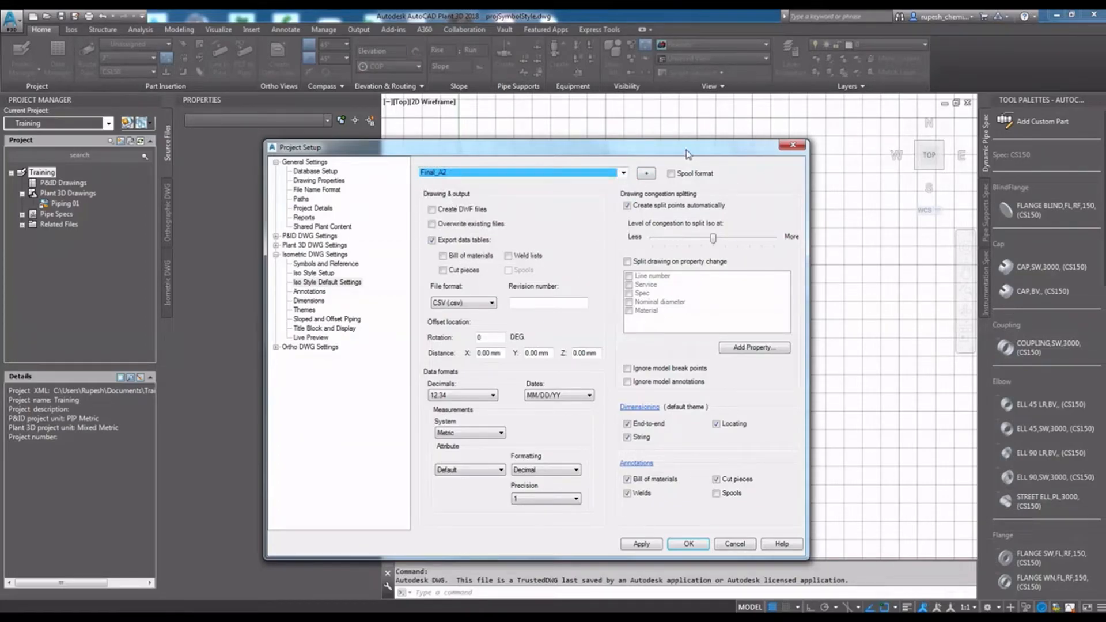
pyautogui.click(627, 206)
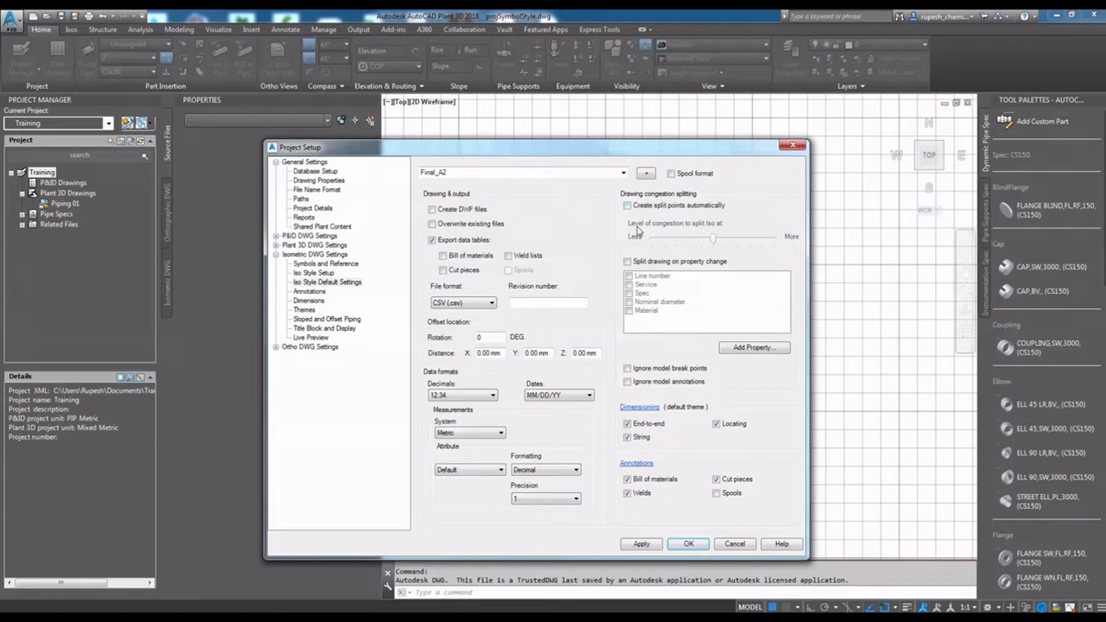
pyautogui.click(642, 544)
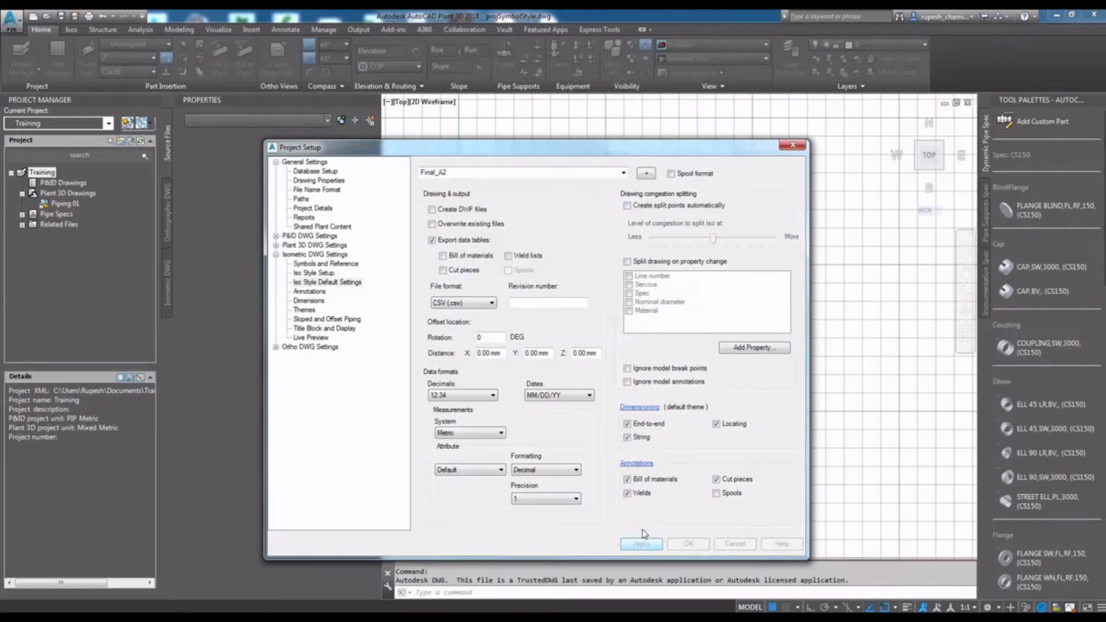
# - Examine the leader and enclosure options for the bill of materials annotations in the Final_A2 iso style
pyautogui.click(309, 292)
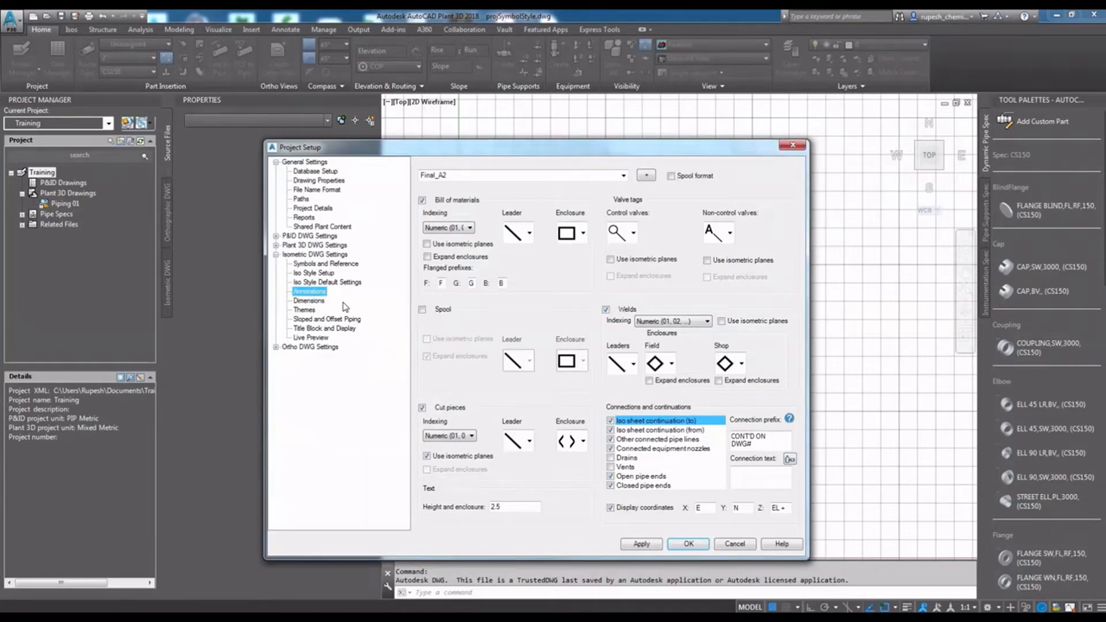
pyautogui.click(529, 235)
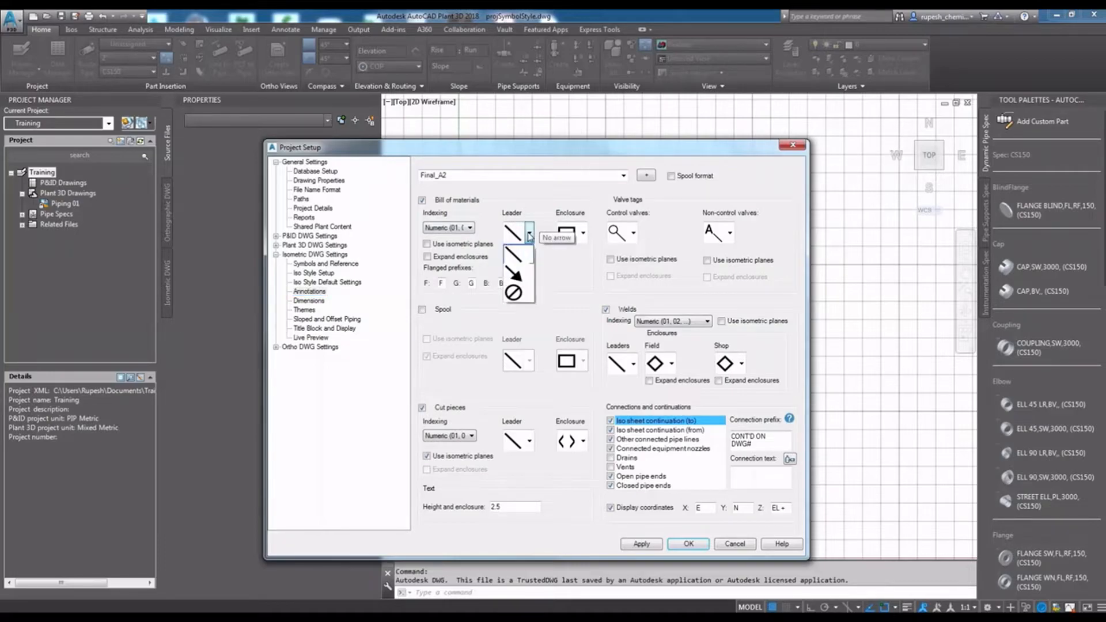
pyautogui.click(529, 235)
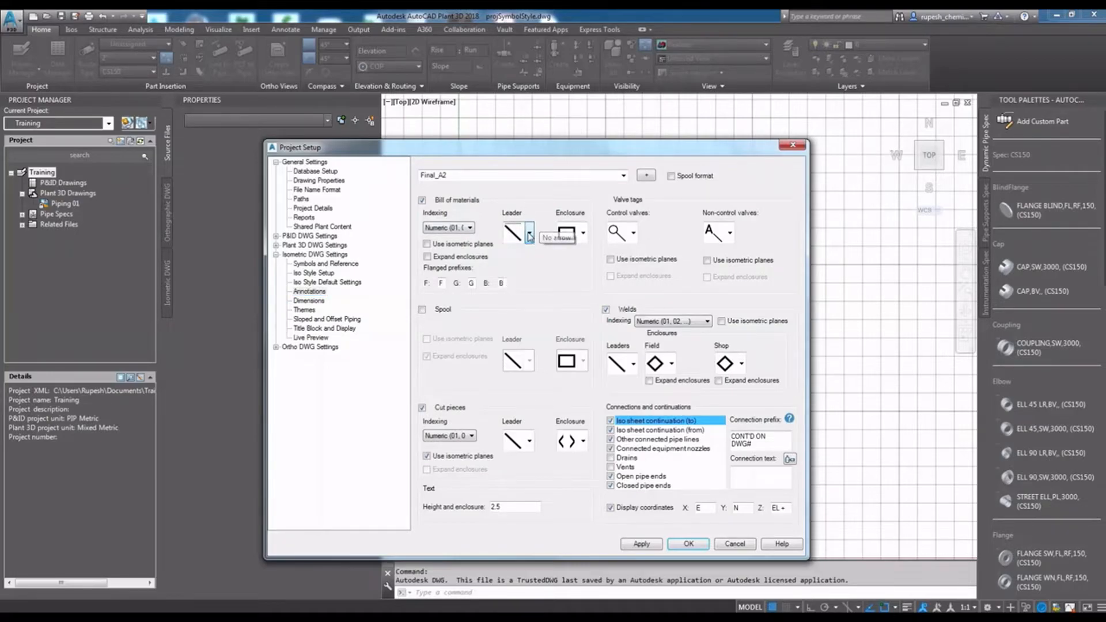
pyautogui.click(584, 236)
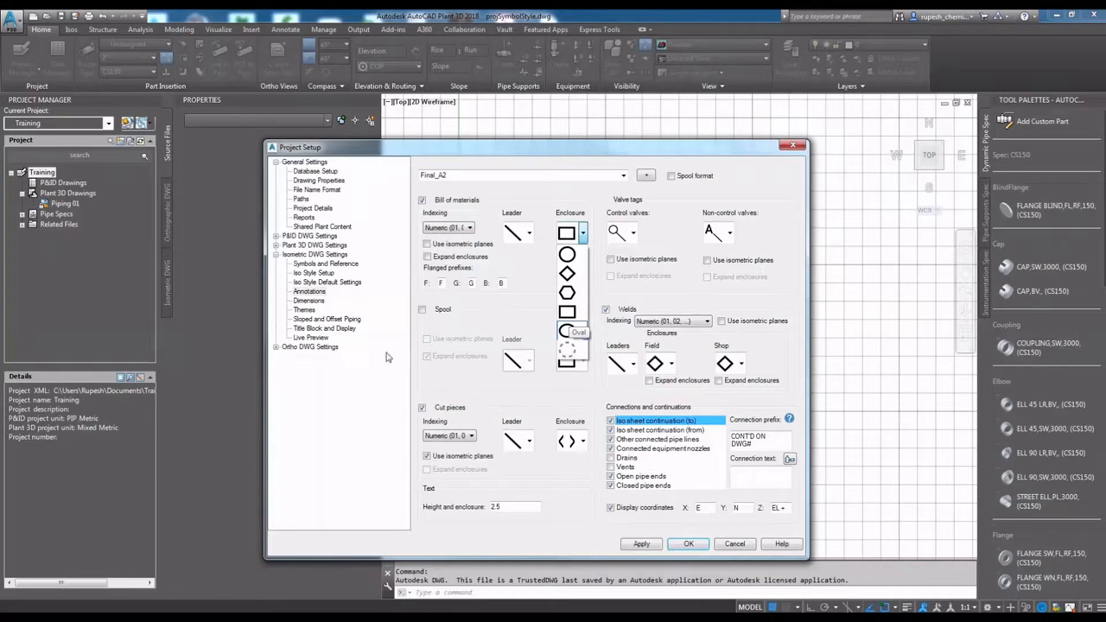
# - Set the butt welded valve dimension to Length in the Final_A2 dimension settings, keep small bore piping at 2", and apply
pyautogui.click(309, 301)
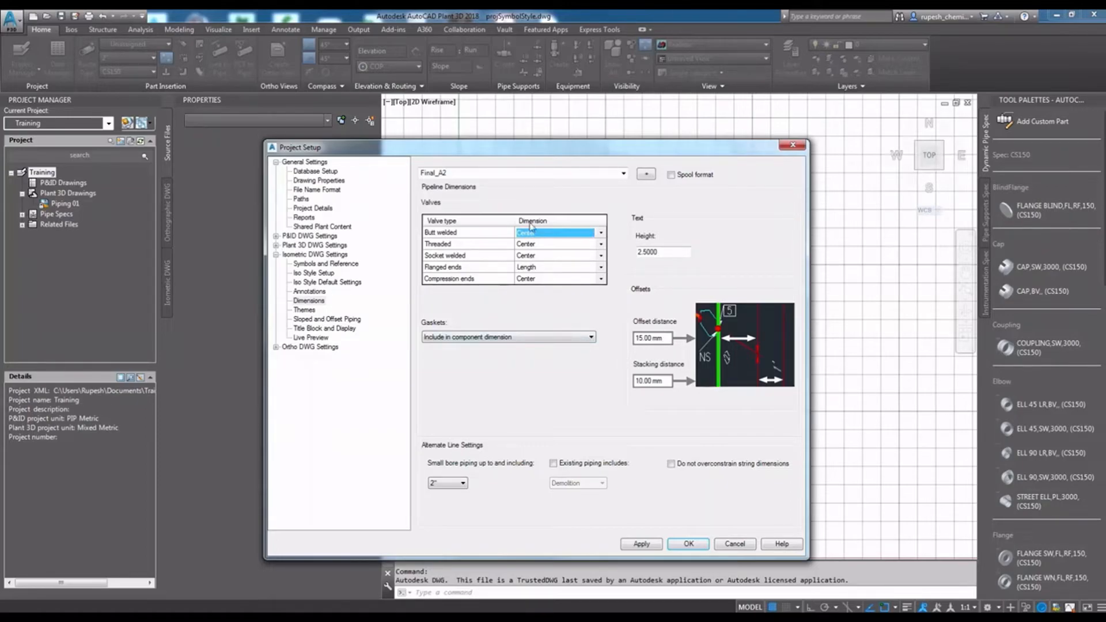
pyautogui.click(602, 233)
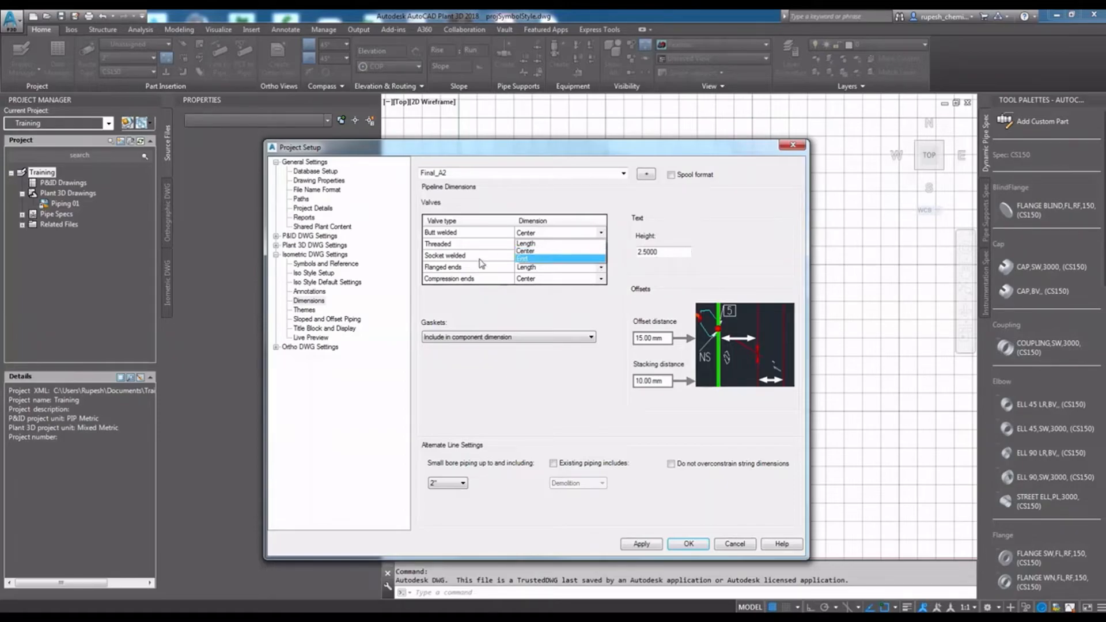
pyautogui.click(524, 244)
pyautogui.doubleClick(669, 250)
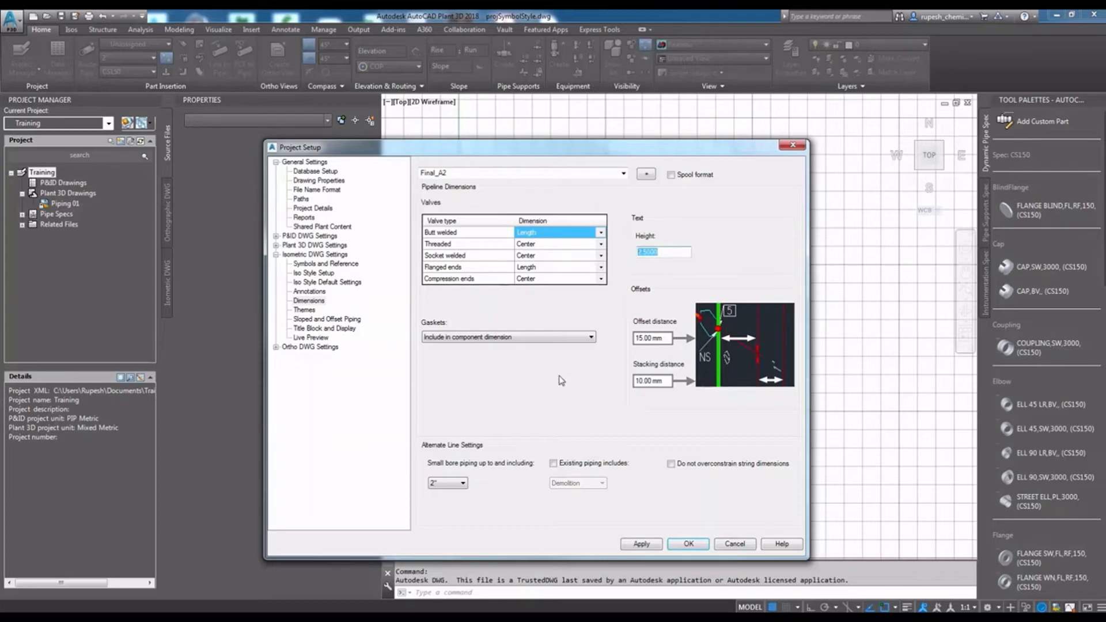
pyautogui.click(453, 487)
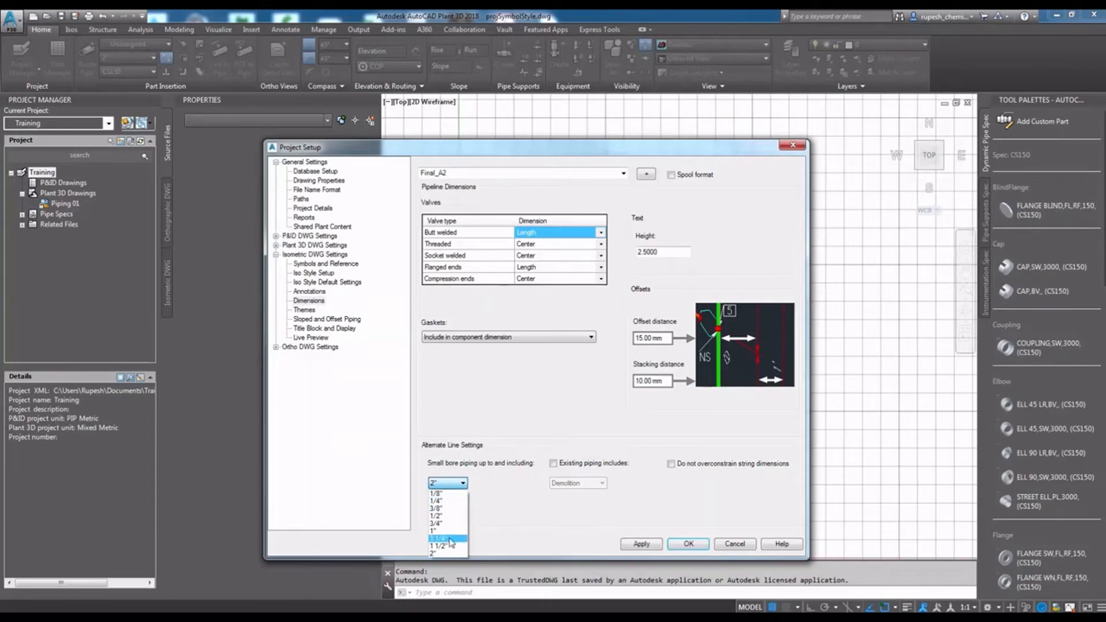
pyautogui.click(438, 553)
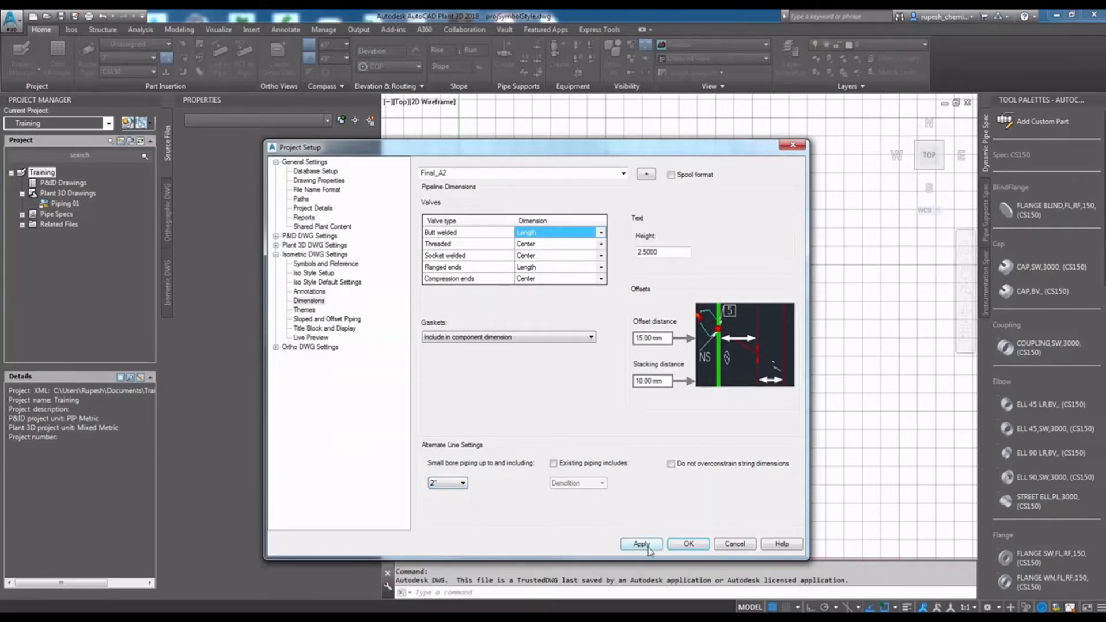
pyautogui.click(645, 544)
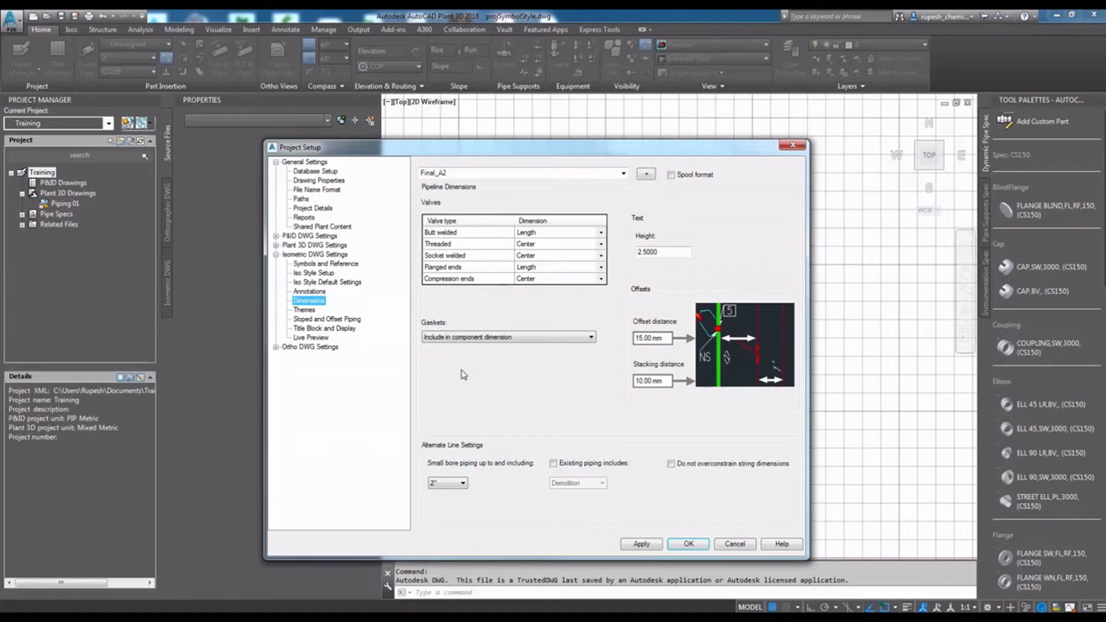
# - Select the Final_A2 iso style in the theme settings and go through its Fitting to Fitting and Small Bore Piping themes to Vent/Drain Piping
pyautogui.click(311, 314)
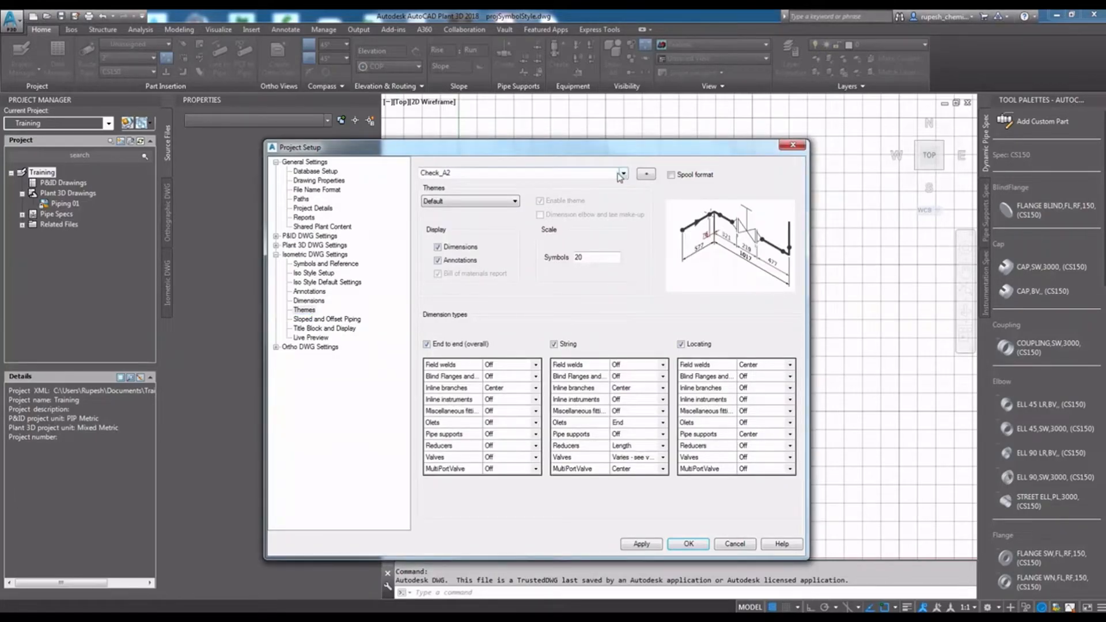
pyautogui.click(622, 174)
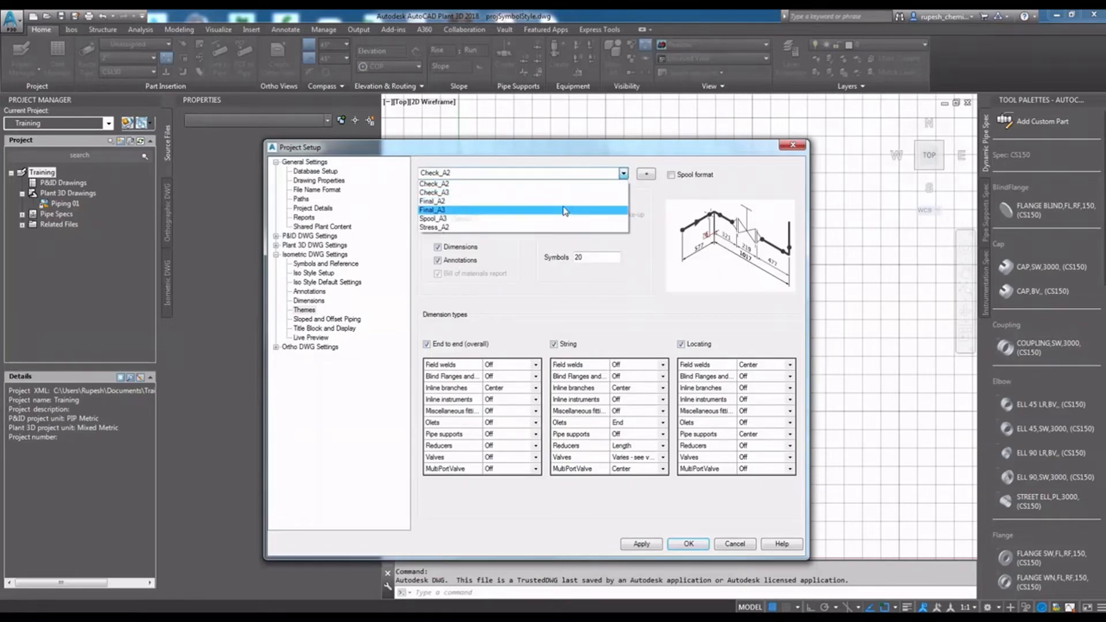
pyautogui.click(476, 202)
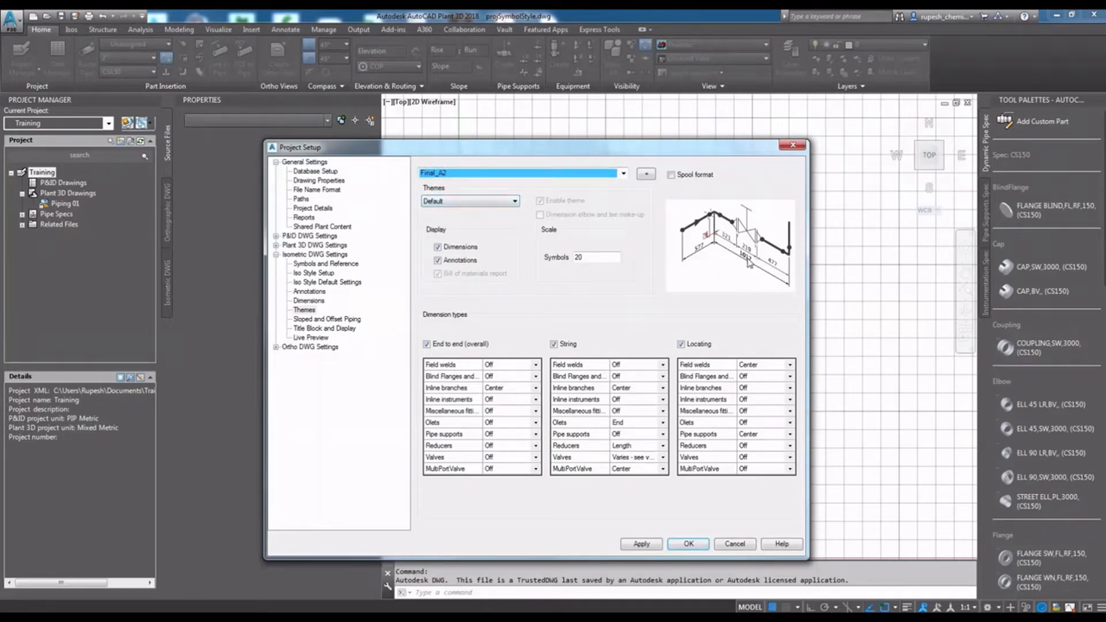
pyautogui.click(492, 202)
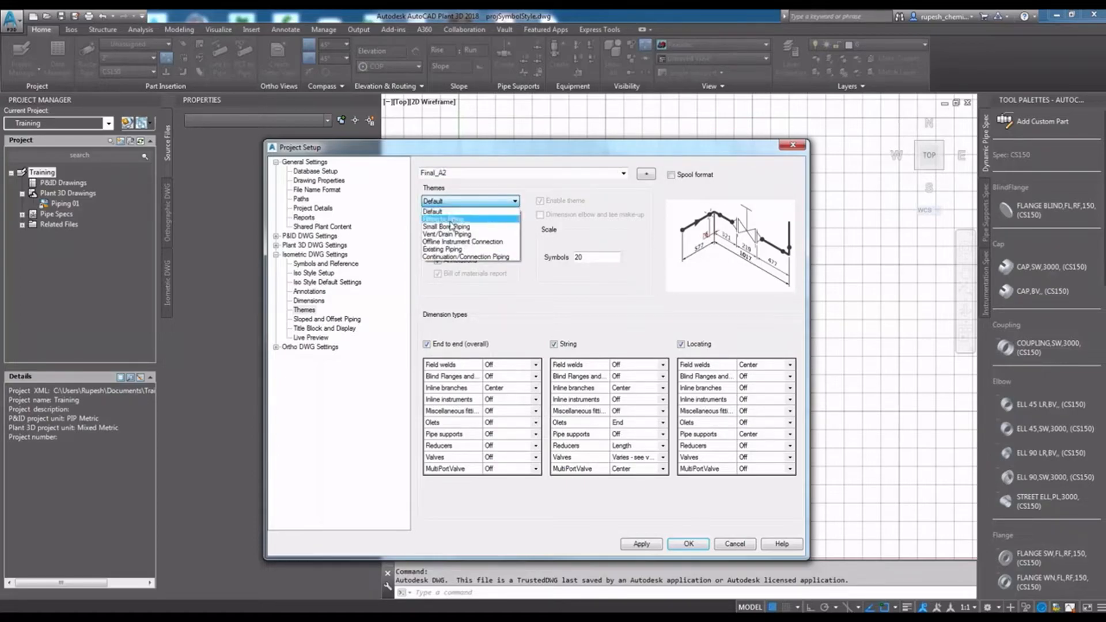
pyautogui.click(443, 219)
pyautogui.click(471, 202)
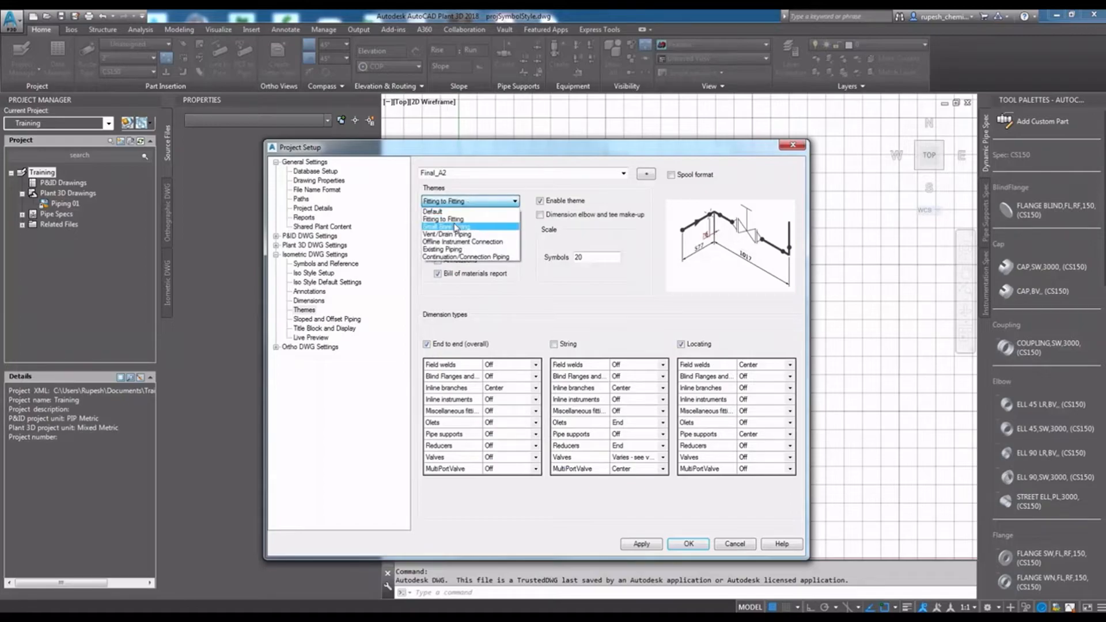
pyautogui.click(456, 228)
pyautogui.click(473, 203)
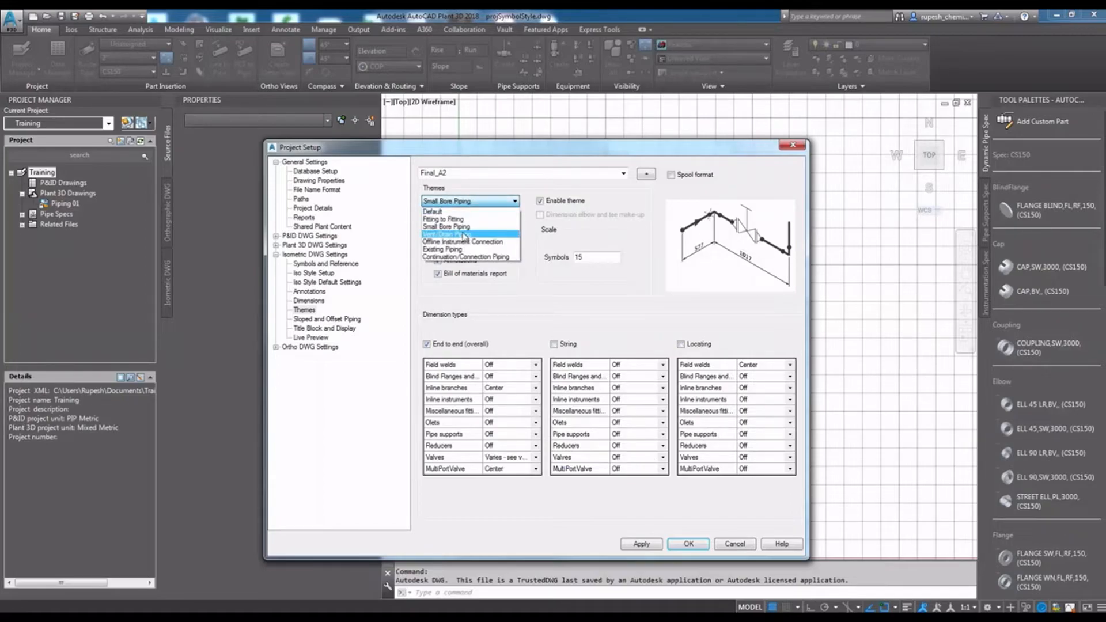
pyautogui.click(464, 235)
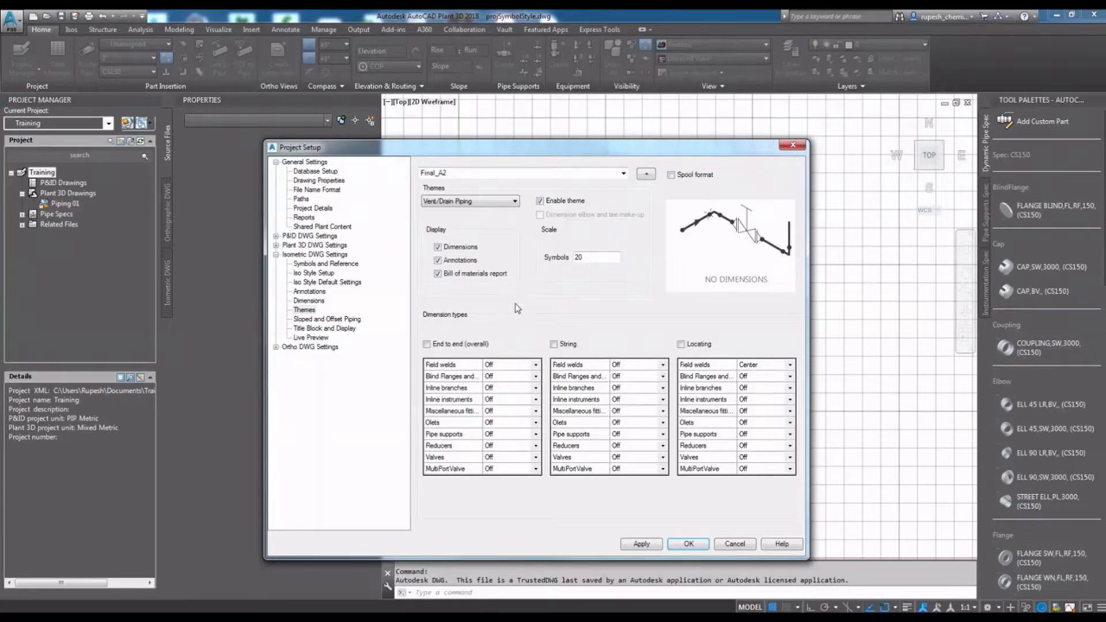
# - Enable the end to end and string dimension types for the Vent/Drain Piping theme, leaving locating dimensions off
pyautogui.click(452, 345)
pyautogui.click(554, 344)
pyautogui.click(684, 346)
pyautogui.click(682, 345)
pyautogui.click(555, 344)
pyautogui.click(554, 344)
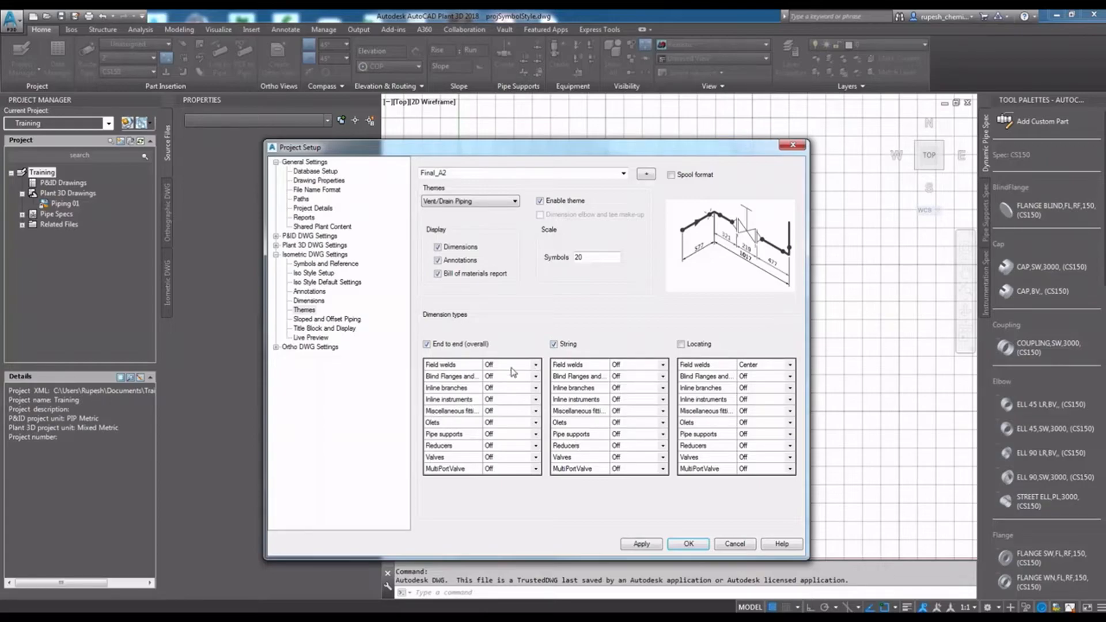
# - Set the end to end dimensions of field welds and blind flanges to Center in the Vent/Drain Piping theme, and apply
pyautogui.click(536, 365)
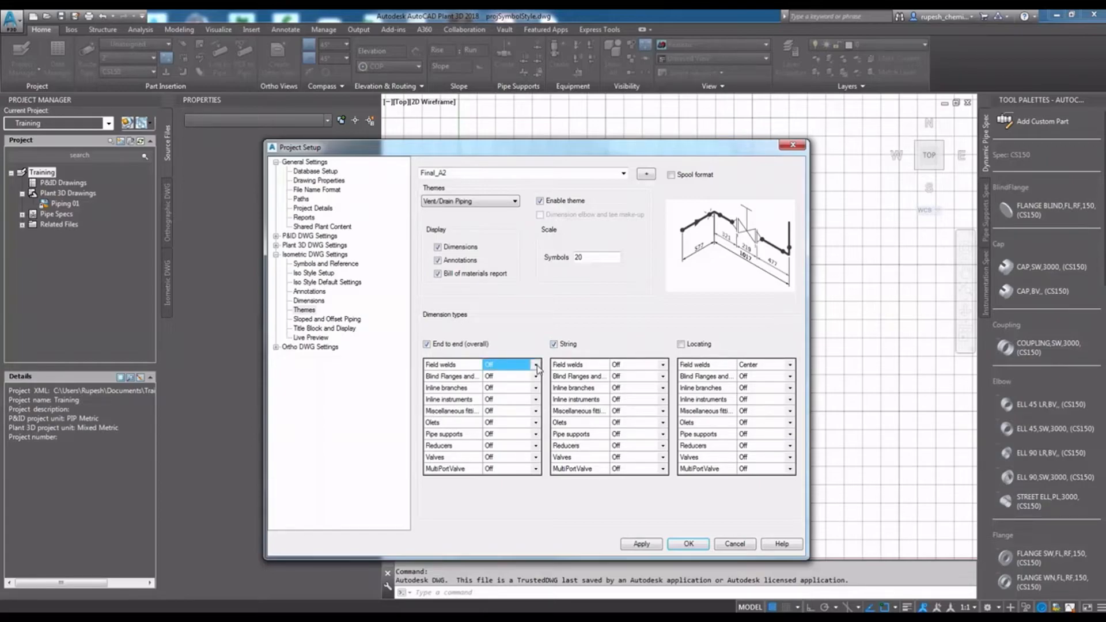
pyautogui.click(535, 370)
pyautogui.click(534, 368)
pyautogui.click(532, 385)
pyautogui.click(535, 376)
pyautogui.click(536, 376)
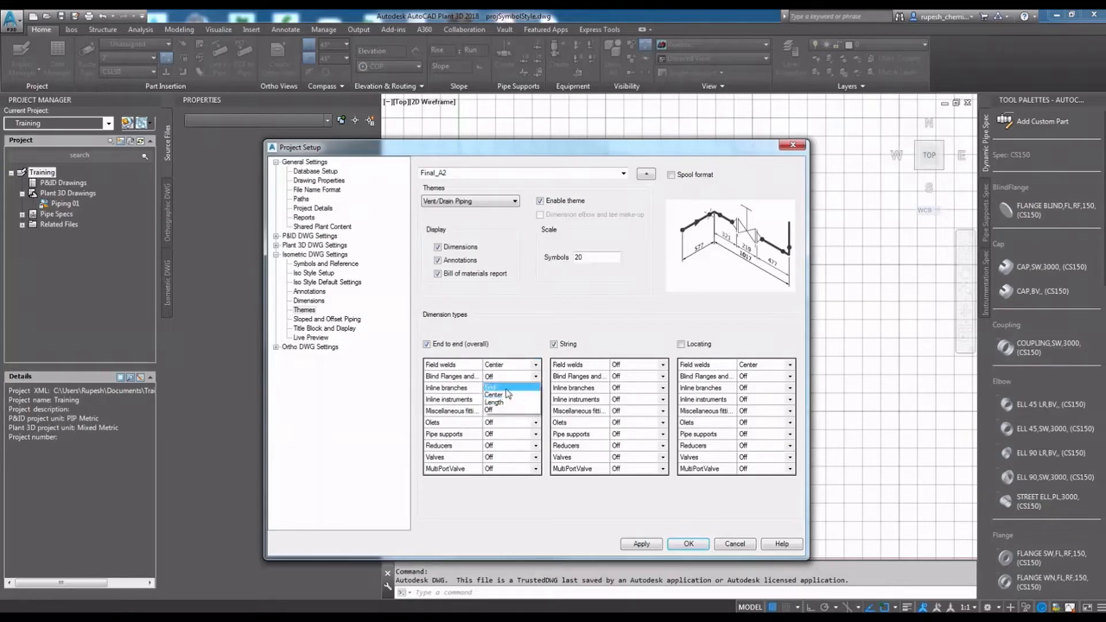
pyautogui.click(509, 394)
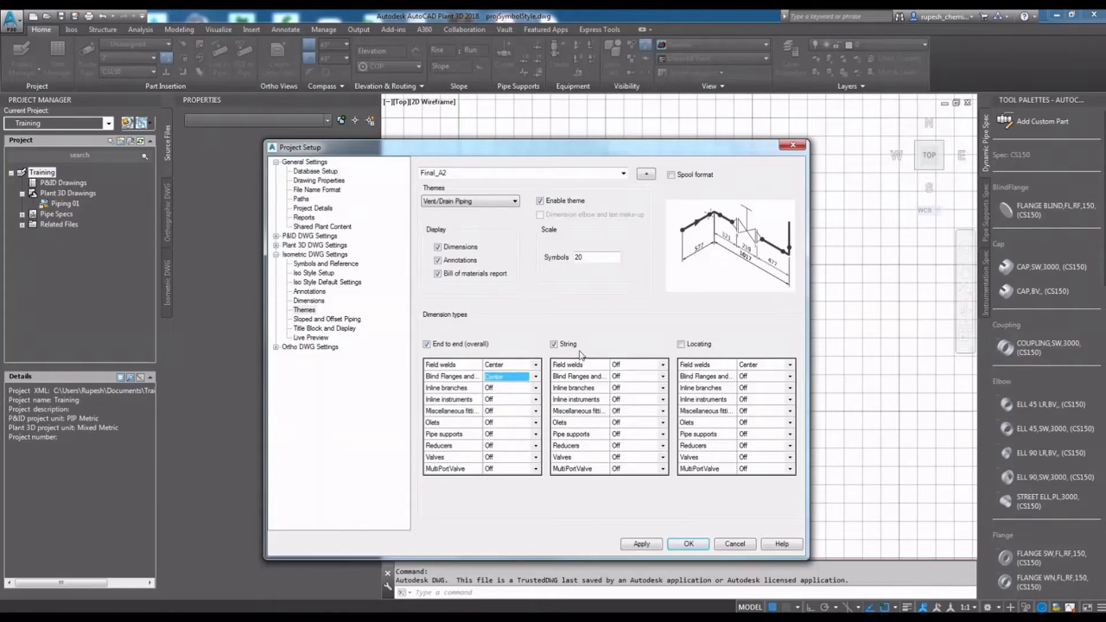
pyautogui.click(632, 549)
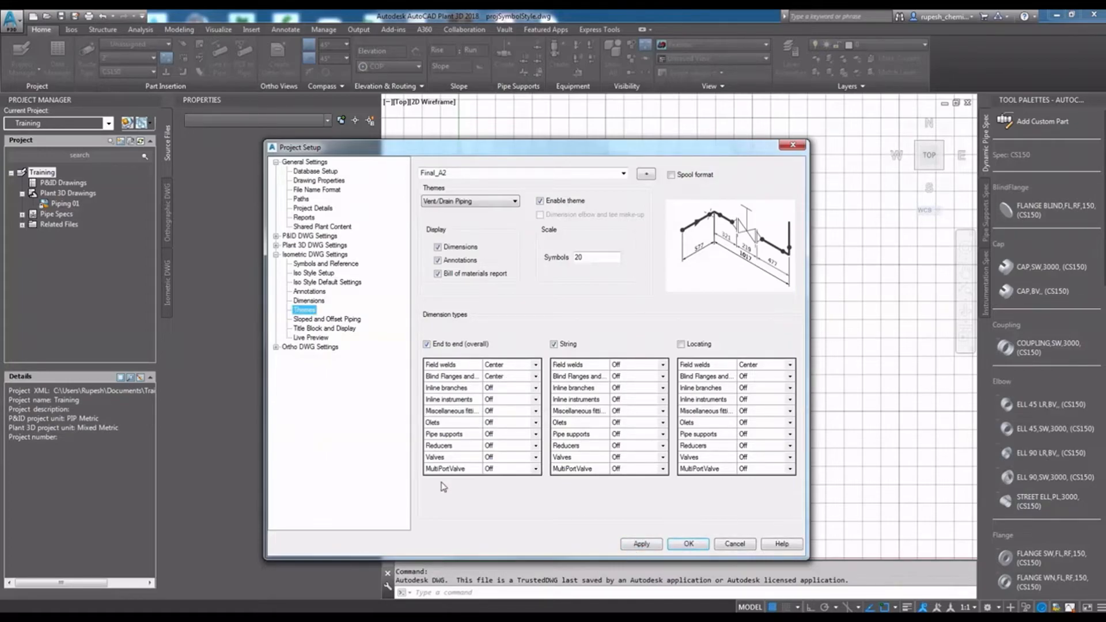
# - Show Final_A2 2D offsets as skew triangle with alternative dimensioning and sloped pipes with horizontal offset as two skew triangles, and apply
pyautogui.click(326, 320)
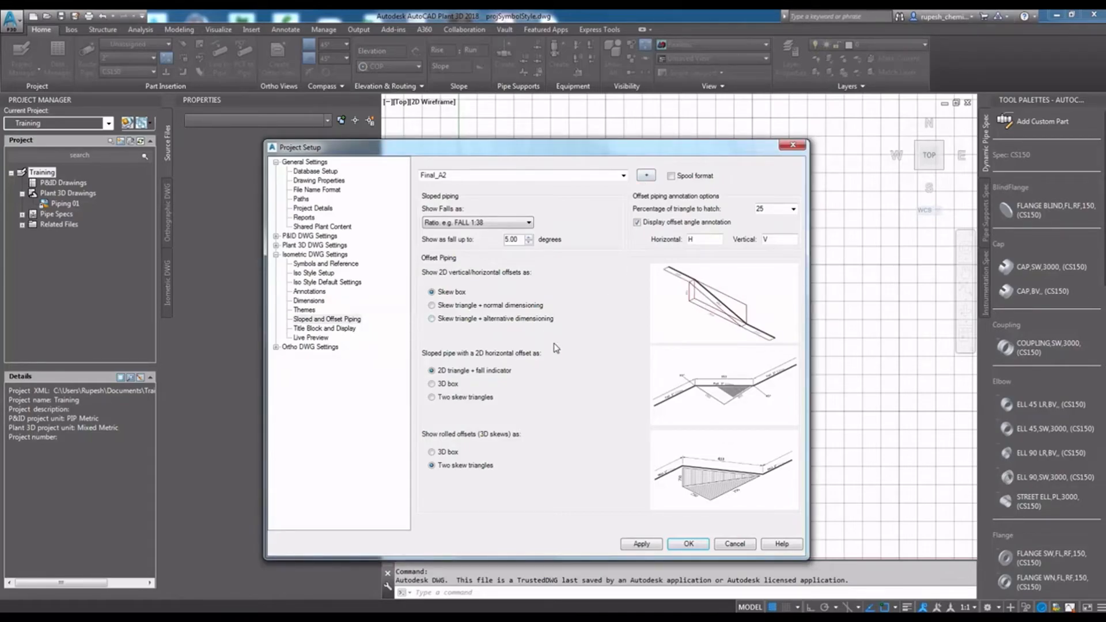
pyautogui.click(454, 307)
pyautogui.click(455, 320)
pyautogui.click(453, 292)
pyautogui.click(452, 398)
pyautogui.click(453, 384)
pyautogui.click(464, 306)
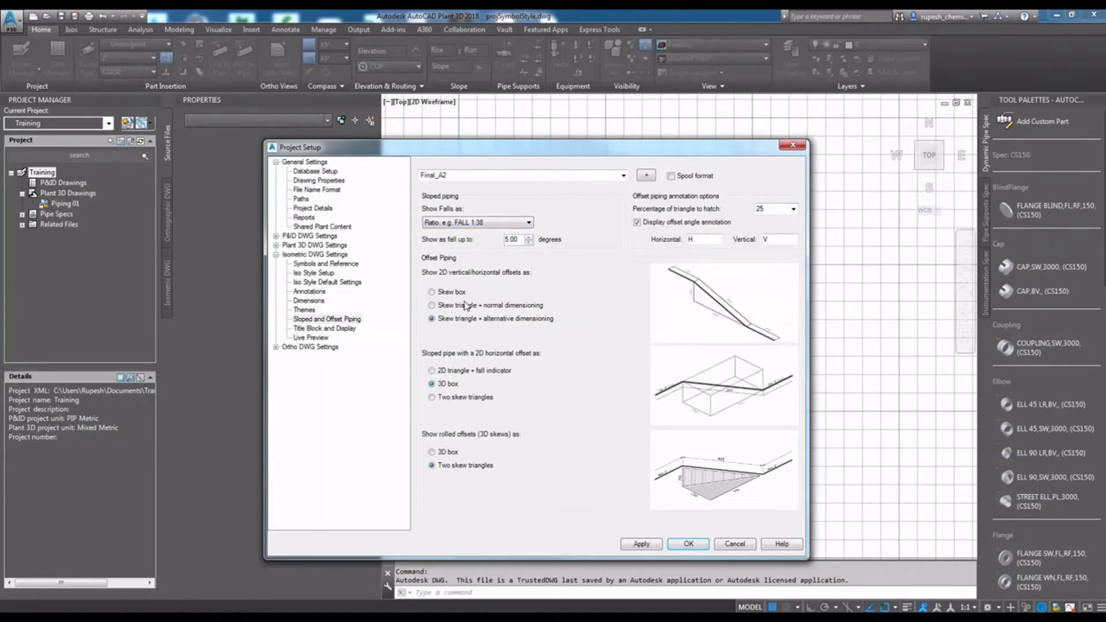
pyautogui.click(462, 294)
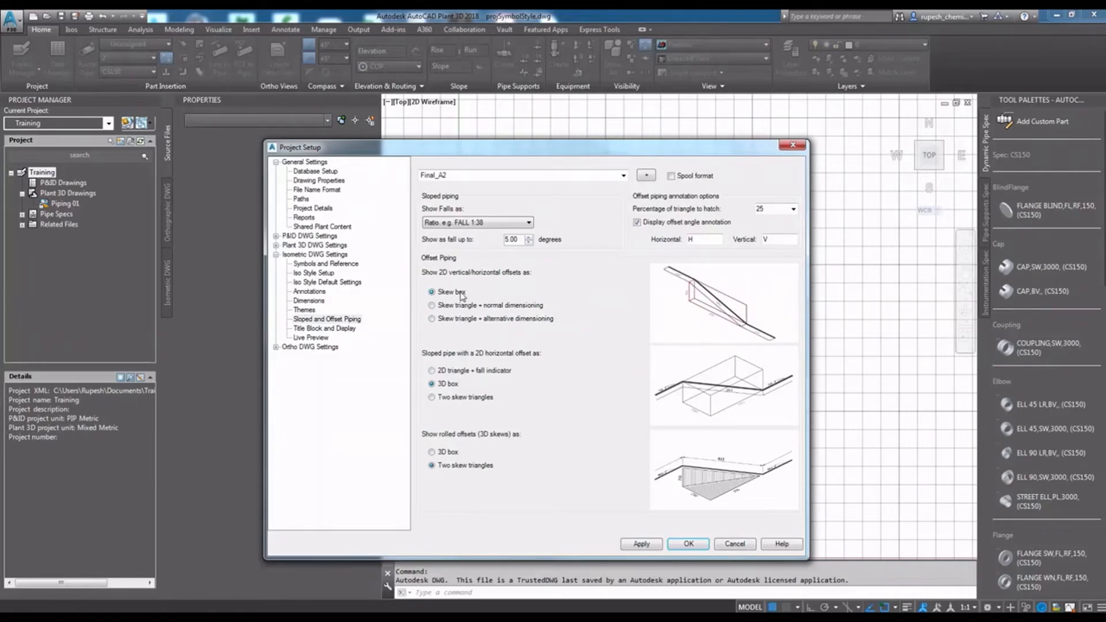
pyautogui.click(457, 324)
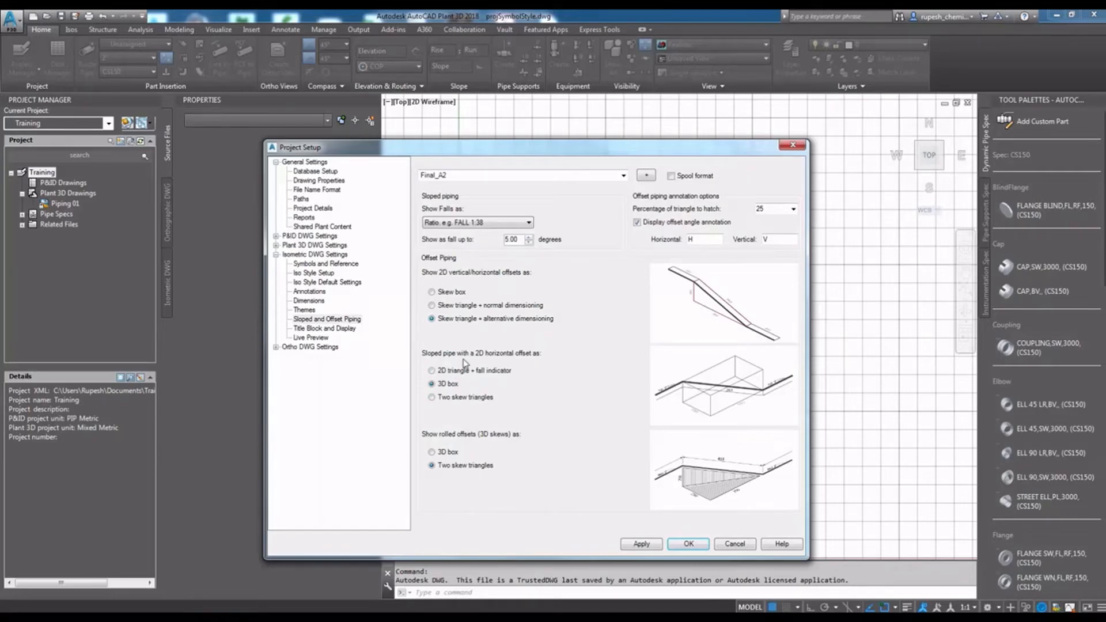
pyautogui.click(452, 398)
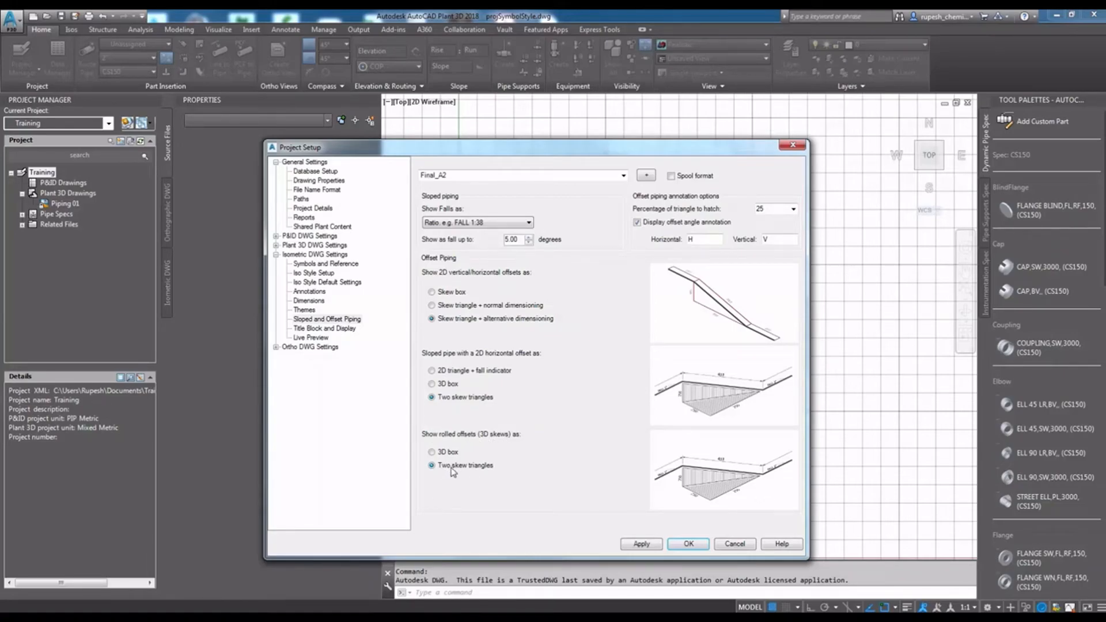
pyautogui.click(654, 549)
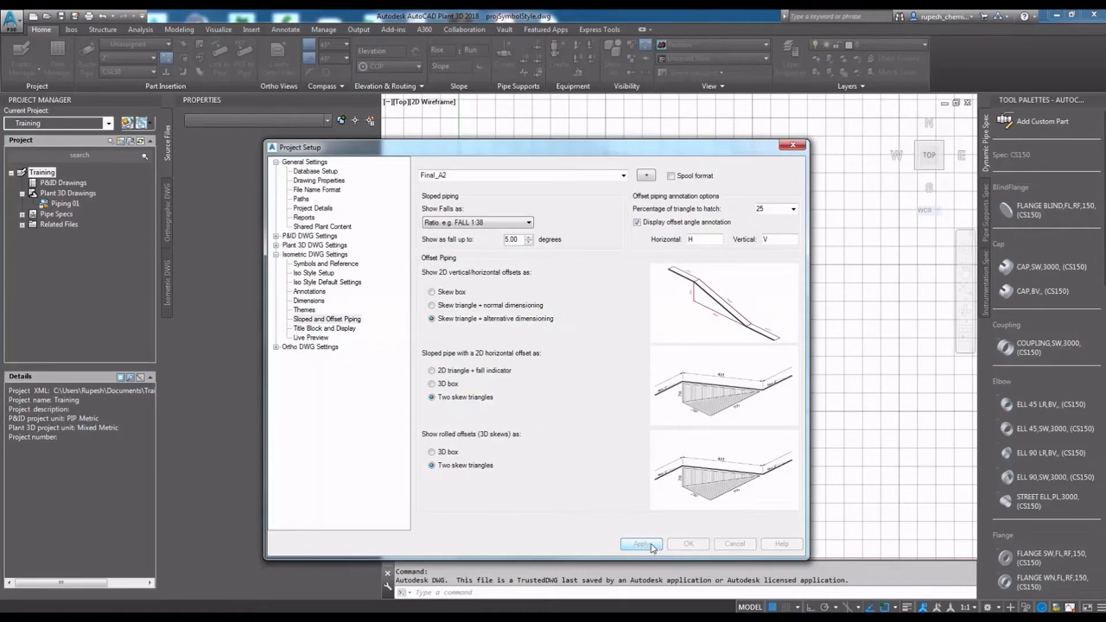
# - Open the Final_A2 title block setup and place a spool list table in the blue table area below the cut piece list
pyautogui.click(344, 329)
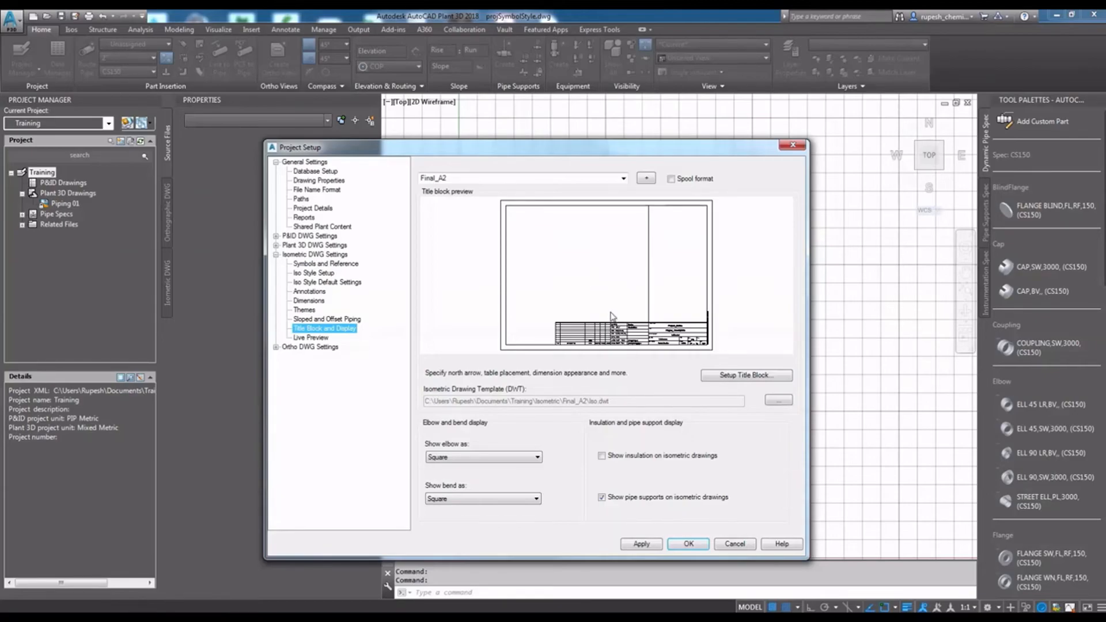
pyautogui.click(725, 376)
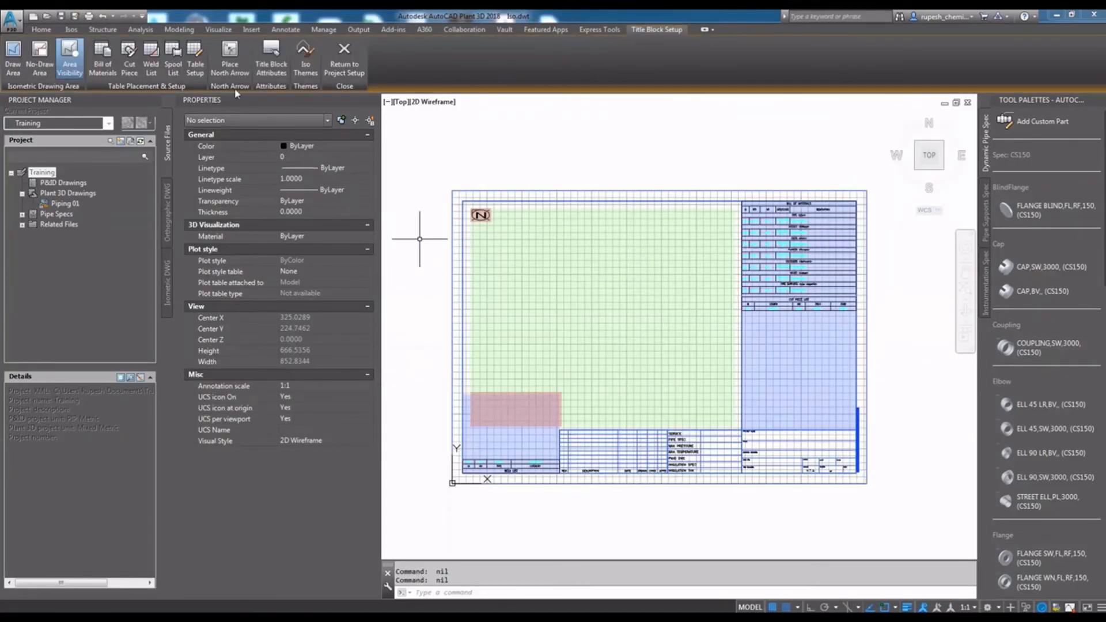
pyautogui.click(173, 58)
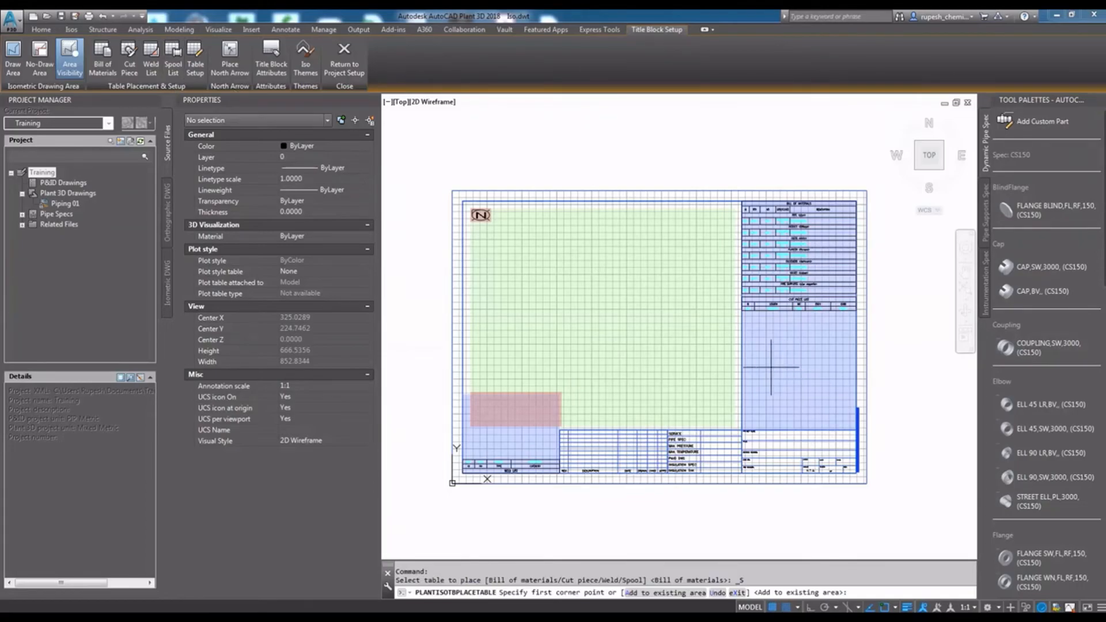
pyautogui.click(742, 363)
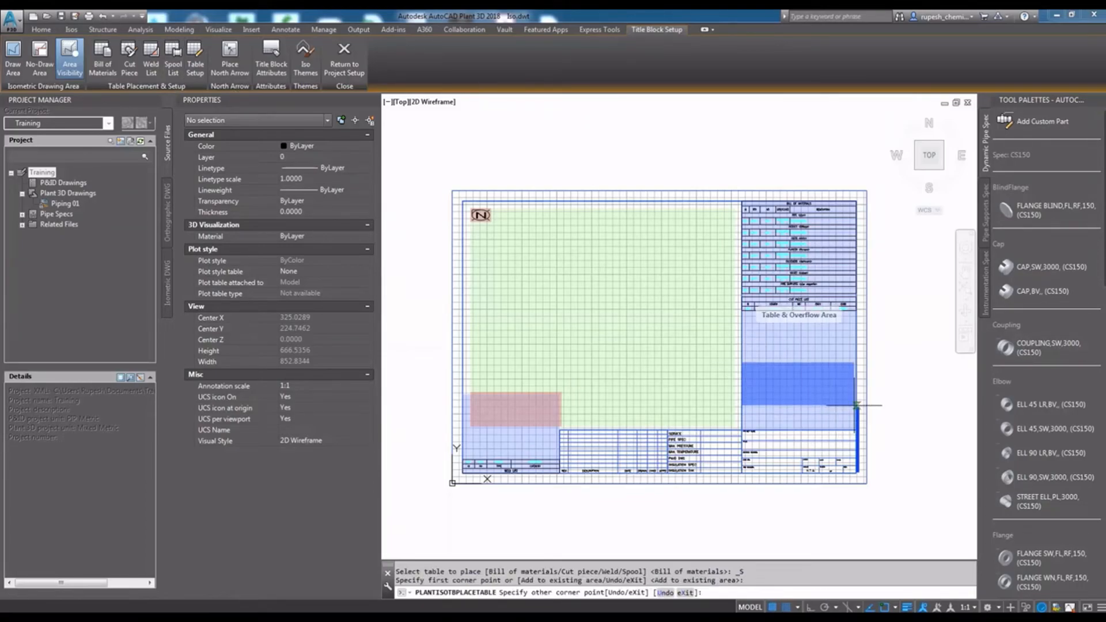
pyautogui.scroll(1, 854, 405)
pyautogui.scroll(3, 815, 358)
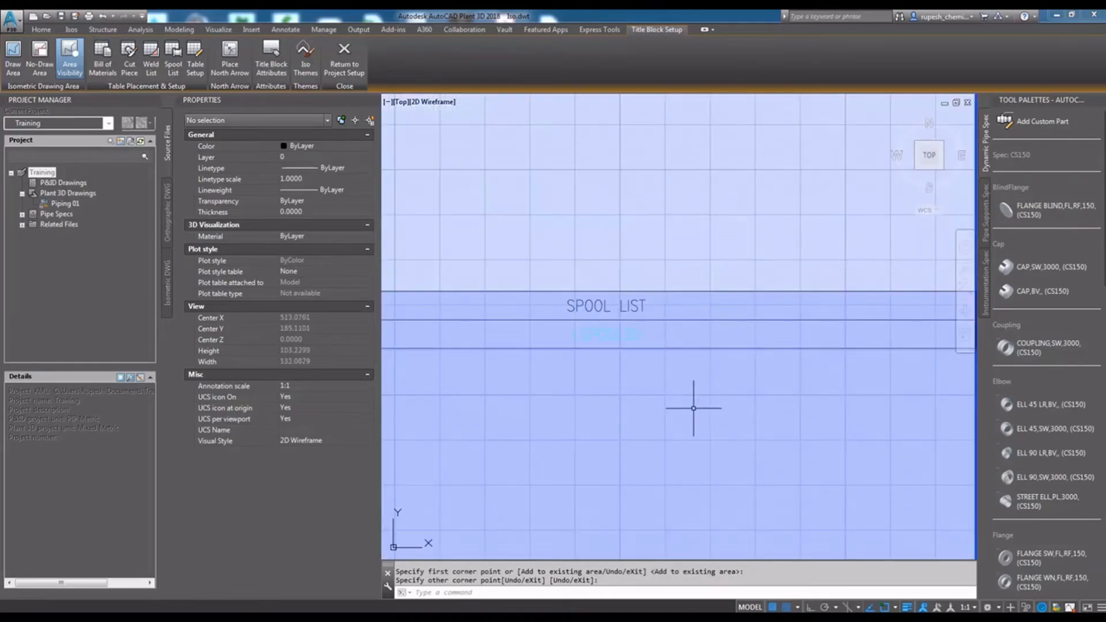
pyautogui.scroll(-2, 699, 402)
pyautogui.scroll(1, 745, 331)
pyautogui.scroll(-3, 743, 333)
pyautogui.scroll(1, 740, 331)
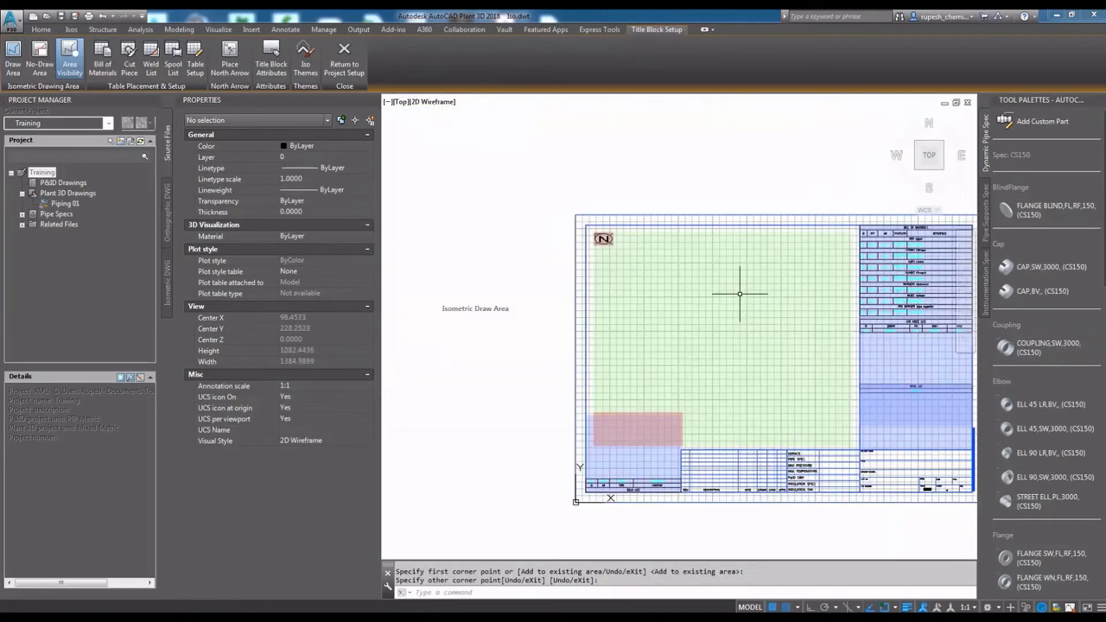
# - Check the finished Final_A2 title block layout, return to the project setup and save the changes to Iso.dwt
pyautogui.click(739, 333)
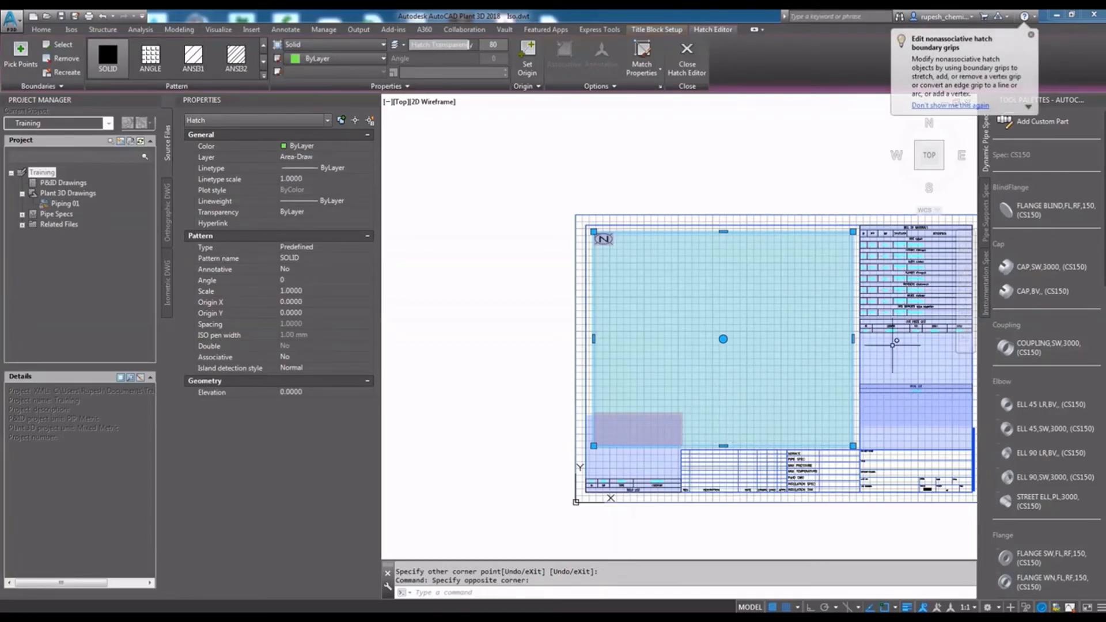
pyautogui.press('Escape')
pyautogui.scroll(4, 922, 260)
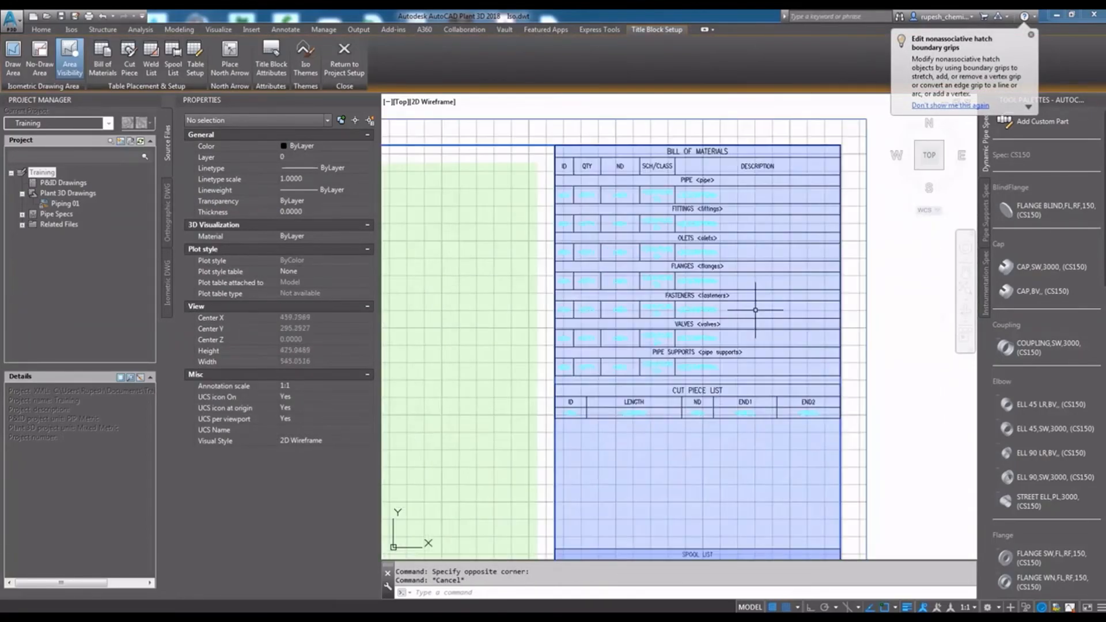
pyautogui.scroll(-2, 733, 218)
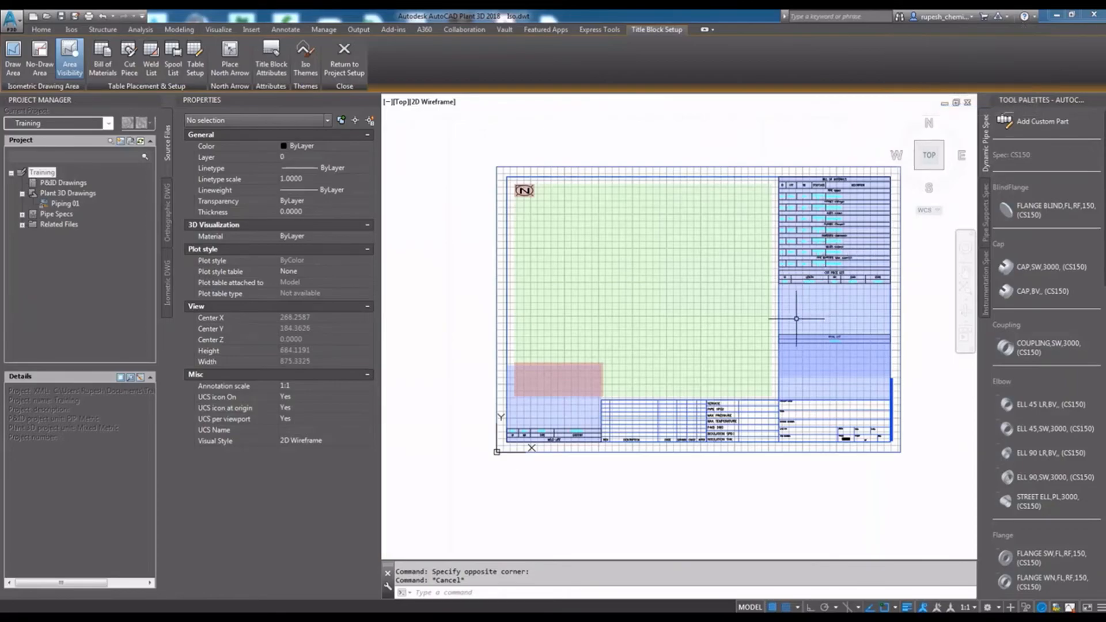
pyautogui.scroll(-2, 749, 330)
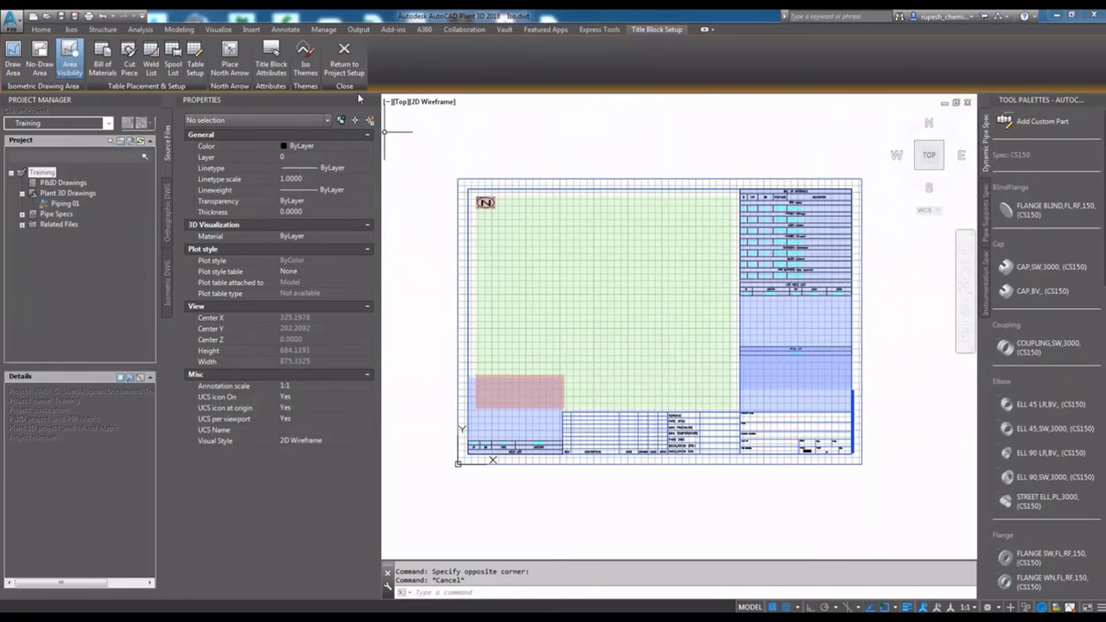
pyautogui.click(344, 64)
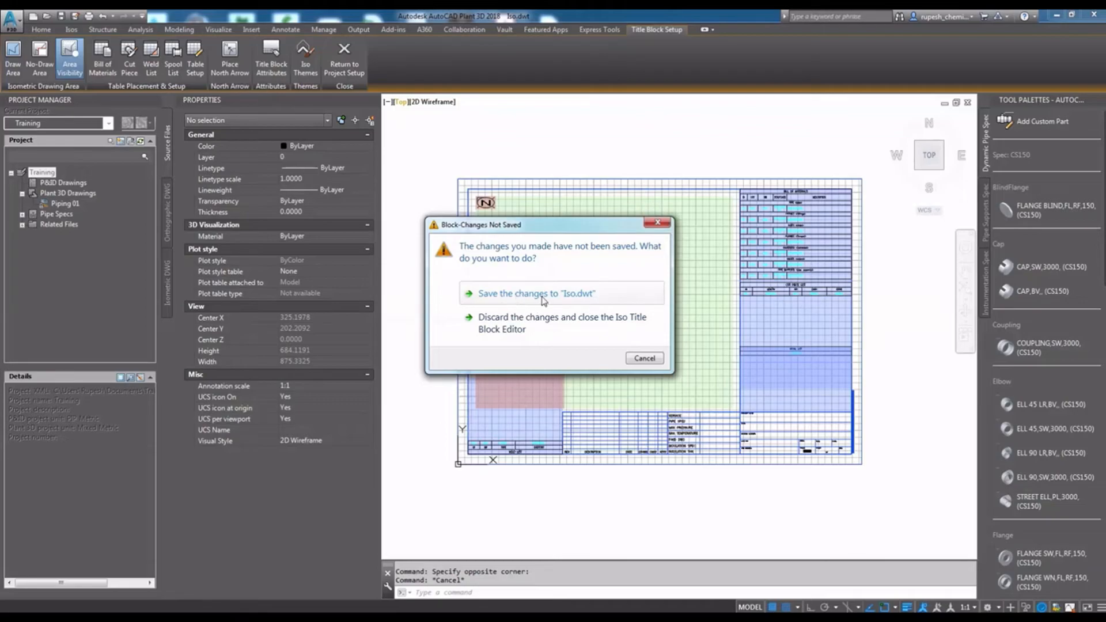
pyautogui.click(538, 294)
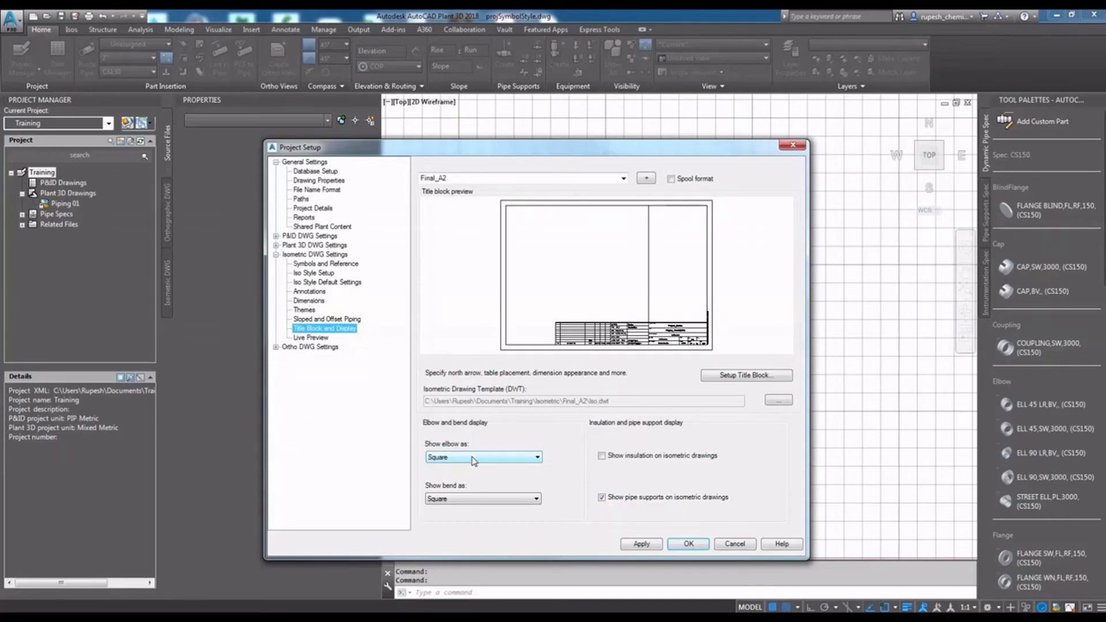
# - Show Final_A2 elbows and bends as Round, apply, and display the live preview of the isometric style
pyautogui.click(476, 458)
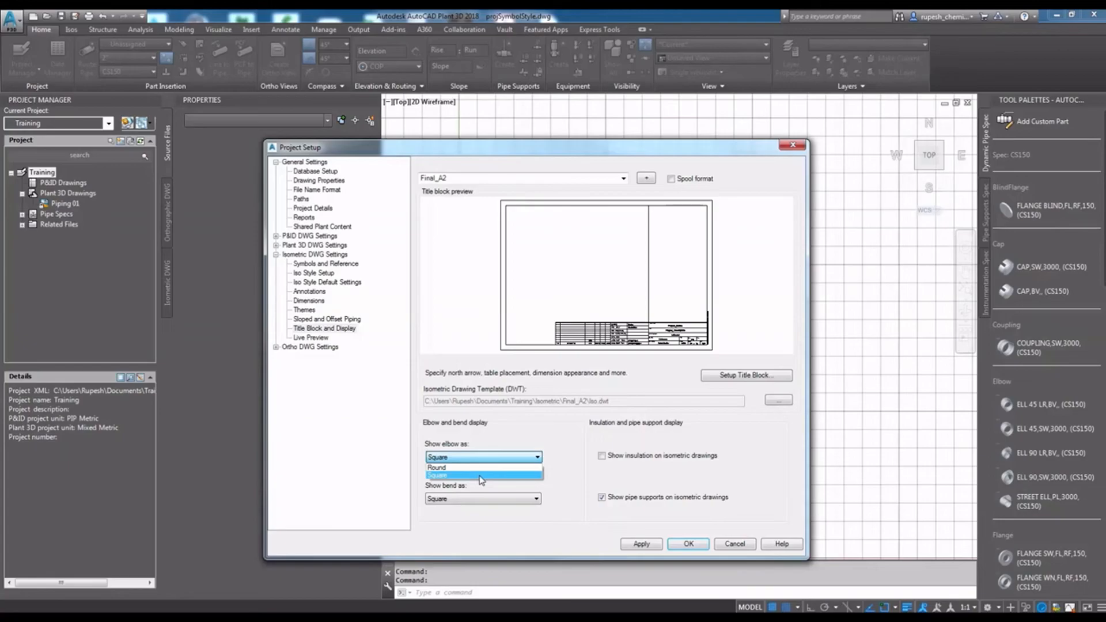
pyautogui.click(438, 467)
pyautogui.click(521, 499)
pyautogui.click(459, 509)
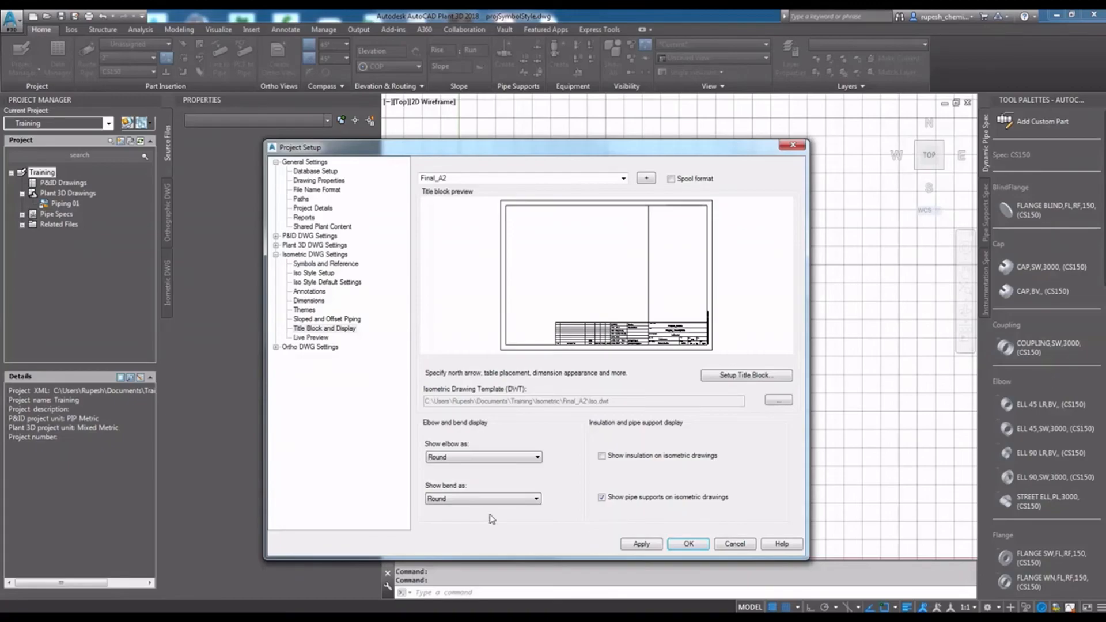
pyautogui.click(650, 548)
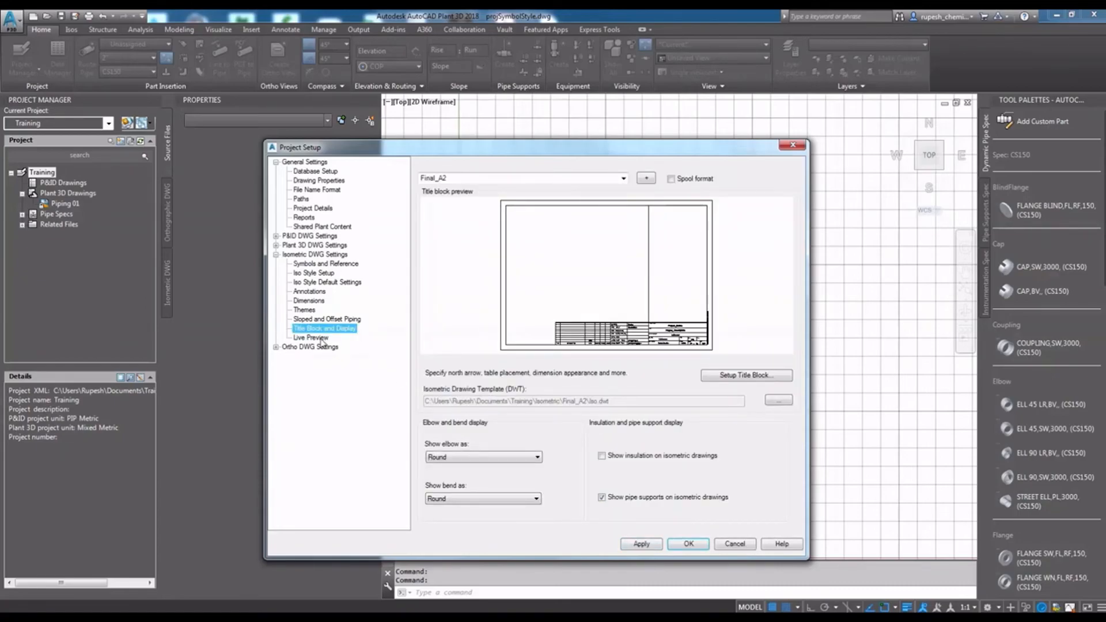
pyautogui.click(315, 339)
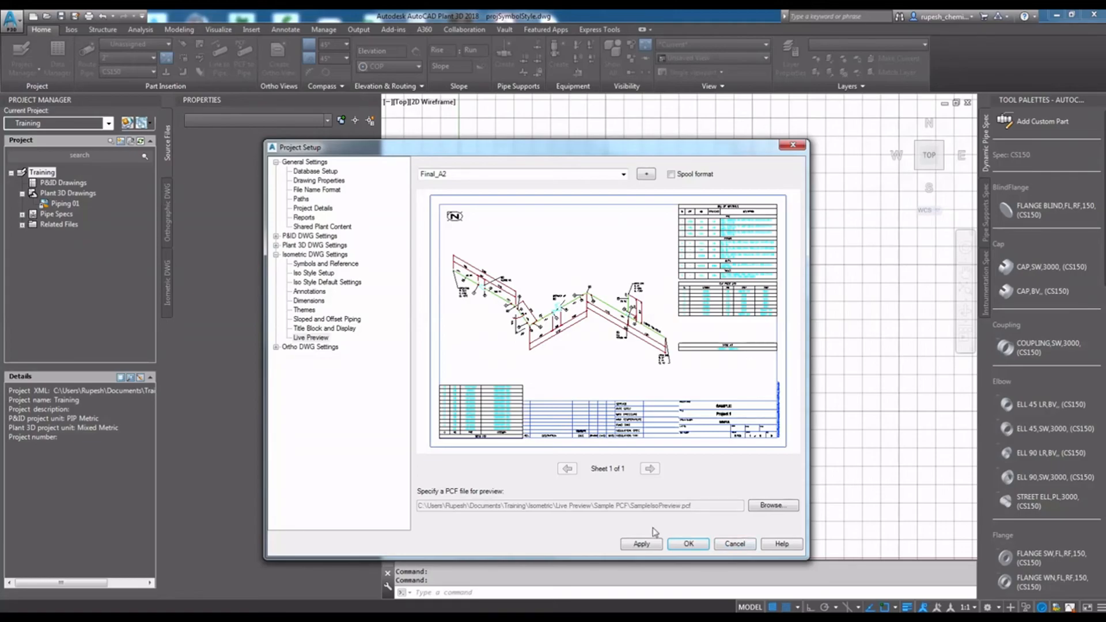
pyautogui.click(641, 543)
# - Set the elbow centerline to Cornered in the ortho title block and display settings, apply, and accept the project setup
pyautogui.click(317, 347)
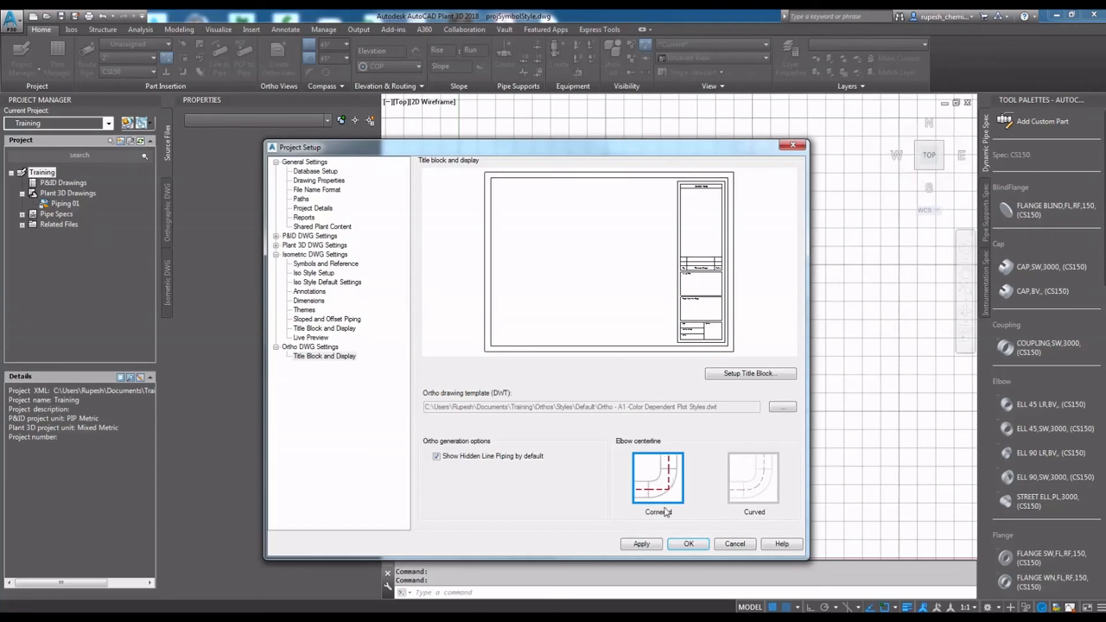
pyautogui.click(766, 481)
pyautogui.click(672, 490)
pyautogui.click(645, 545)
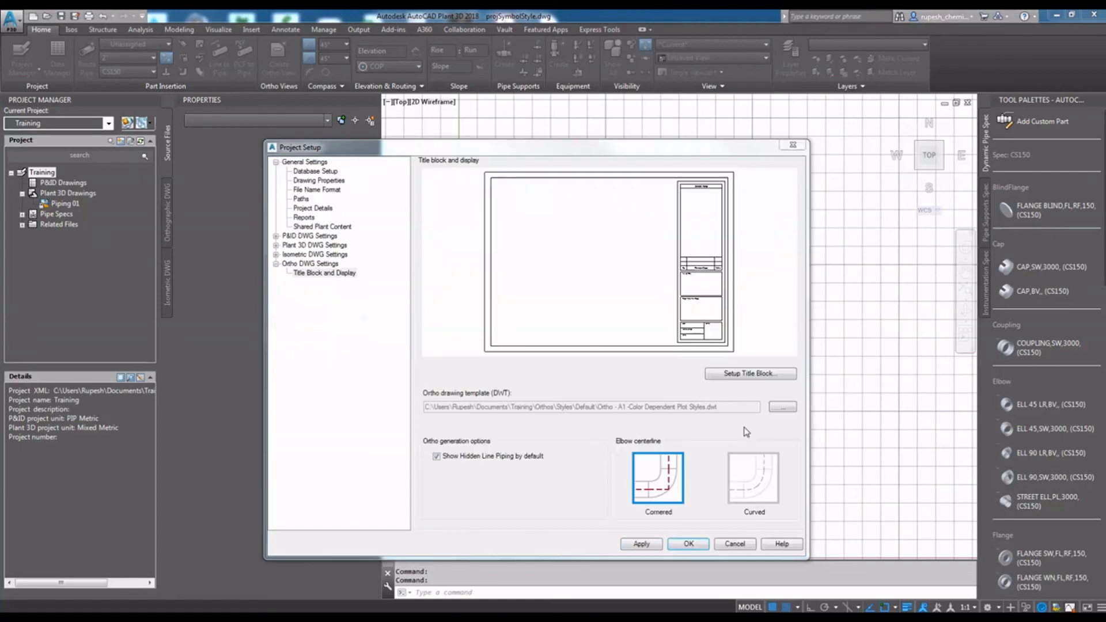
pyautogui.click(689, 544)
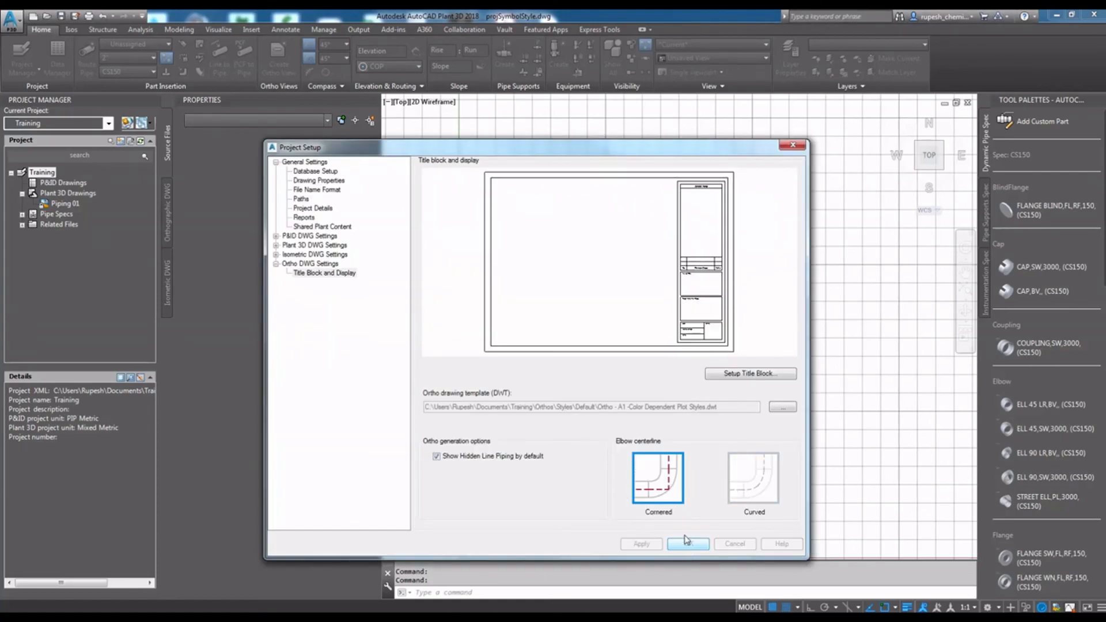